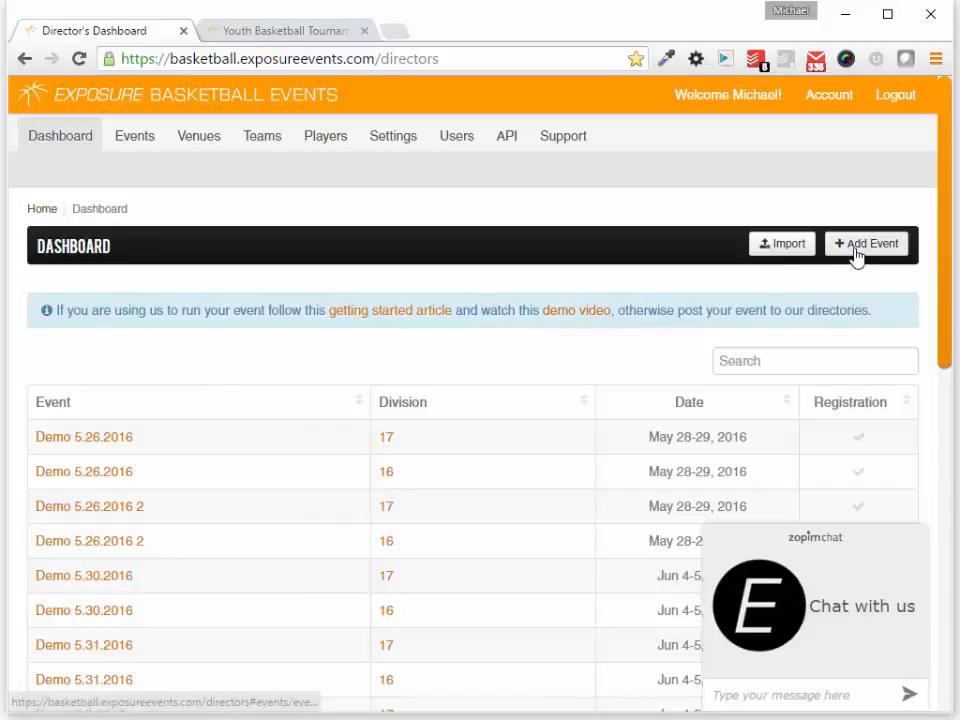
- Start a new tournament event for Exposure Basketball Events and name it Demo 8.22.2106
{"action": "left_click", "coordinate": [140, 145]}
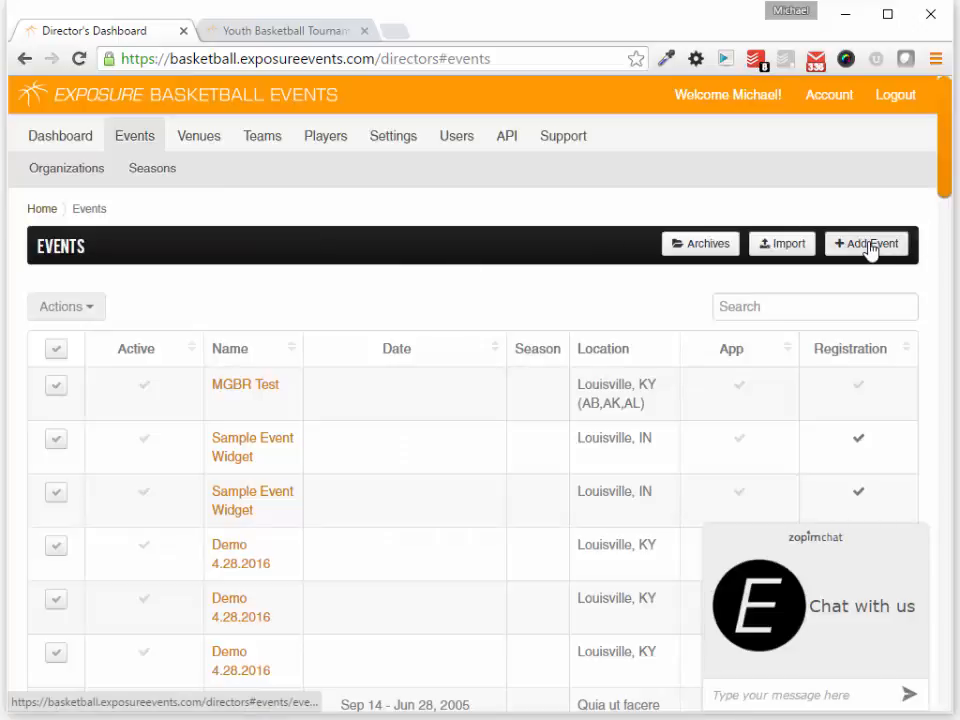
{"action": "left_click", "coordinate": [869, 250]}
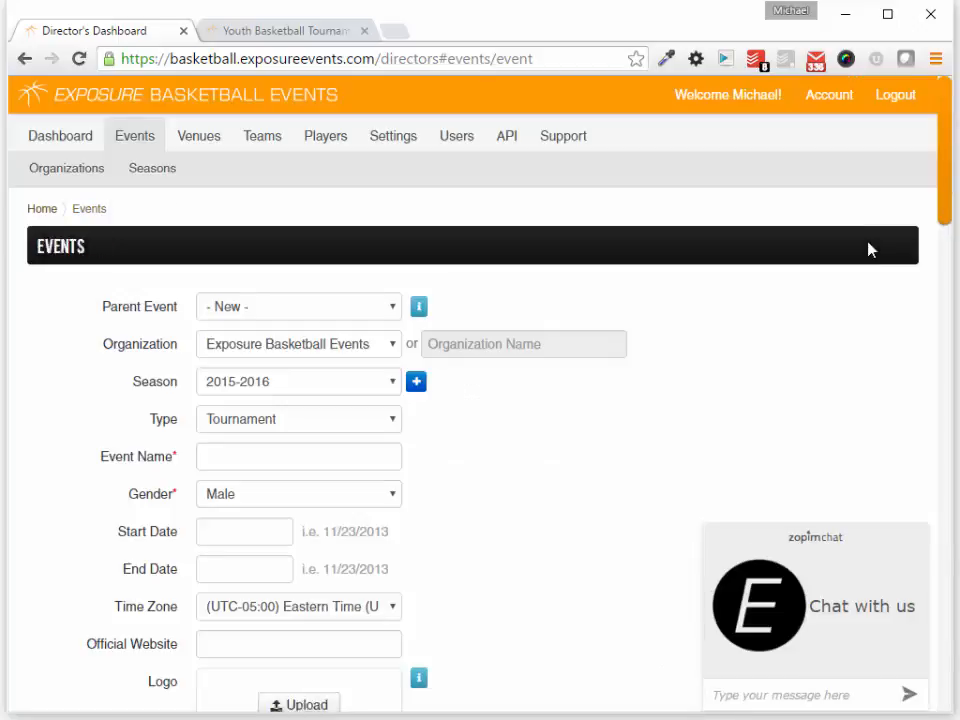
{"action": "left_click", "coordinate": [255, 425]}
{"action": "left_click", "coordinate": [311, 465]}
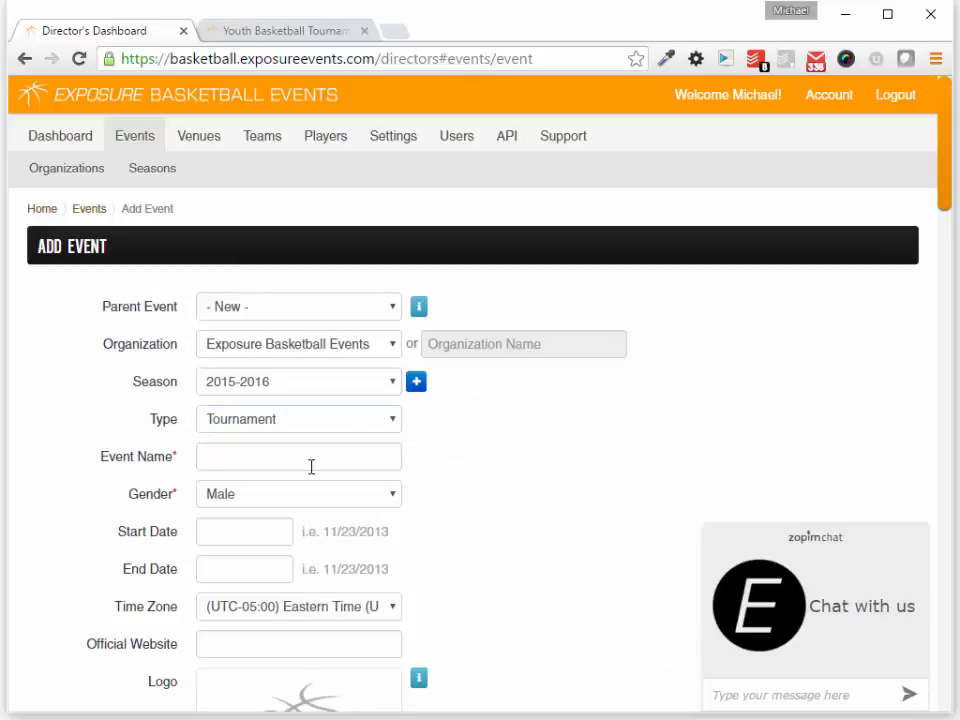
{"action": "left_click", "coordinate": [311, 467]}
{"action": "type", "text": "Demo"}
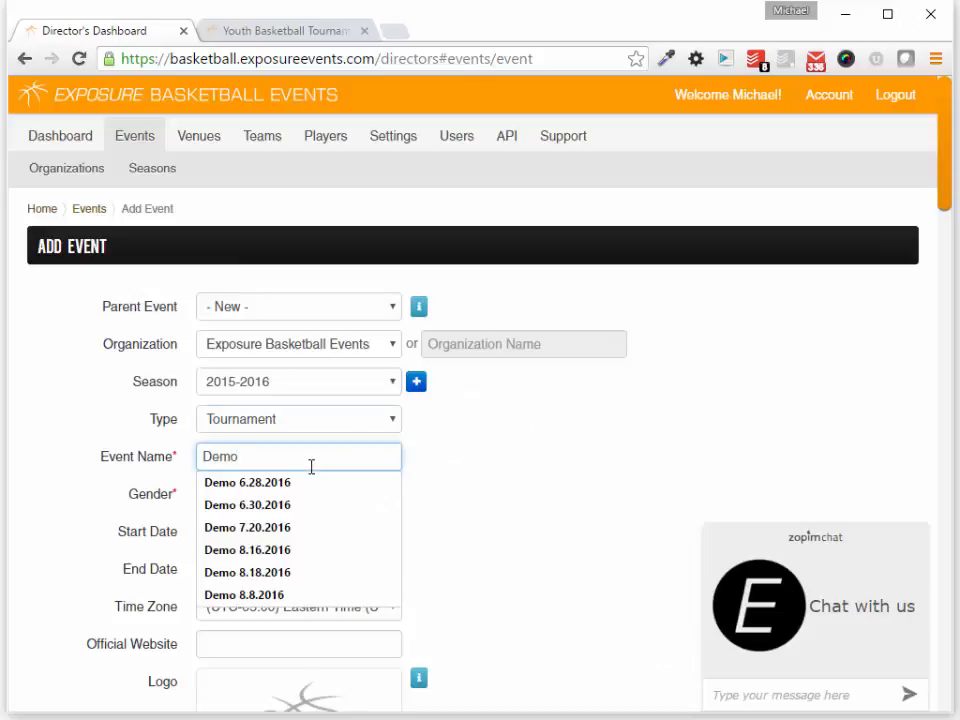
{"action": "type", "text": " 8"}
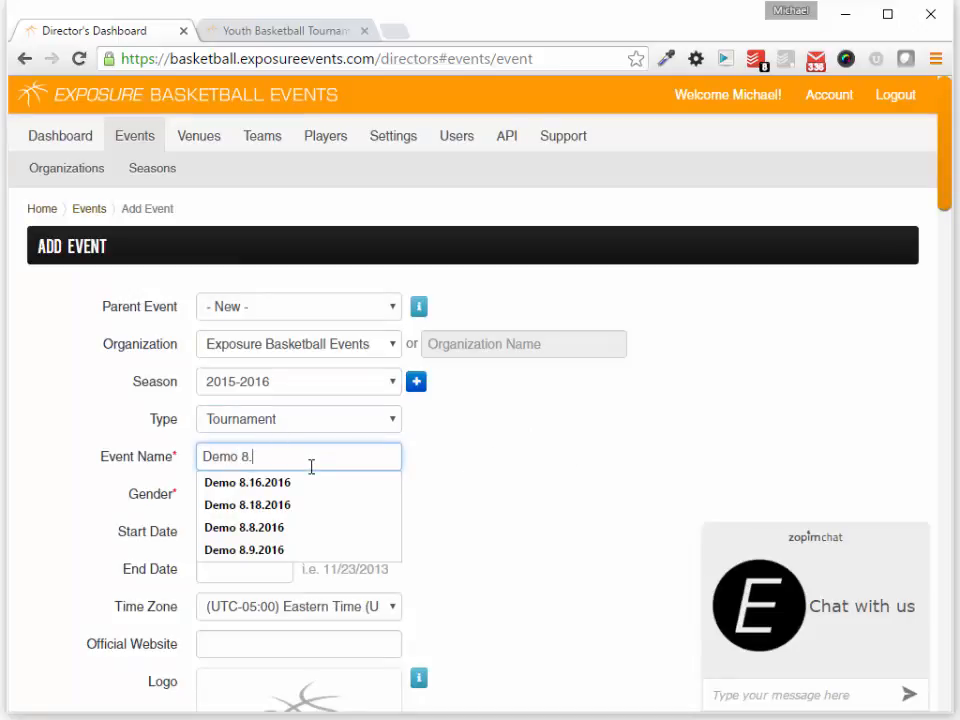
{"action": "type", "text": ".22.2106"}
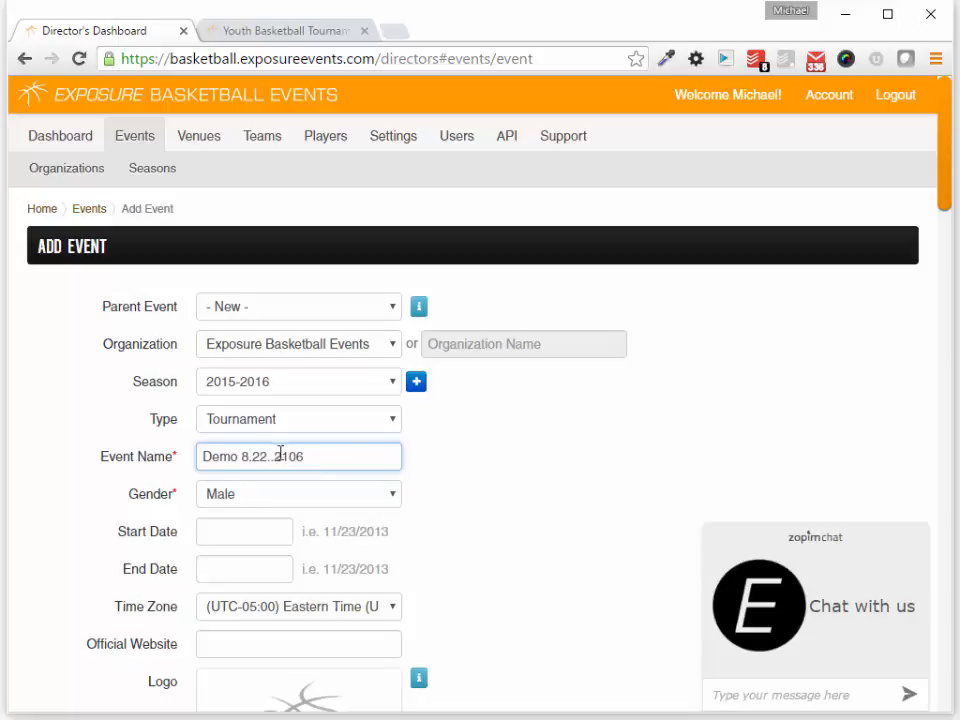
- Set the event's start date to 8/27/2016 and its end date to 8/28/2016
{"action": "left_click", "coordinate": [251, 531]}
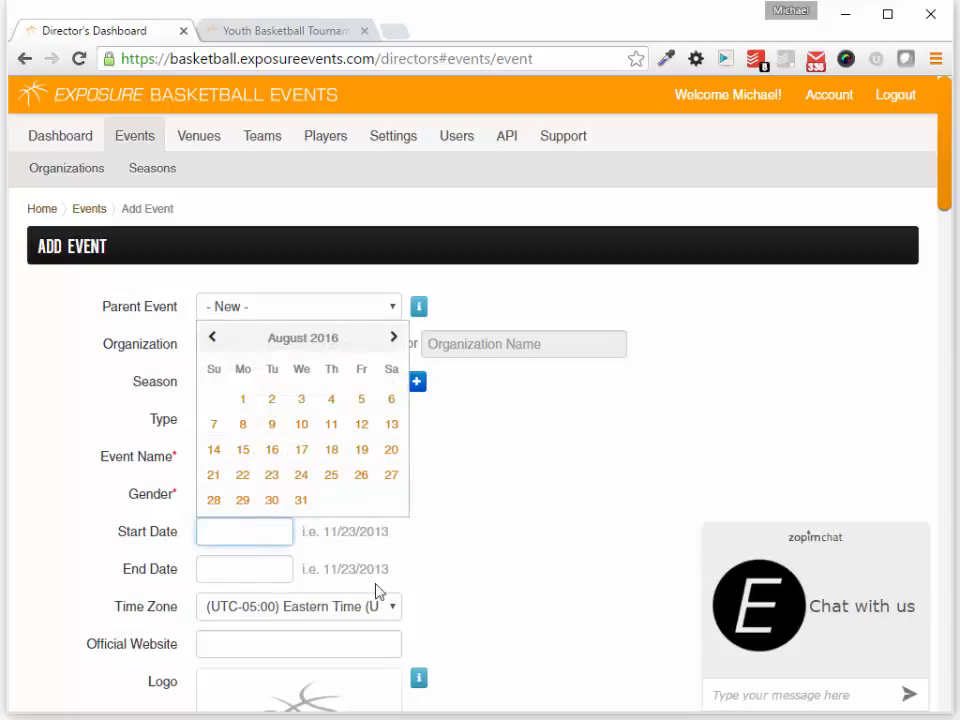
{"action": "left_click", "coordinate": [387, 484]}
{"action": "left_click", "coordinate": [227, 569]}
{"action": "left_click", "coordinate": [213, 538]}
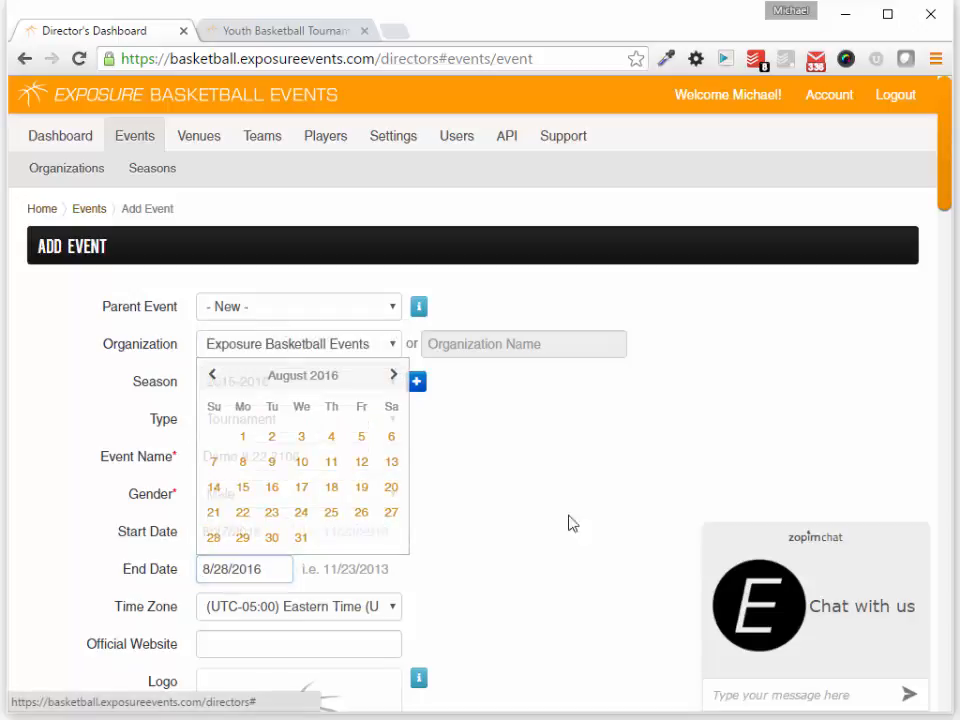
- Enter Exposure as the event's contact name and fill in the contact's email
{"action": "scroll", "coordinate": [560, 525], "scroll_direction": "down", "scroll_amount": 5}
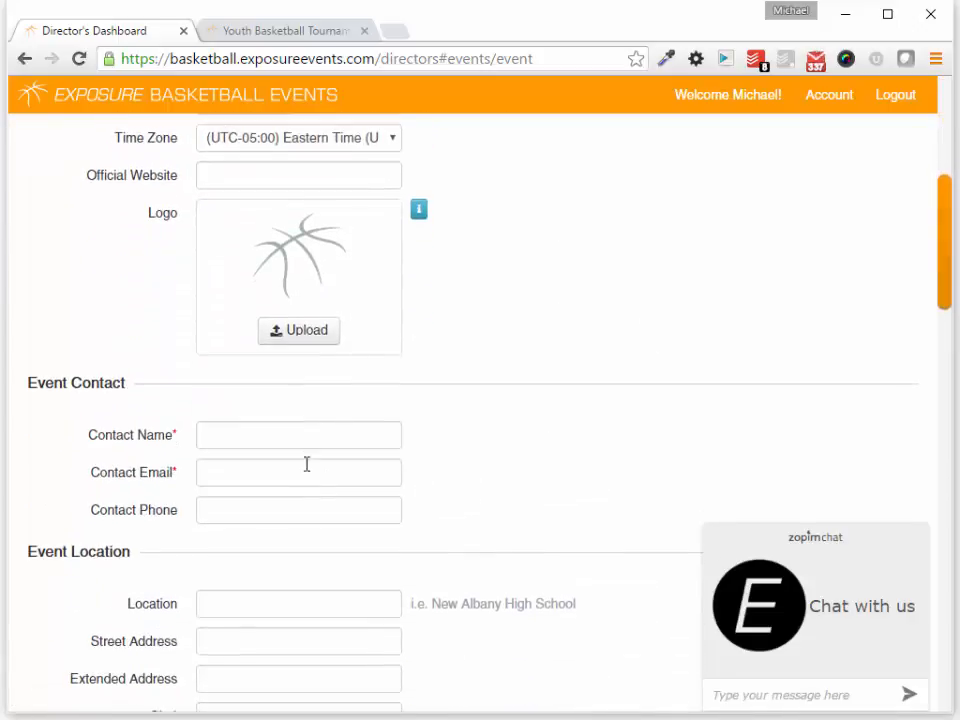
{"action": "left_click", "coordinate": [307, 444]}
{"action": "type", "text": "Exp"}
{"action": "key", "text": "Down"}
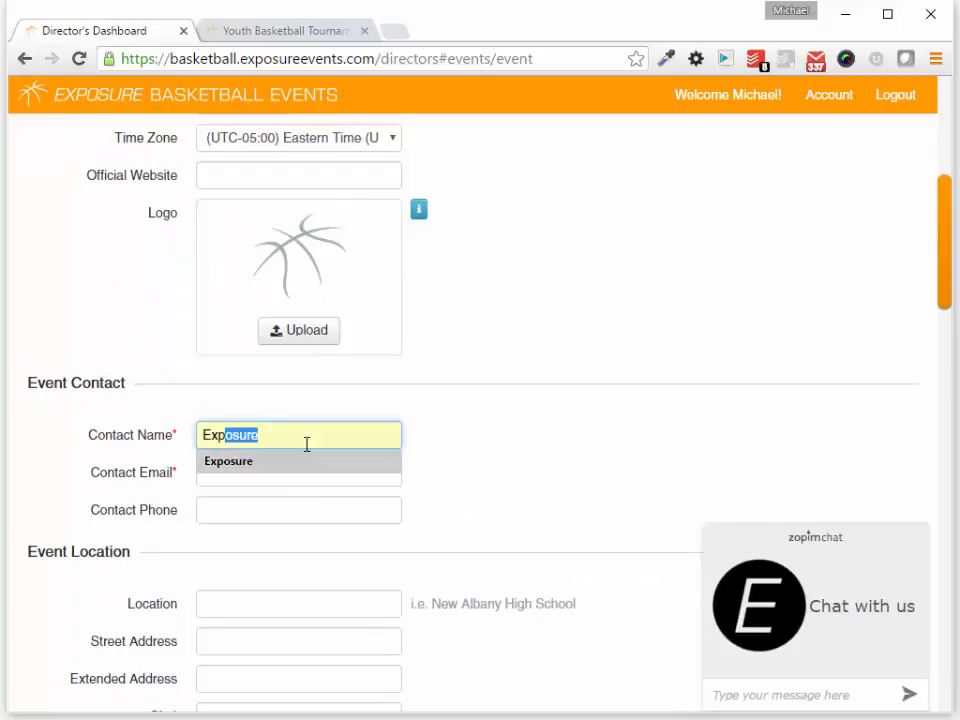
{"action": "key", "text": "Return"}
{"action": "left_click", "coordinate": [310, 468]}
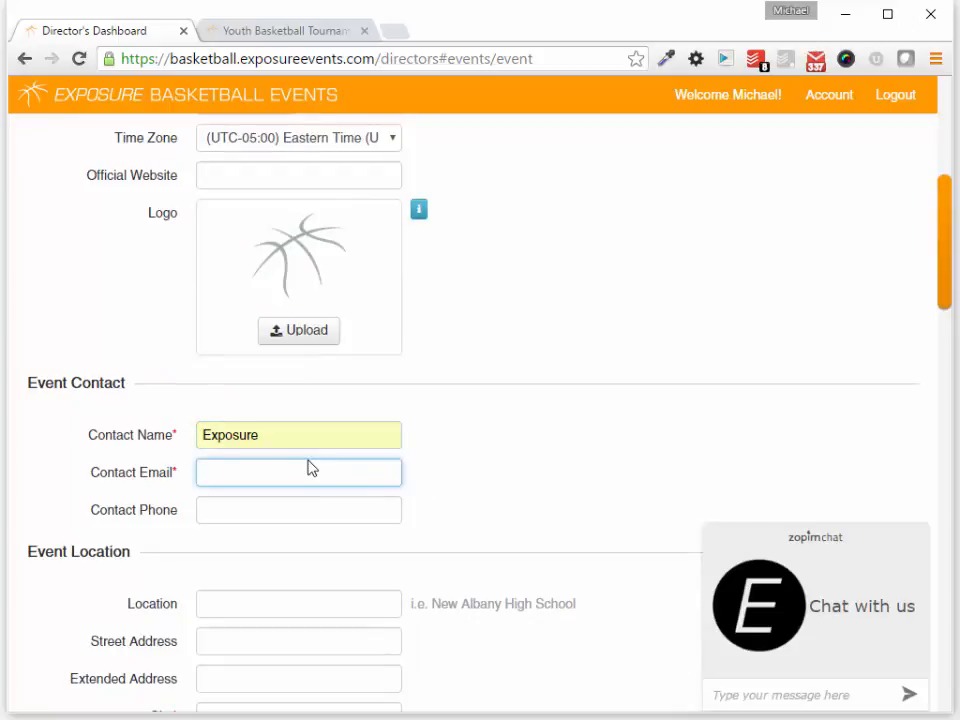
{"action": "type", "text": "inf"}
{"action": "key", "text": "Down"}
{"action": "key", "text": "Tab"}
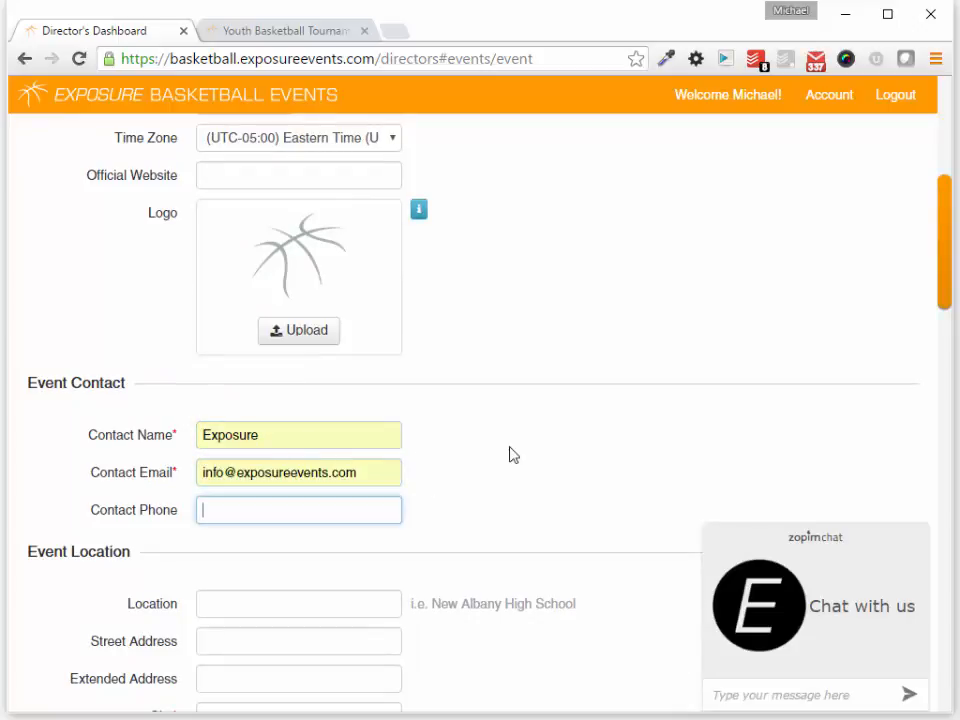
- Set the event location to the city Louisville and the state Kentucky
{"action": "scroll", "coordinate": [360, 478], "scroll_direction": "down", "scroll_amount": 4}
{"action": "left_click", "coordinate": [285, 341]}
{"action": "type", "text": "Lou"}
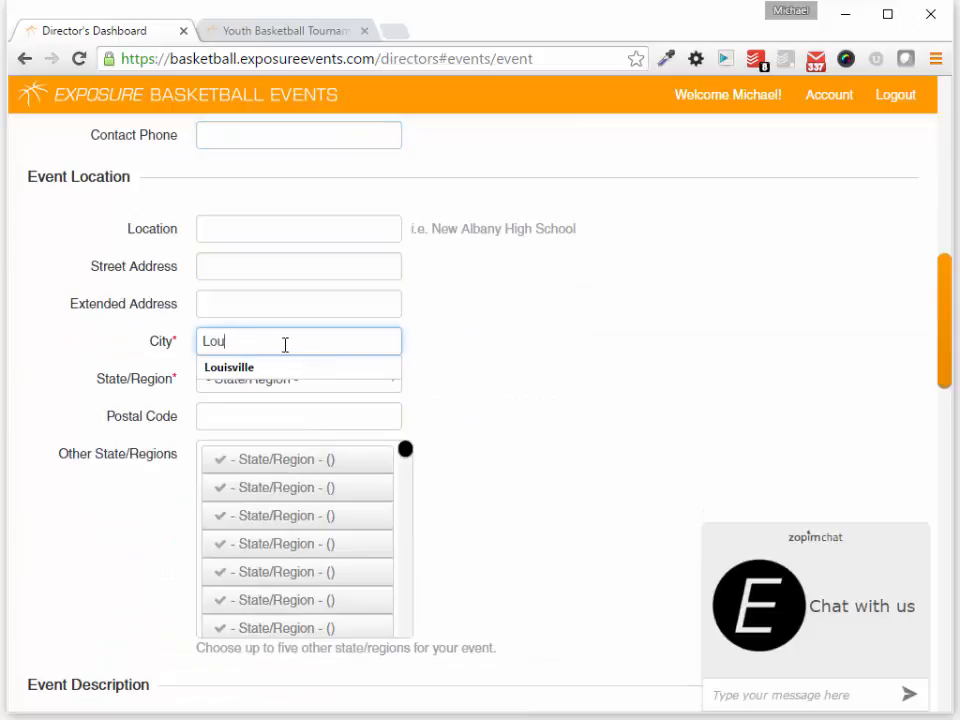
{"action": "type", "text": "isville"}
{"action": "key", "text": "Tab"}
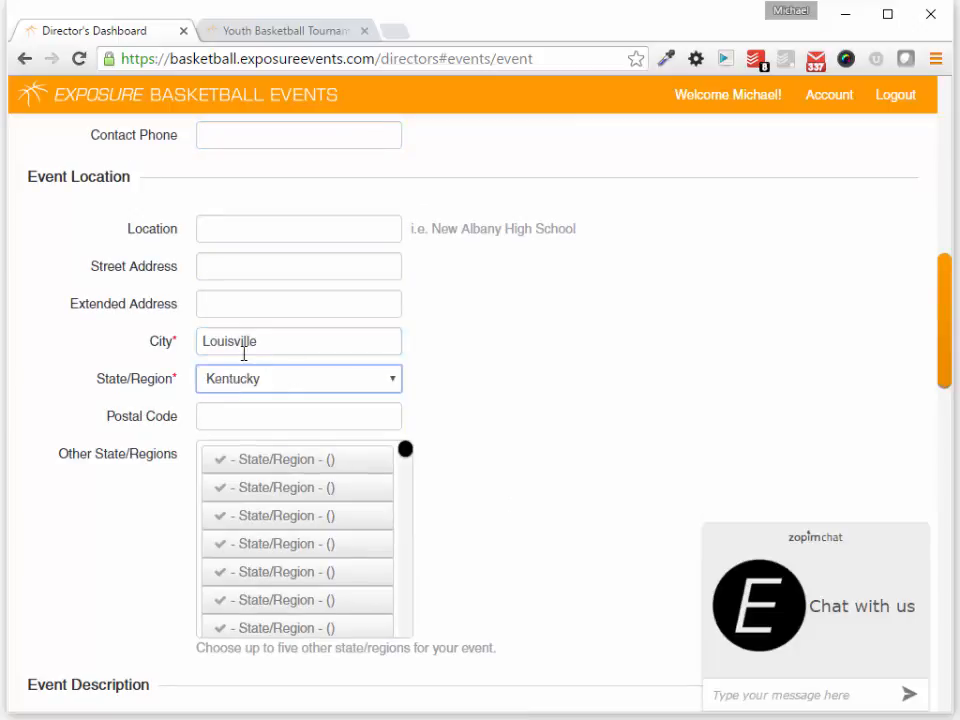
- Minimize the chat widget and save the new event with its default description and status options
{"action": "scroll", "coordinate": [476, 366], "scroll_direction": "down", "scroll_amount": 10}
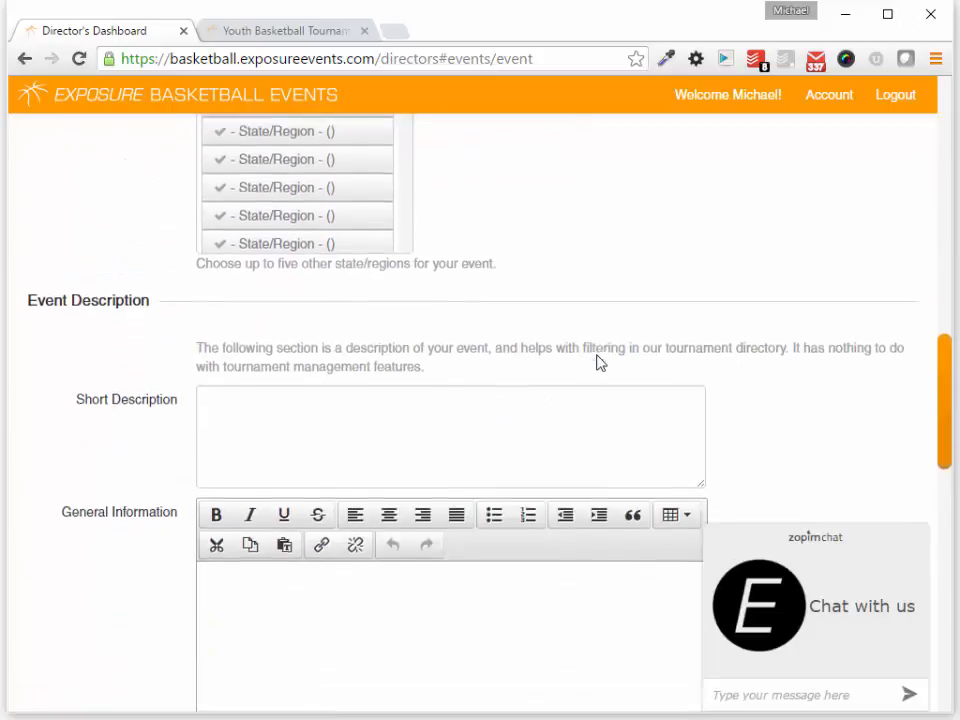
{"action": "scroll", "coordinate": [736, 402], "scroll_direction": "down", "scroll_amount": 6}
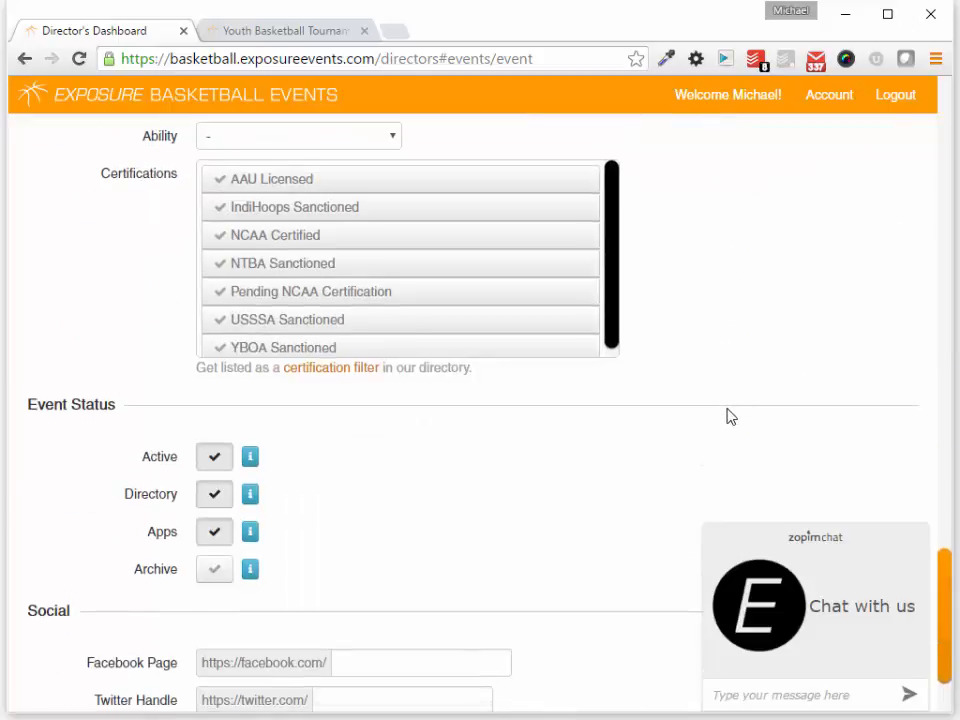
{"action": "left_click", "coordinate": [919, 541]}
{"action": "left_click", "coordinate": [238, 641]}
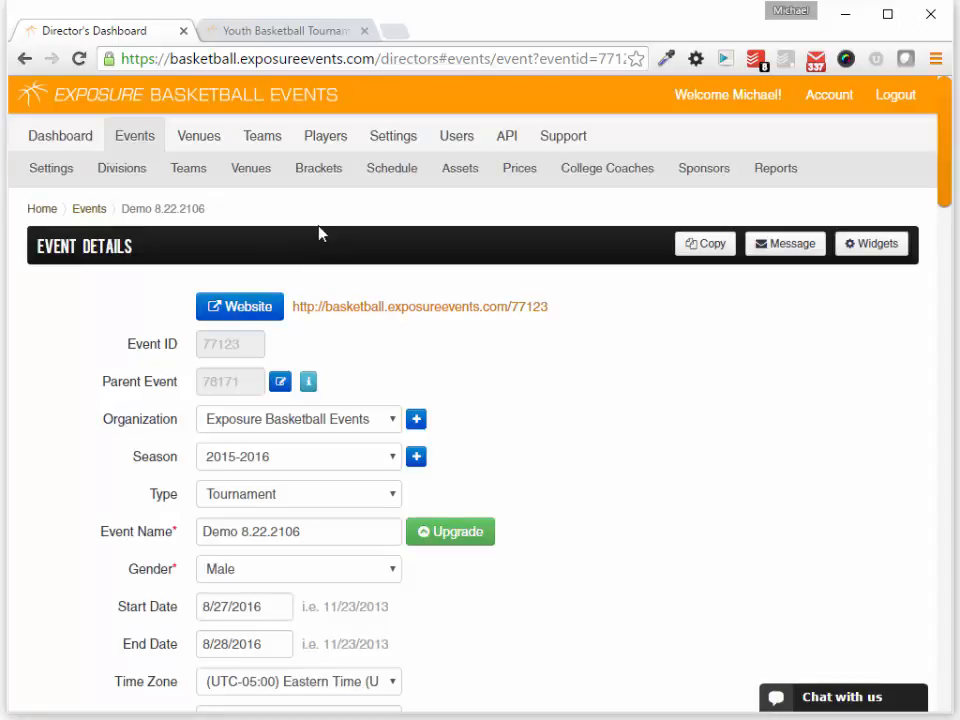
- Add two divisions named 17 and 16 to the Demo 8.22.2106 event
{"action": "left_click", "coordinate": [128, 184]}
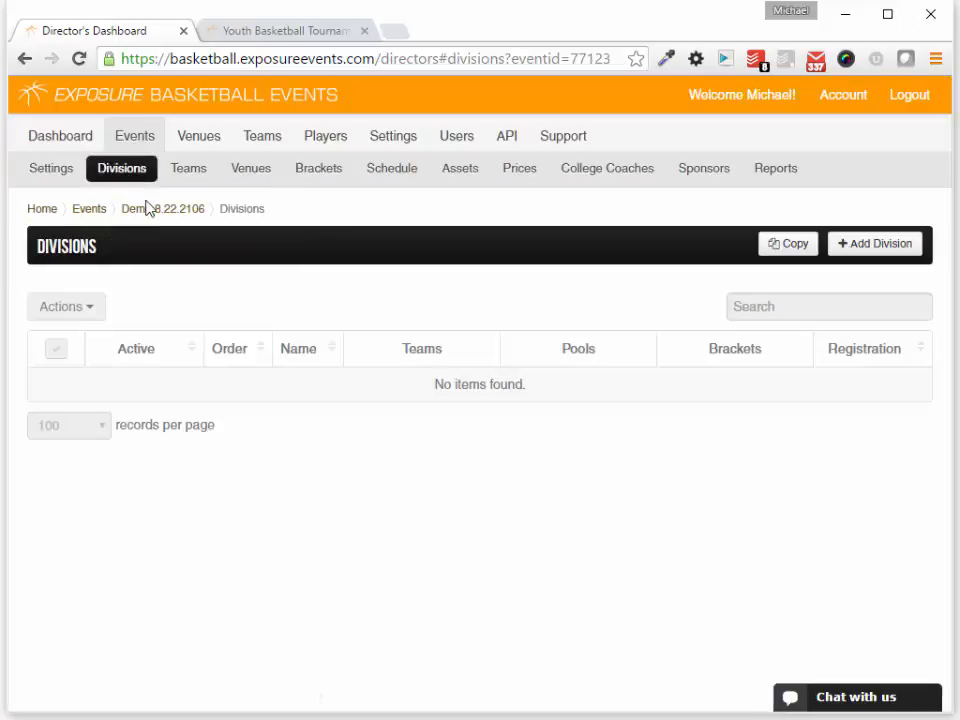
{"action": "left_click", "coordinate": [867, 256]}
{"action": "left_click", "coordinate": [282, 317]}
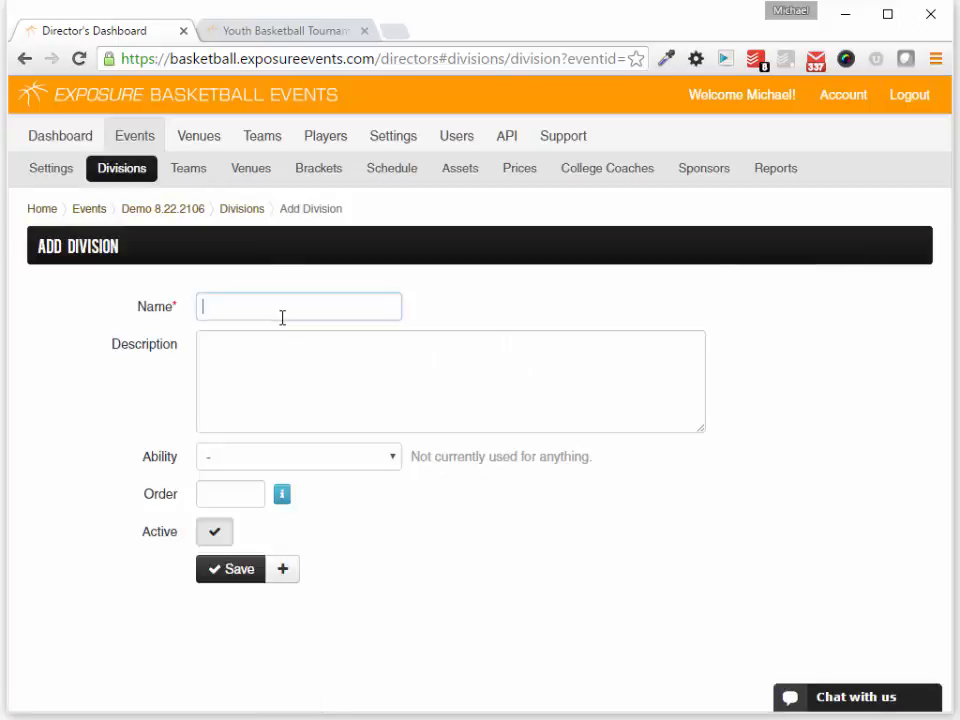
{"action": "type", "text": "17"}
{"action": "left_click", "coordinate": [283, 574]}
{"action": "type", "text": "16"}
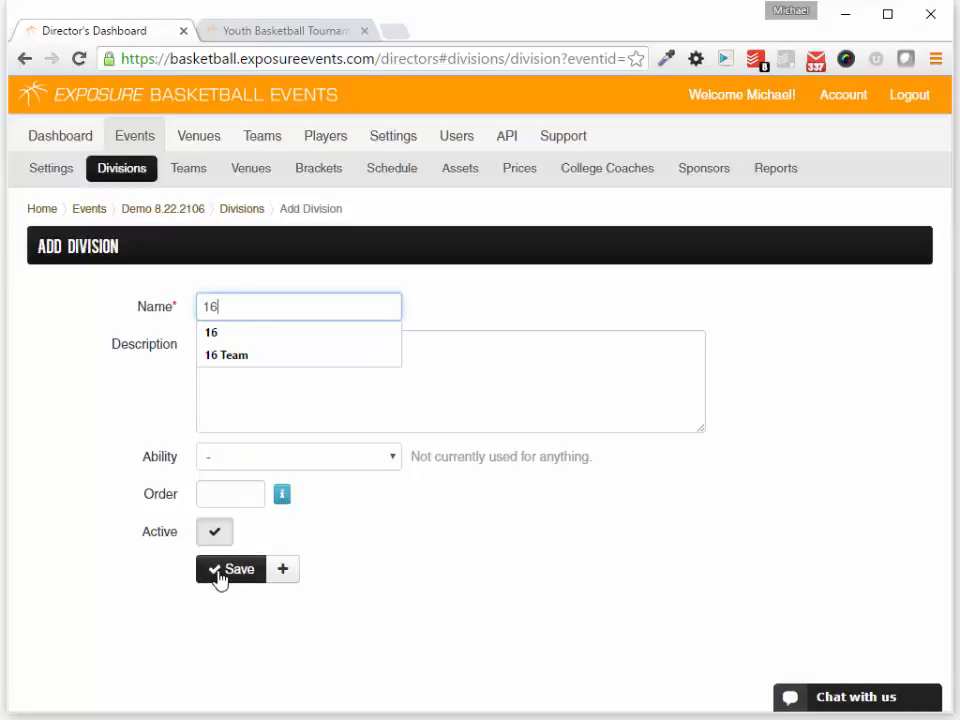
{"action": "left_click", "coordinate": [222, 570]}
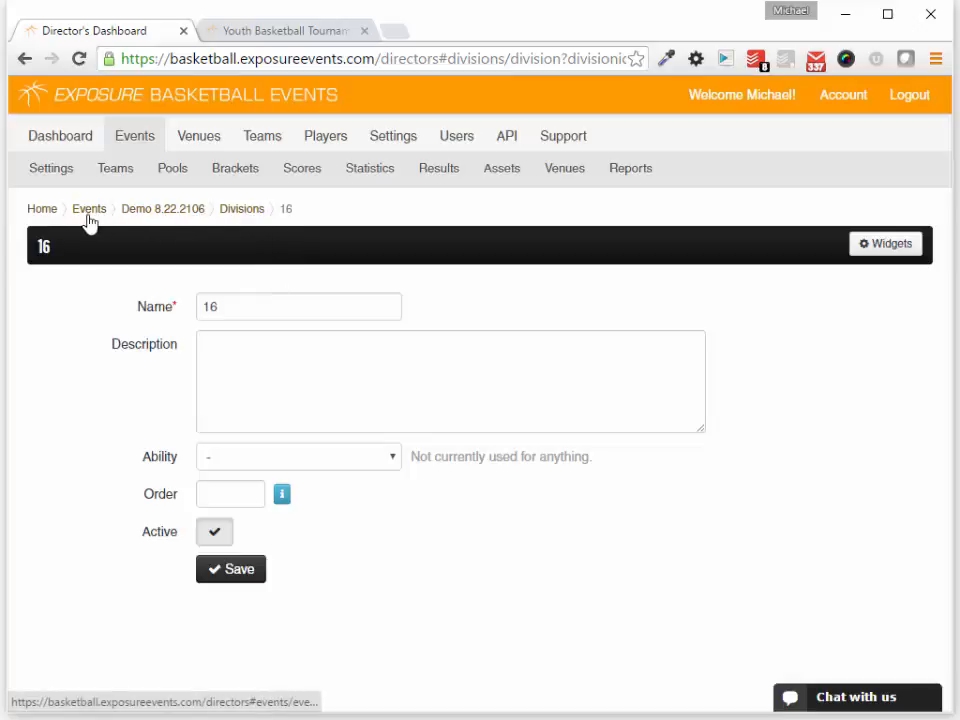
- Add a team named Team 1 to division 16, saving it with a new blank team form ready
{"action": "left_click", "coordinate": [249, 213]}
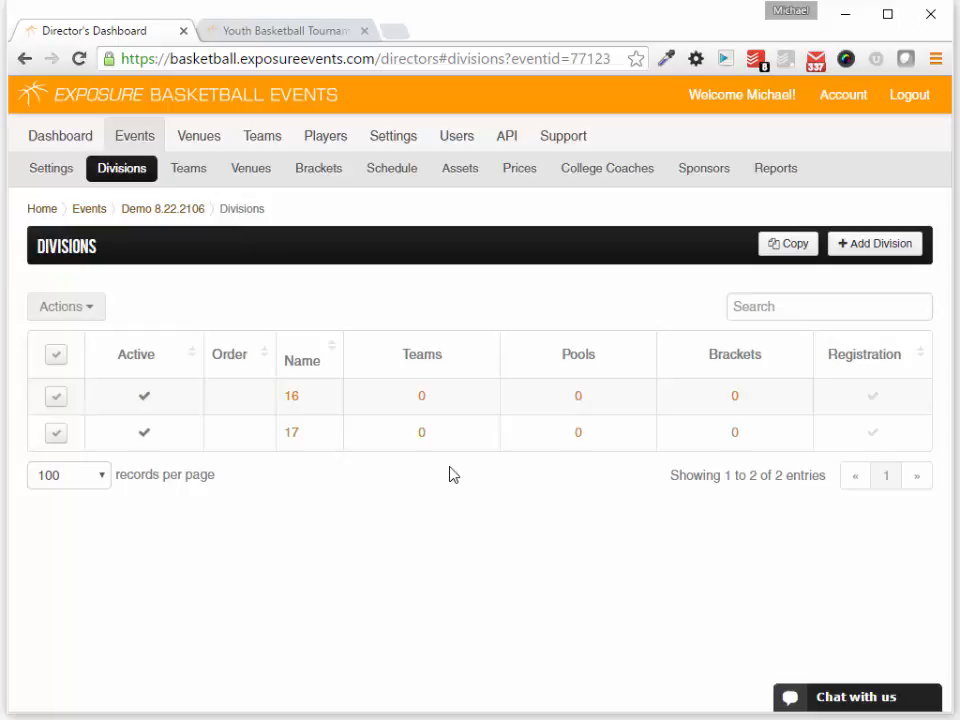
{"action": "left_click", "coordinate": [421, 400]}
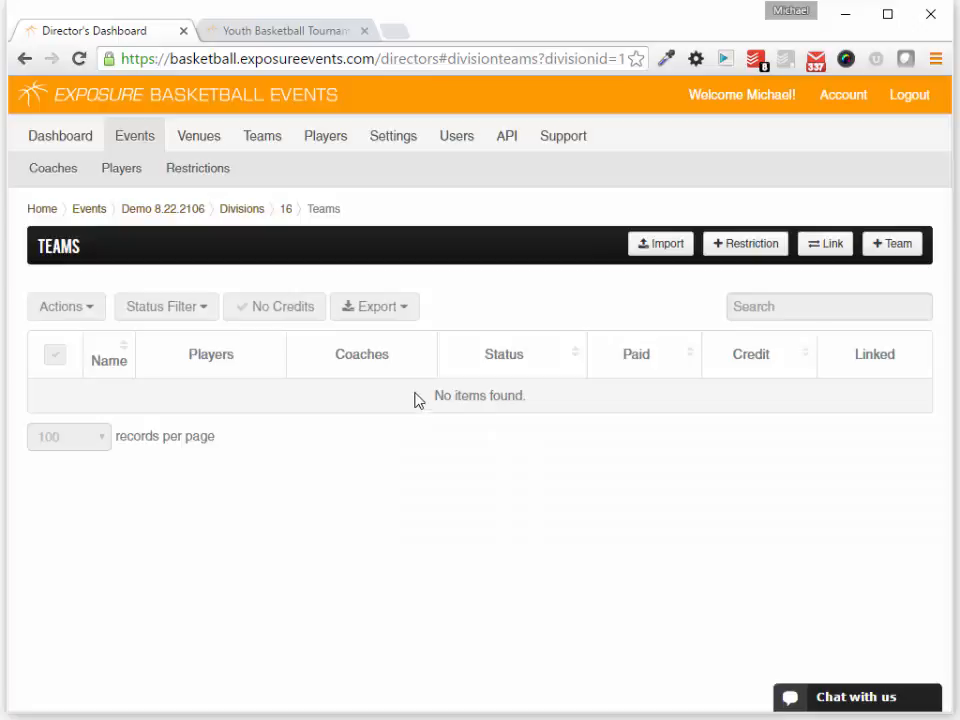
{"action": "left_click", "coordinate": [880, 249]}
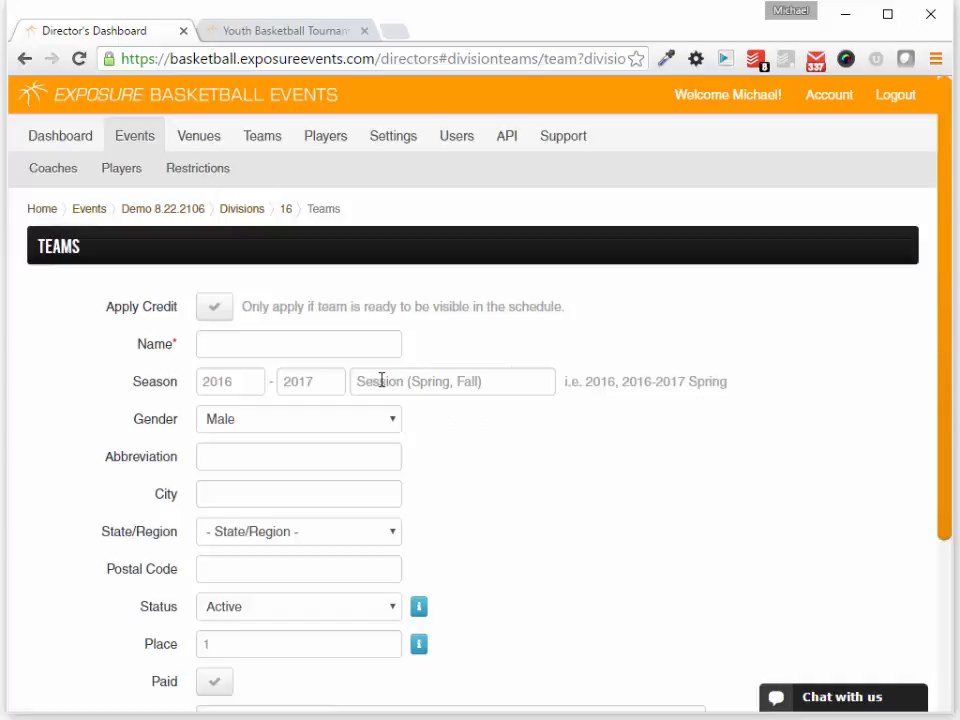
{"action": "left_click", "coordinate": [300, 353]}
{"action": "type", "text": "Team 1"}
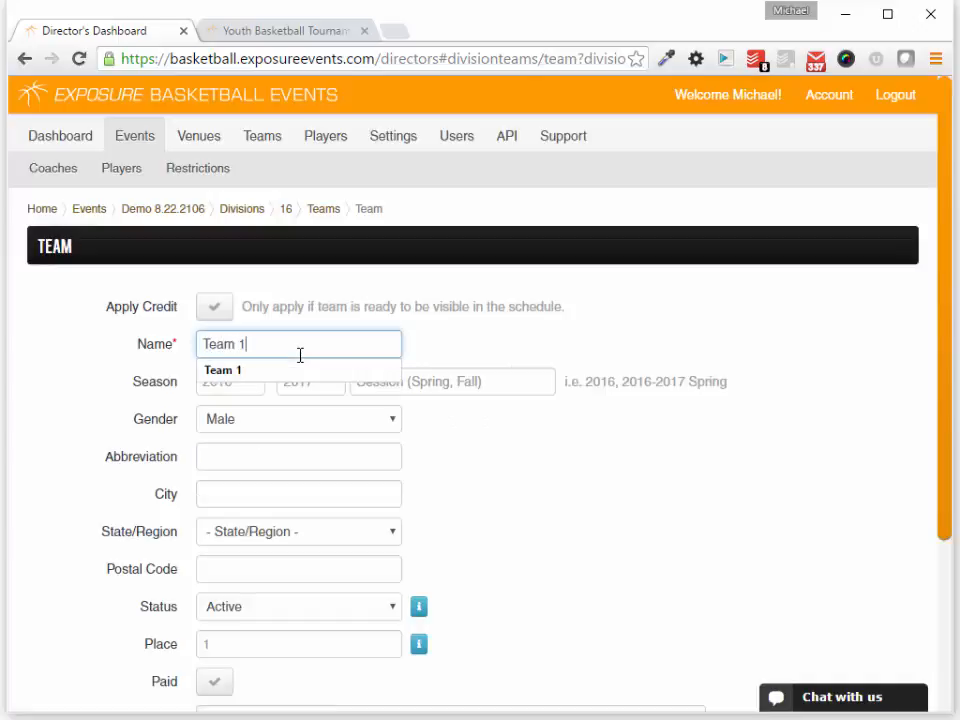
{"action": "left_click", "coordinate": [787, 557]}
{"action": "scroll", "coordinate": [709, 534], "scroll_direction": "down", "scroll_amount": 3}
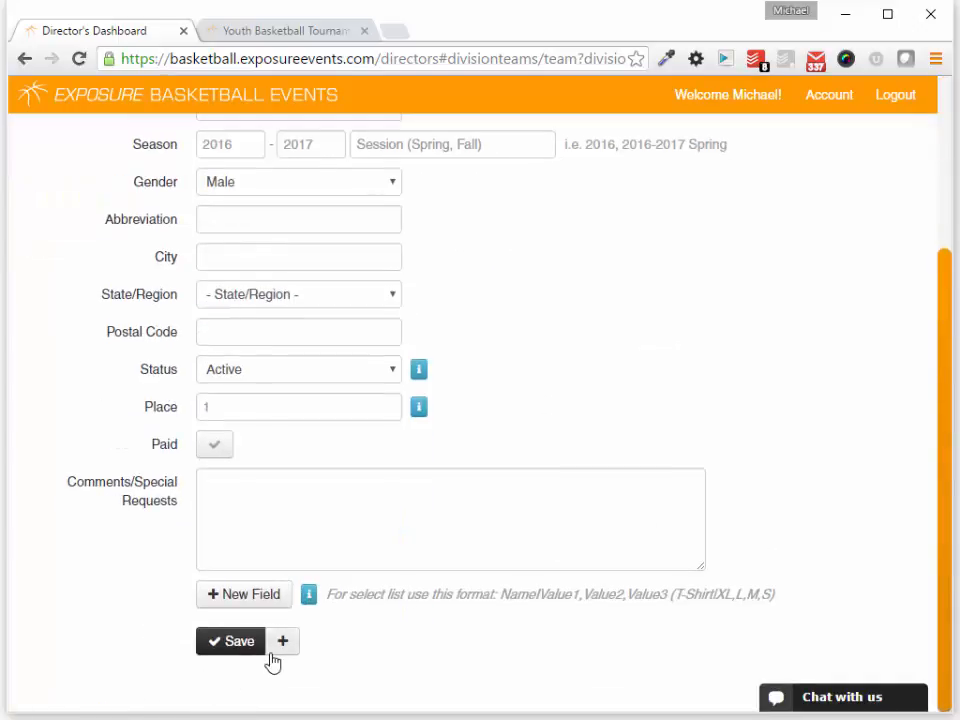
{"action": "left_click", "coordinate": [281, 645]}
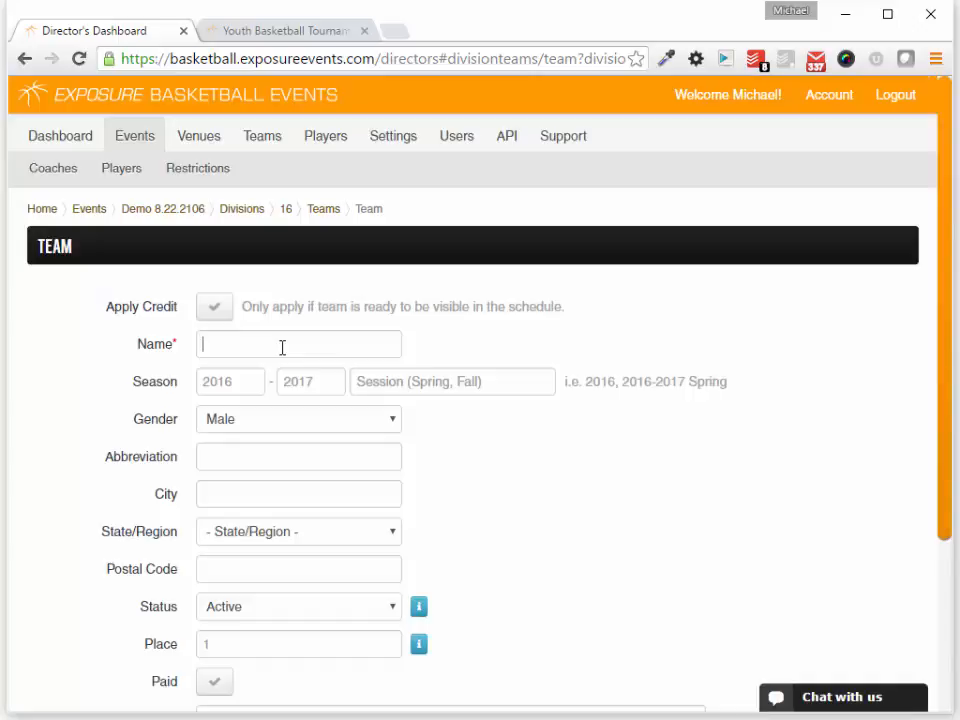
- Enter Team 2 as the next team in division 16 and save it, continuing to another blank form
{"action": "type", "text": "Team 2"}
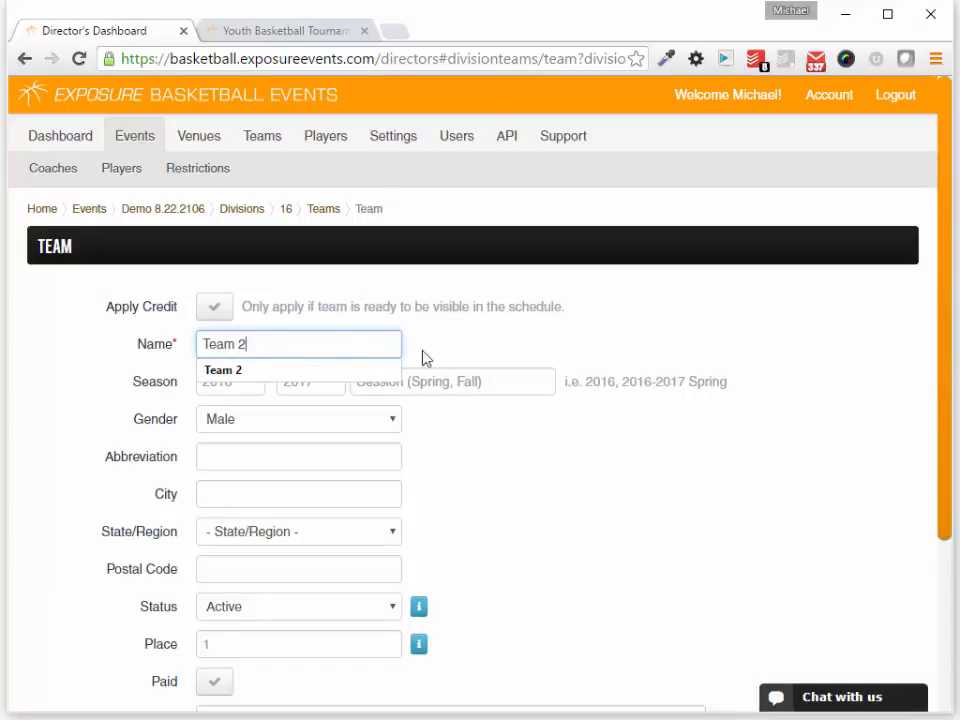
{"action": "left_click", "coordinate": [476, 360]}
{"action": "scroll", "coordinate": [476, 360], "scroll_direction": "down", "scroll_amount": 3}
{"action": "left_click", "coordinate": [289, 646]}
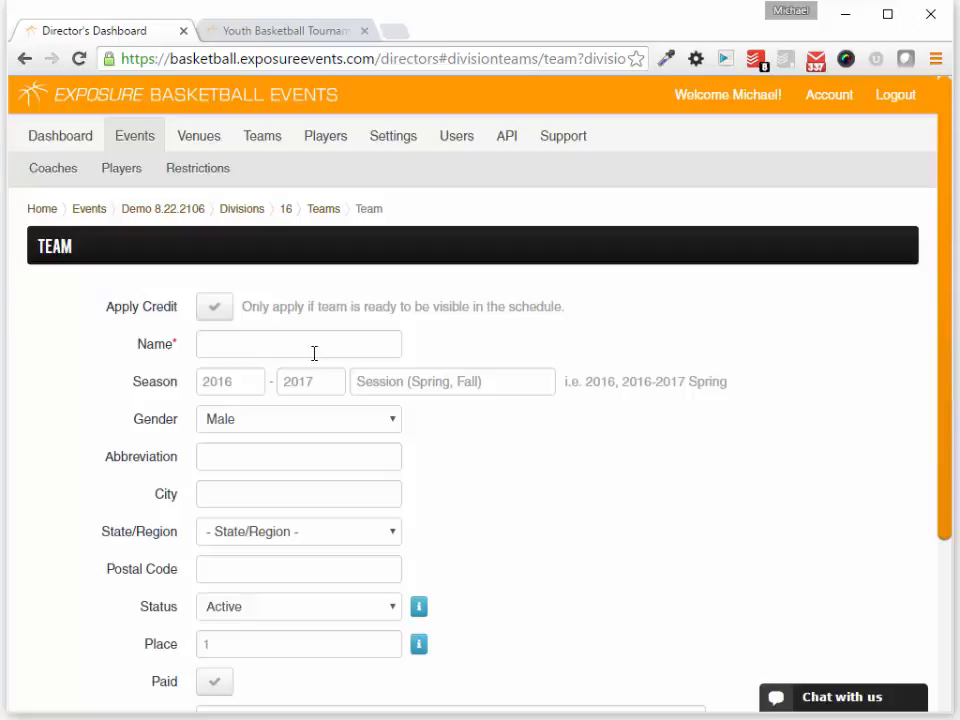
- Enter Team 3 as the last team in division 16 and save it
{"action": "left_click", "coordinate": [309, 345]}
{"action": "type", "text": "T"}
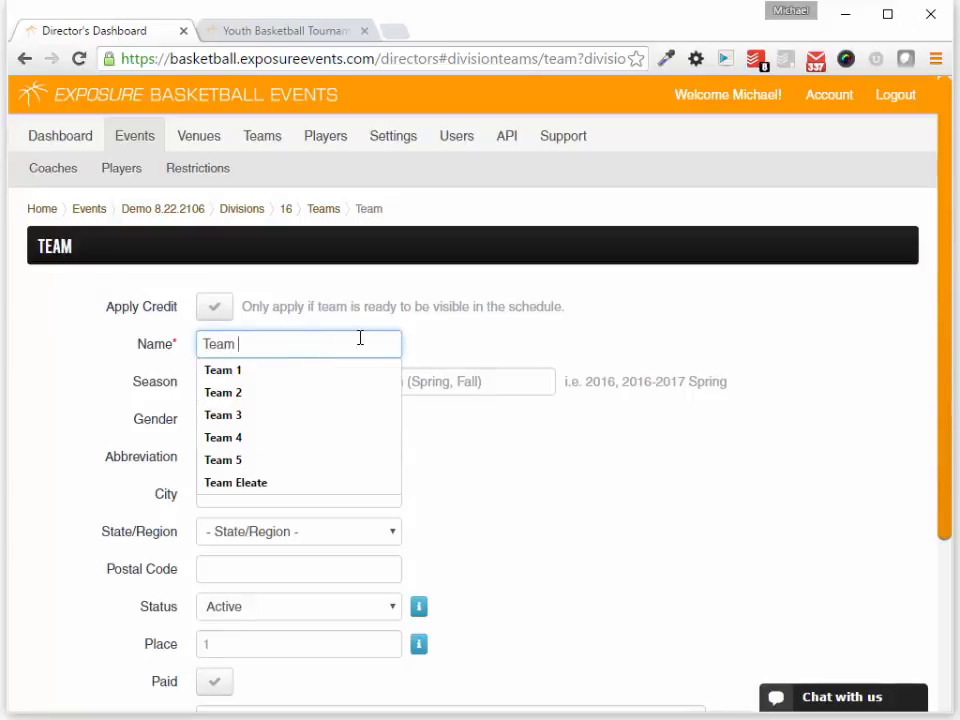
{"action": "type", "text": "eam 3"}
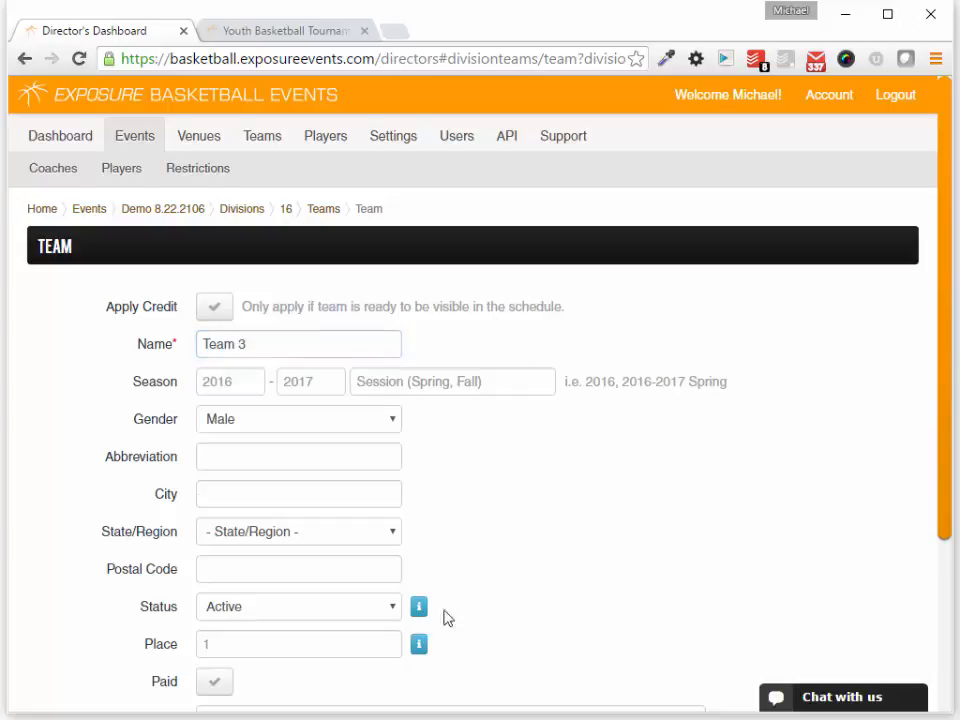
{"action": "scroll", "coordinate": [443, 617], "scroll_direction": "down", "scroll_amount": 3}
{"action": "left_click", "coordinate": [239, 643]}
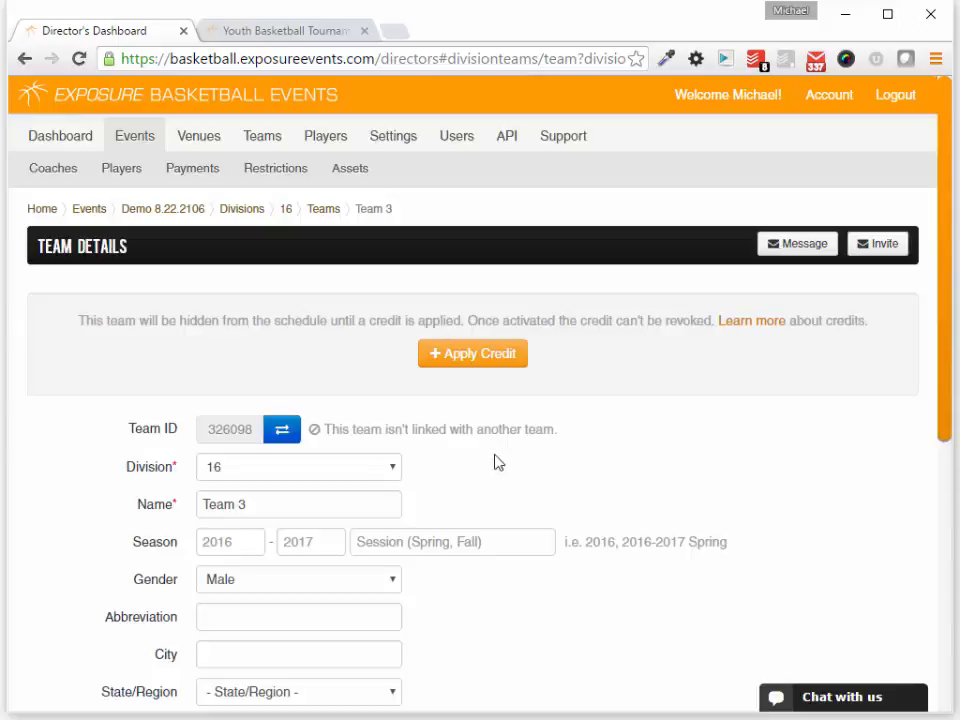
- Create pools for division 16 using 6 teams and a pool size of 3
{"action": "left_click", "coordinate": [324, 210]}
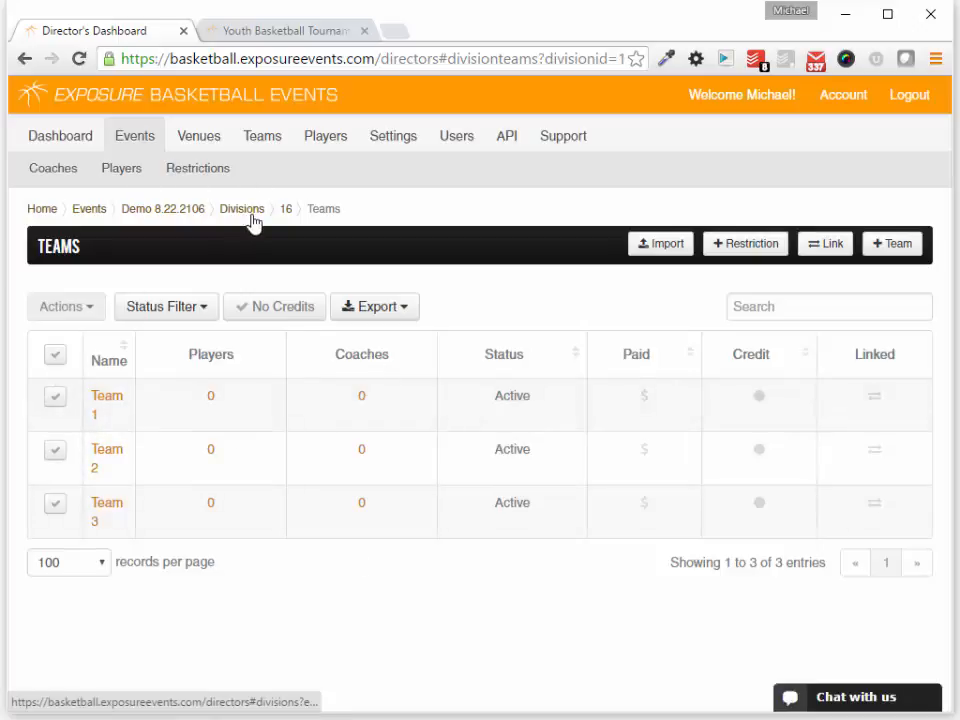
{"action": "left_click", "coordinate": [287, 210]}
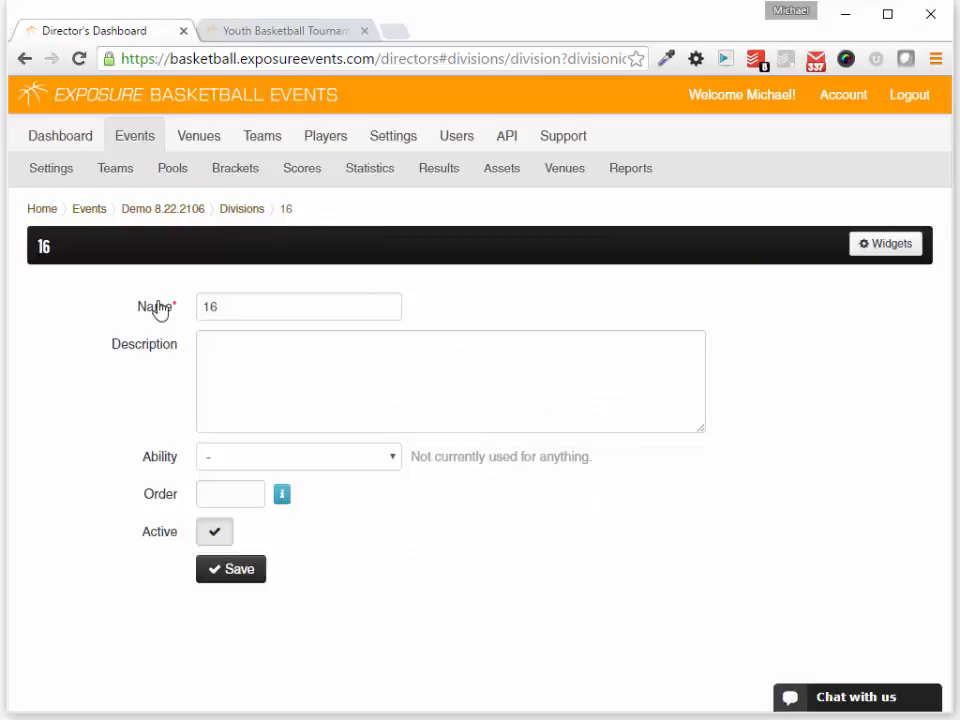
{"action": "left_click", "coordinate": [186, 175]}
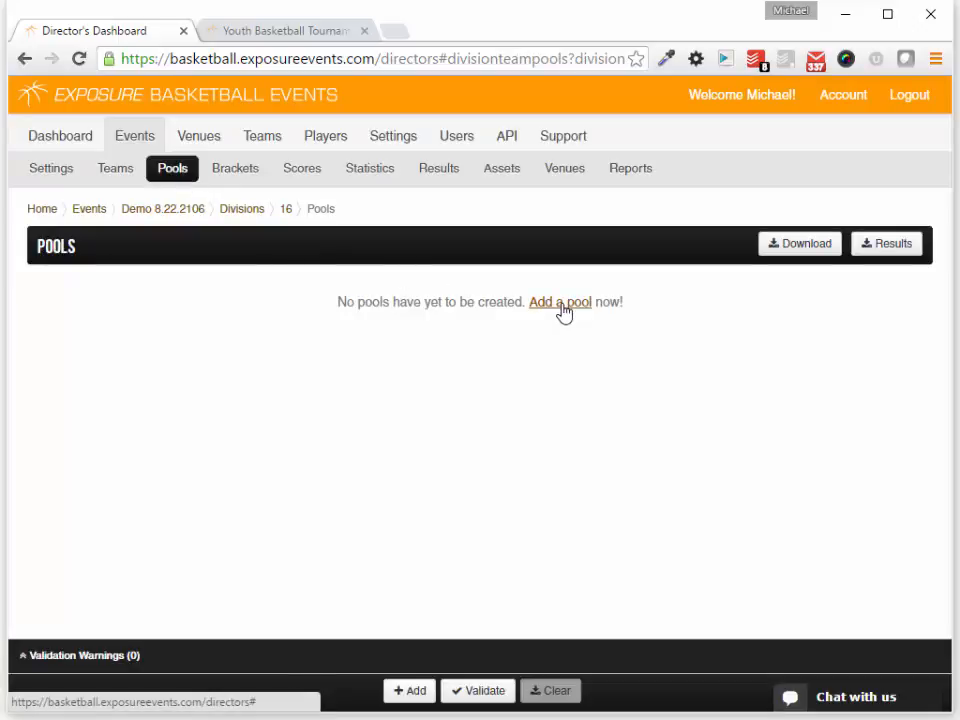
{"action": "left_click", "coordinate": [562, 305]}
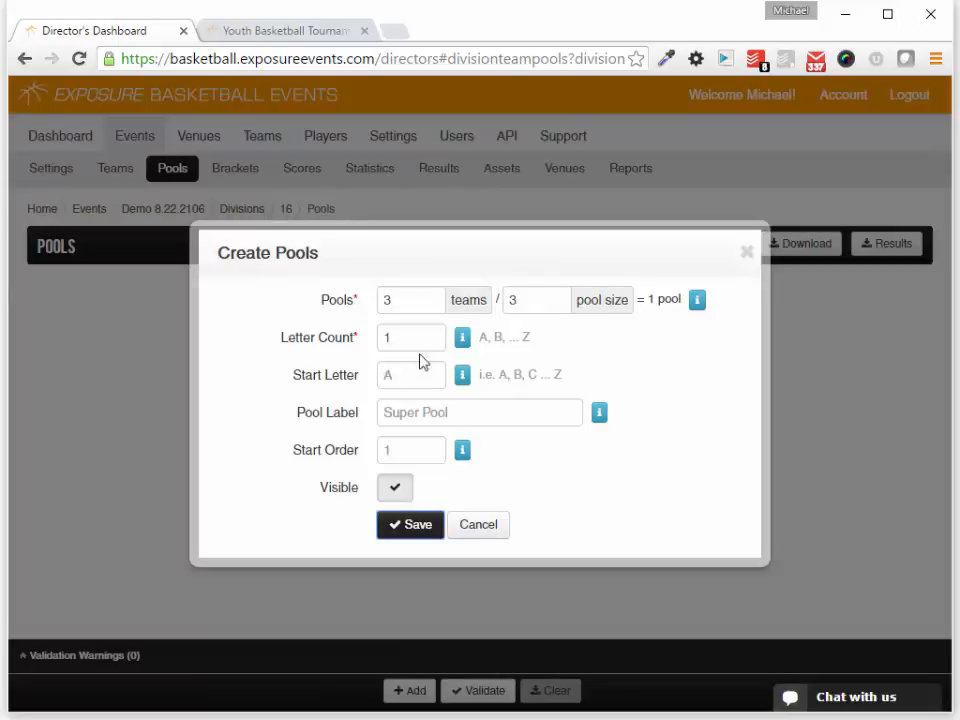
{"action": "left_click_drag", "start_coordinate": [432, 300], "coordinate": [229, 289]}
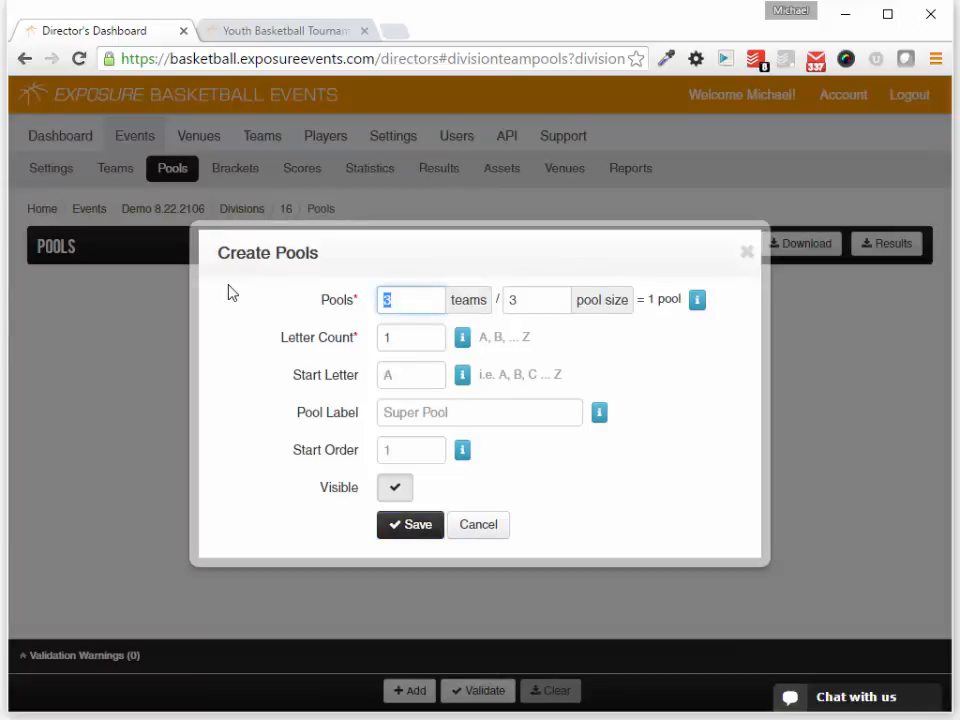
{"action": "type", "text": "6"}
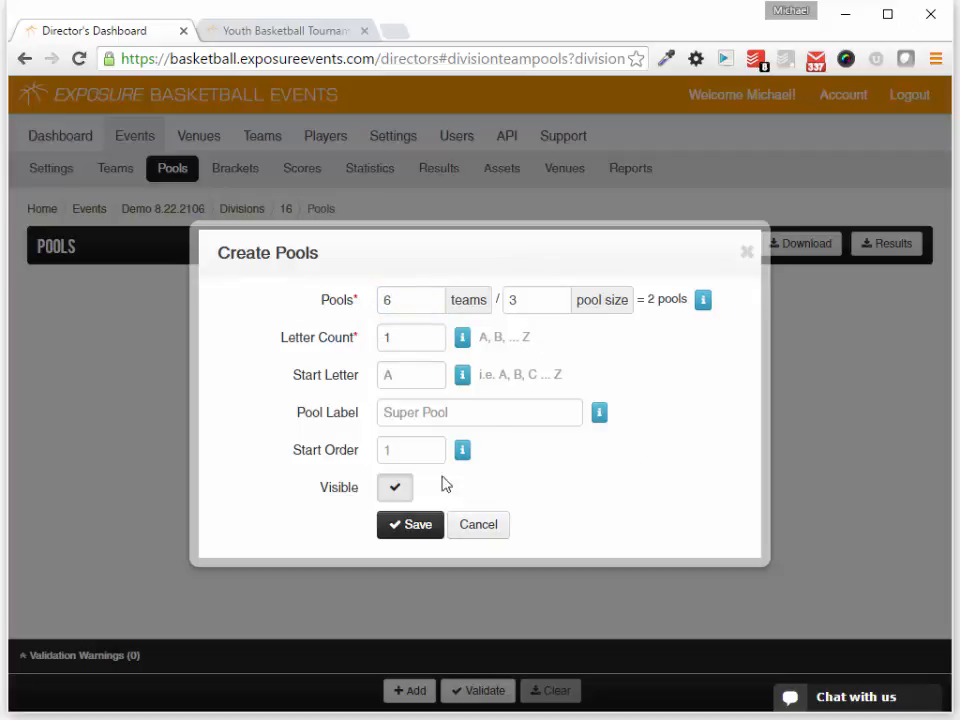
{"action": "left_click", "coordinate": [412, 522]}
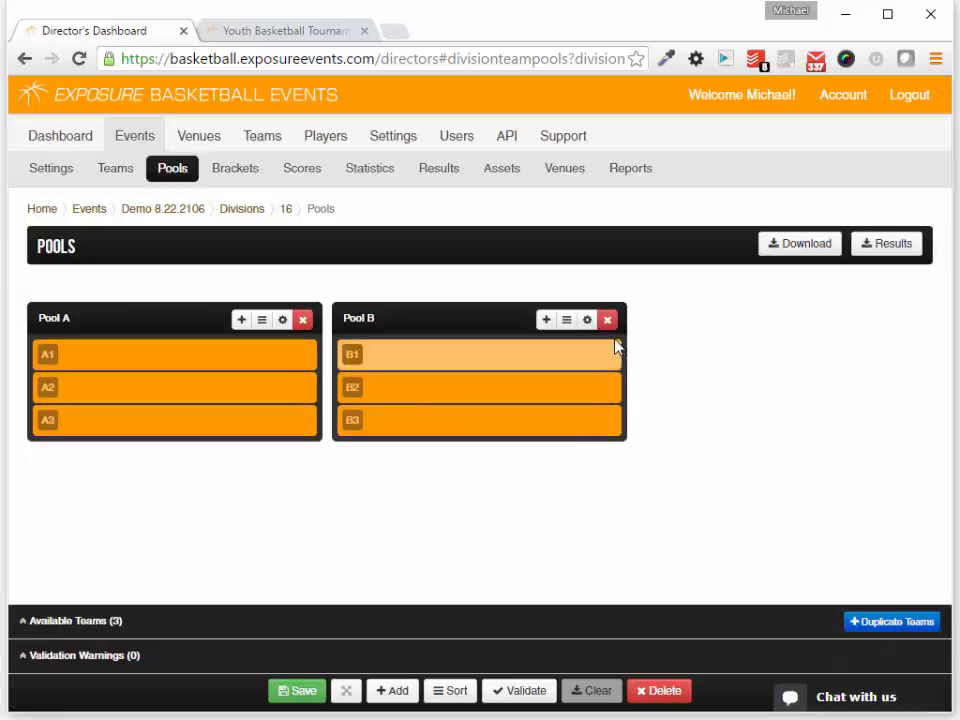
- Delete Pool B and place Team 1, Team 2 and Team 3 in Pool A's slots A1 to A3, saving the pools
{"action": "left_click", "coordinate": [607, 320]}
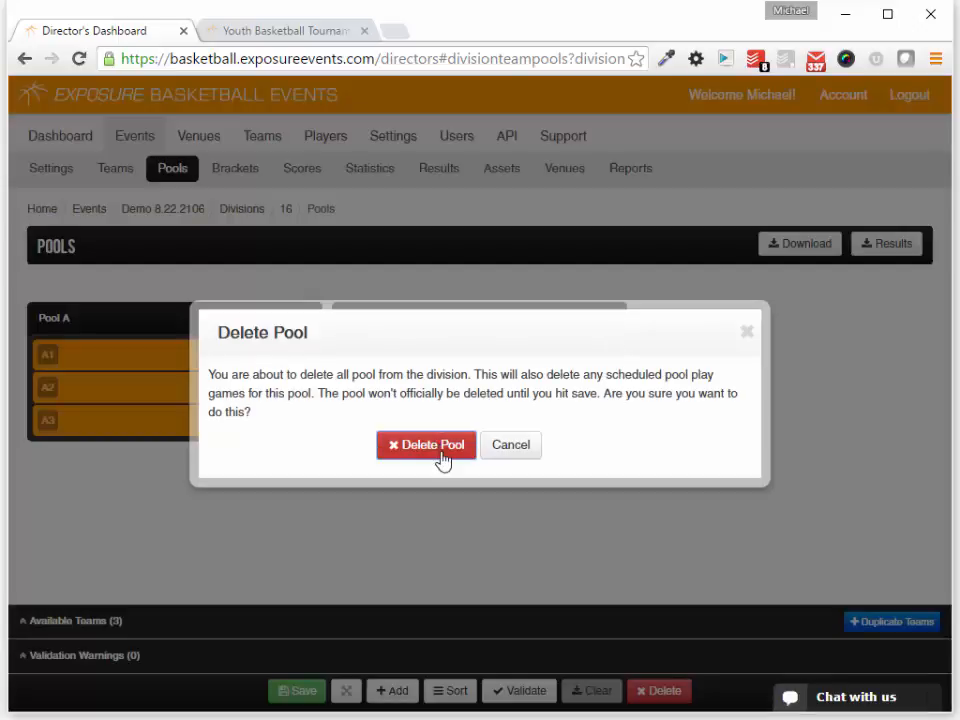
{"action": "left_click", "coordinate": [426, 444]}
{"action": "left_click", "coordinate": [379, 626]}
{"action": "left_click_drag", "start_coordinate": [154, 472], "coordinate": [208, 424]}
{"action": "scroll", "coordinate": [163, 485], "scroll_direction": "down", "scroll_amount": 1}
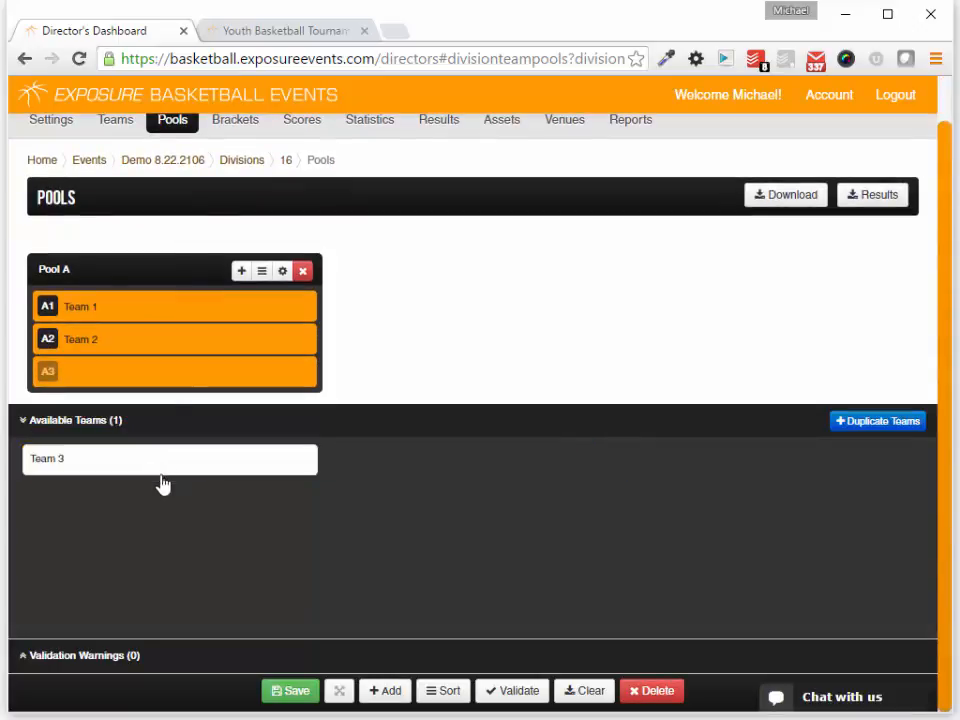
{"action": "left_click_drag", "start_coordinate": [163, 485], "coordinate": [212, 396]}
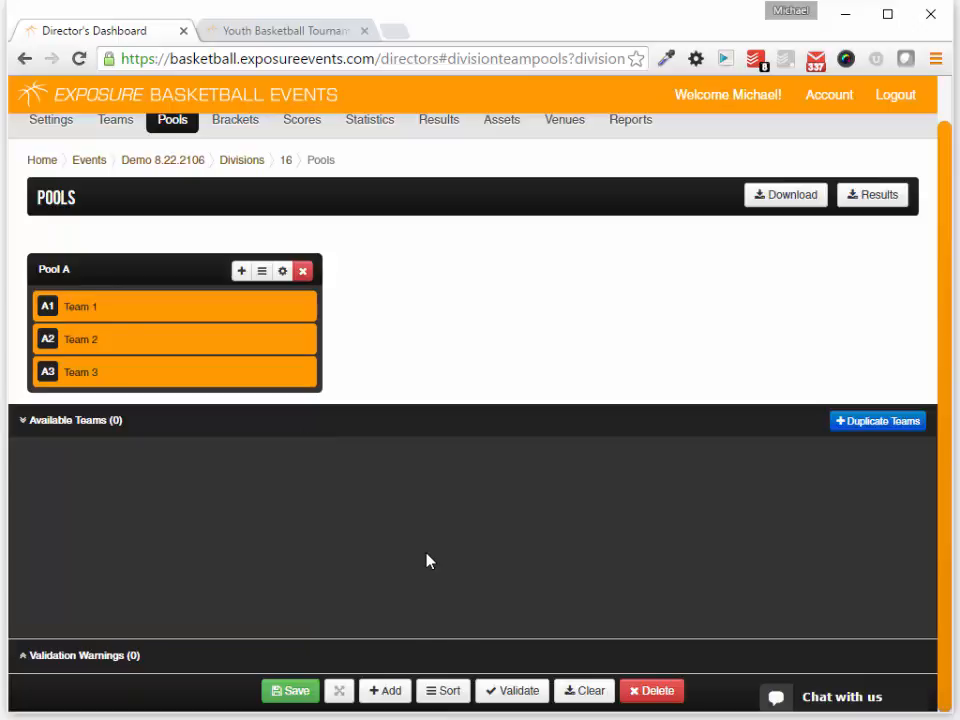
{"action": "left_click", "coordinate": [318, 692]}
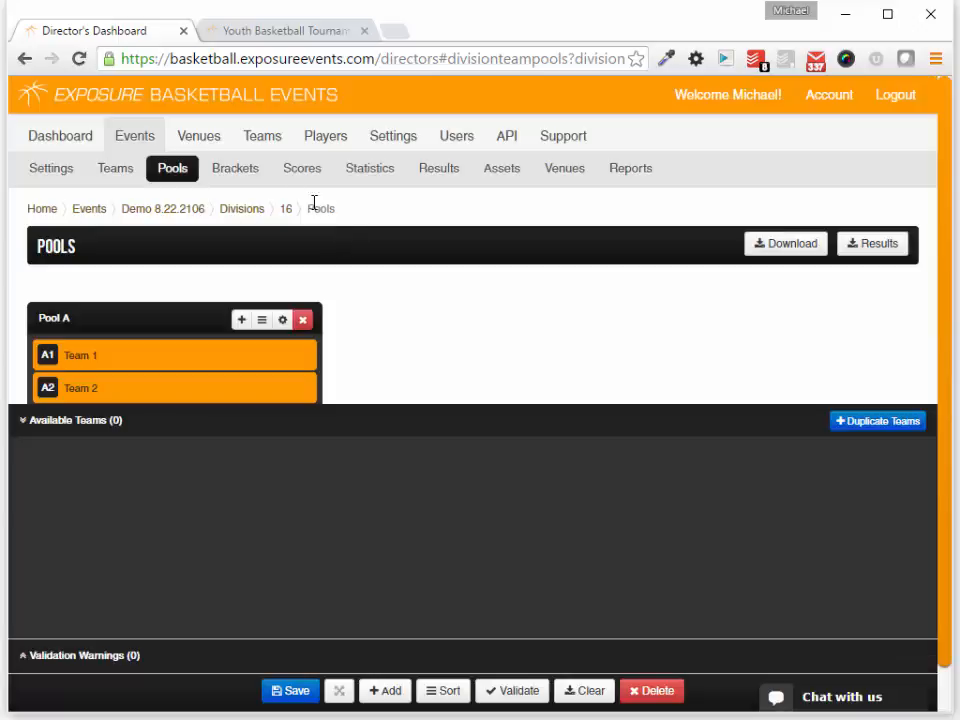
- Start a new bracket named Championship for division 16, populated from Pool Standings (1st in A)
{"action": "left_click", "coordinate": [240, 172]}
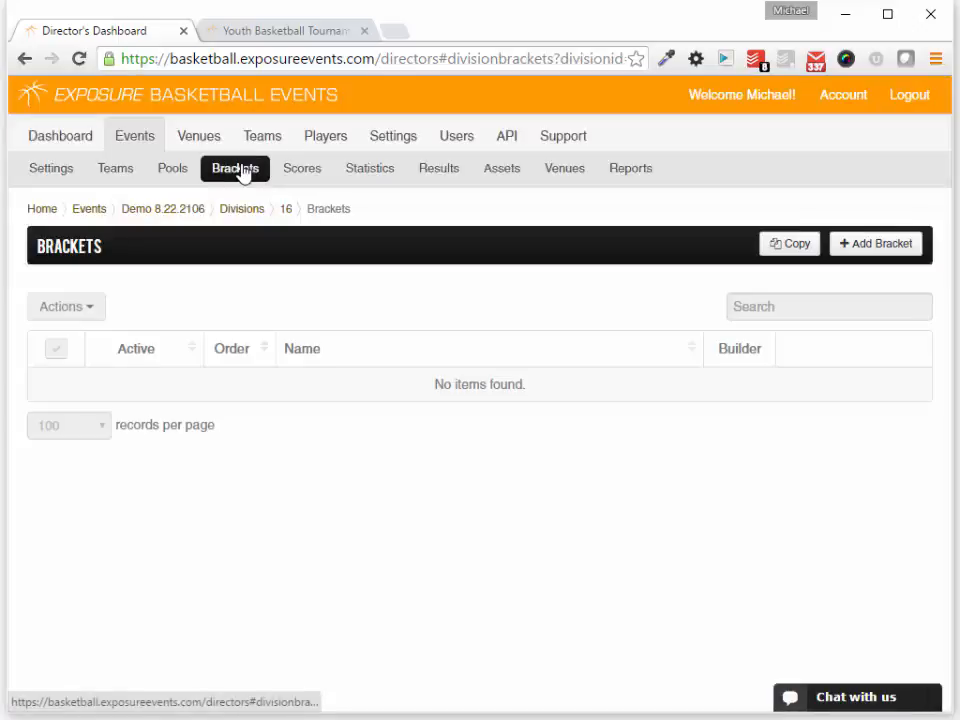
{"action": "left_click", "coordinate": [879, 246]}
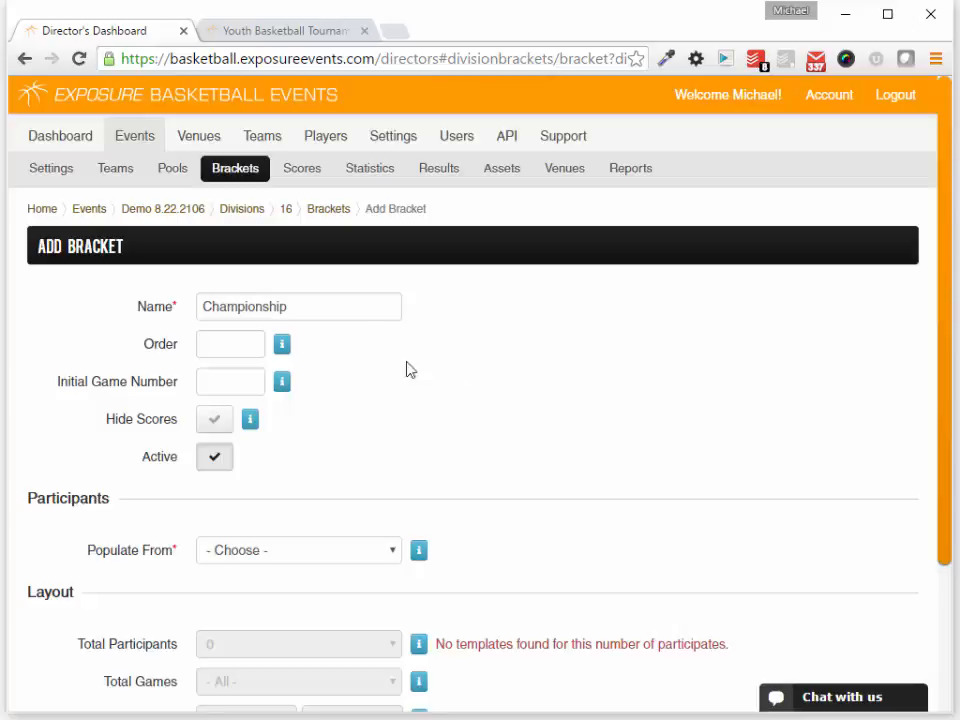
{"action": "double_click", "coordinate": [358, 305]}
{"action": "left_click", "coordinate": [617, 433]}
{"action": "scroll", "coordinate": [533, 448], "scroll_direction": "down", "scroll_amount": 3}
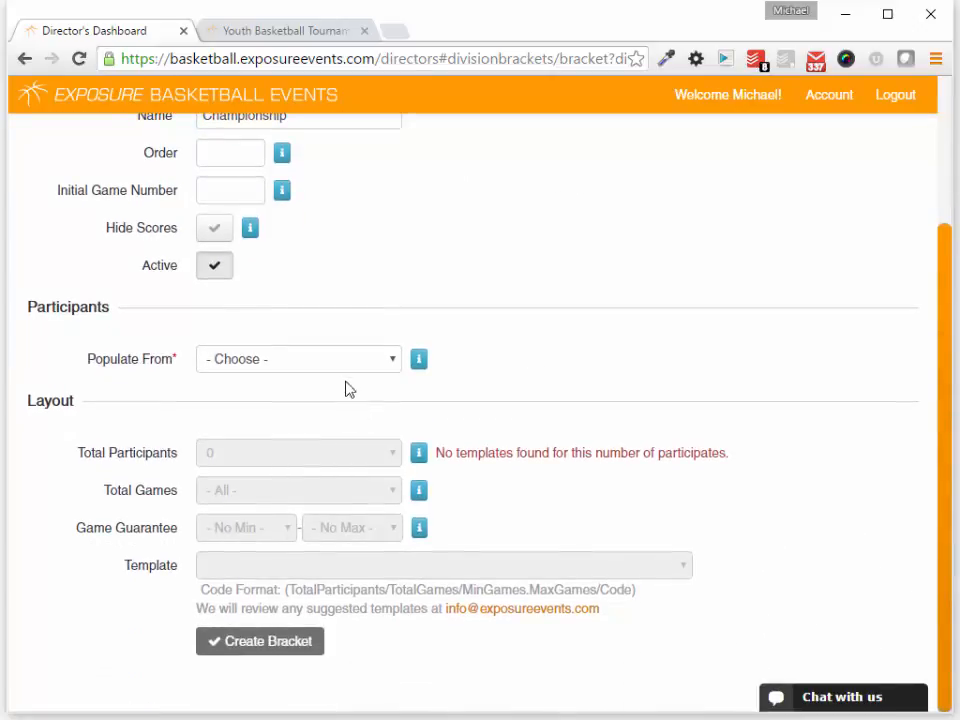
{"action": "left_click", "coordinate": [328, 369]}
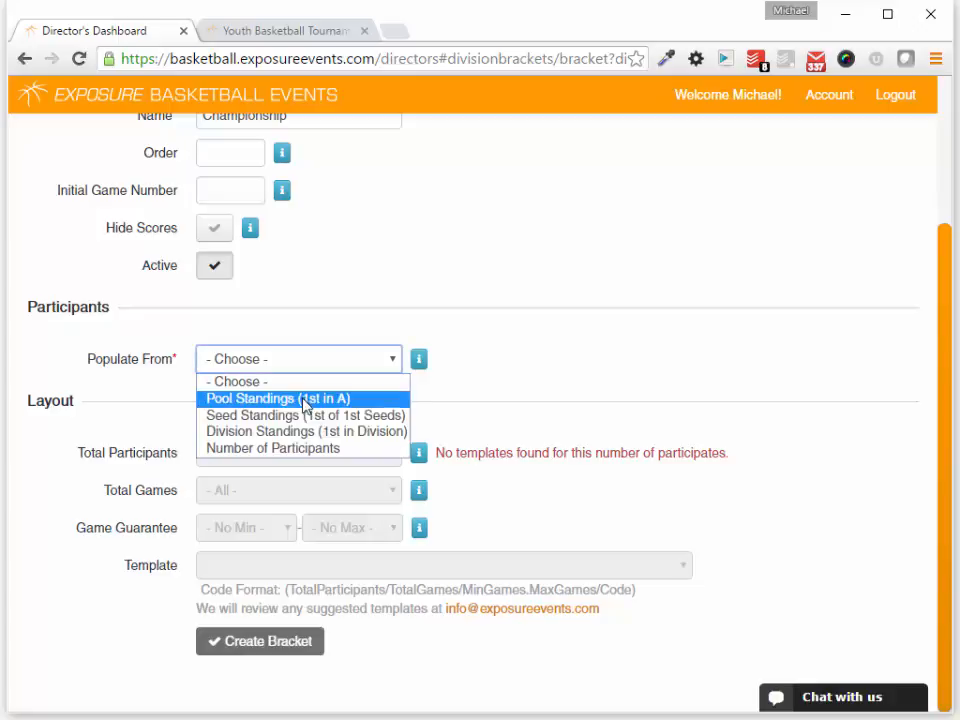
{"action": "left_click", "coordinate": [301, 399]}
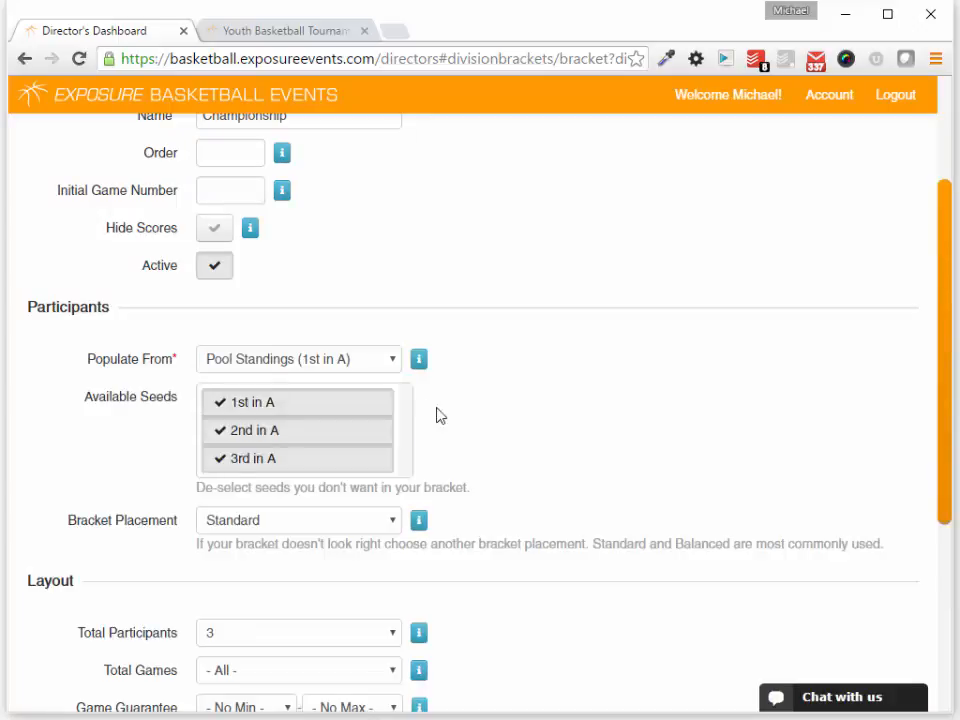
- Try excluding the 3rd in A seed from the bracket and include it again
{"action": "scroll", "coordinate": [440, 430], "scroll_direction": "down", "scroll_amount": 3}
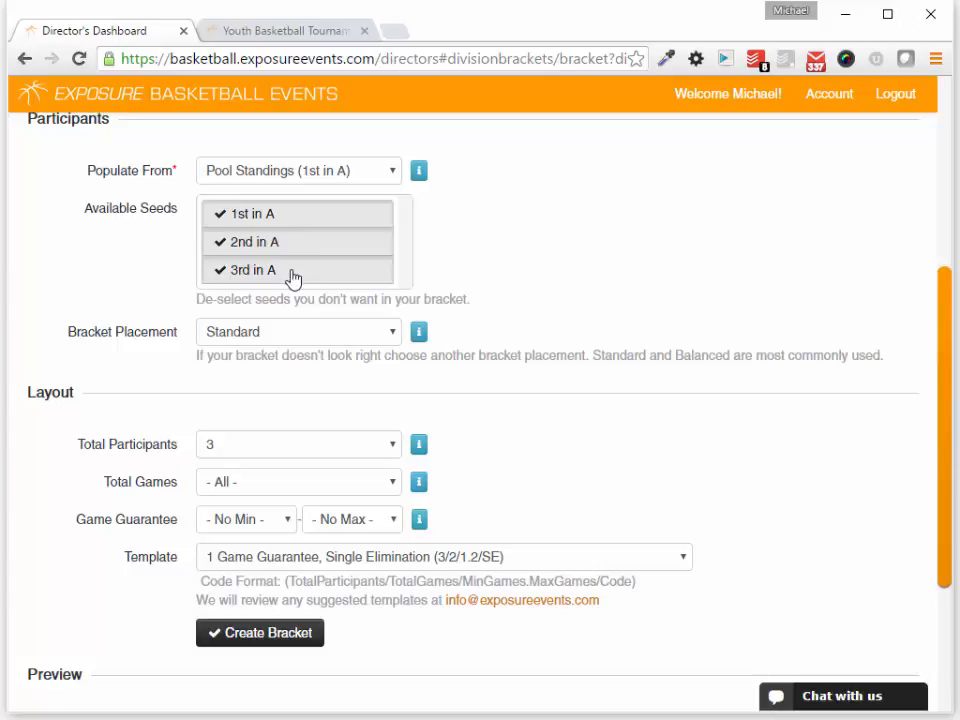
{"action": "left_click", "coordinate": [292, 273]}
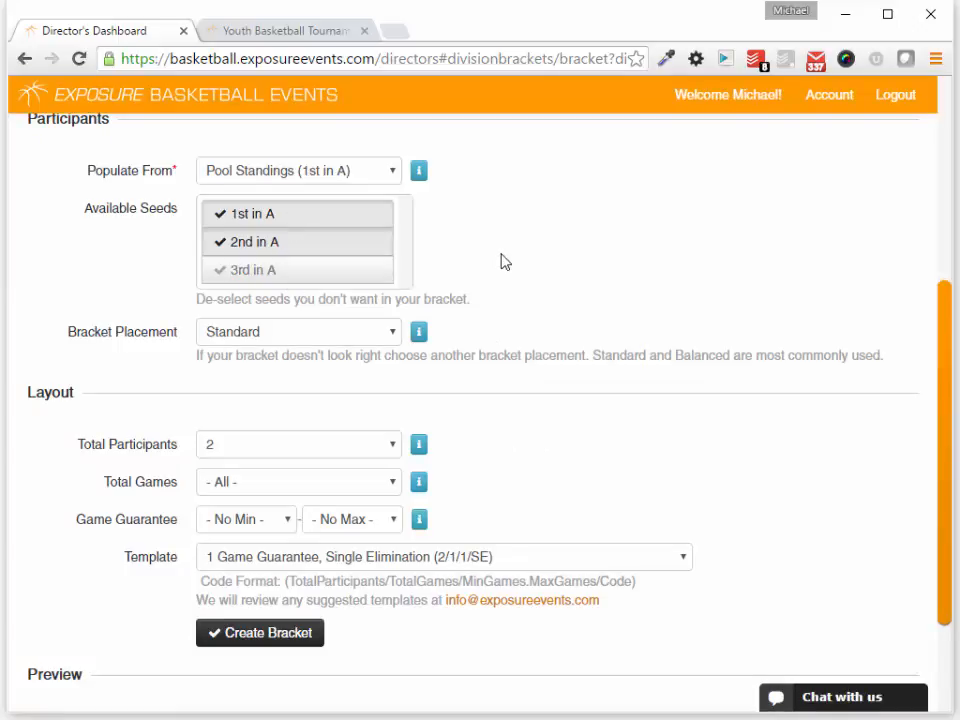
{"action": "left_click", "coordinate": [362, 278]}
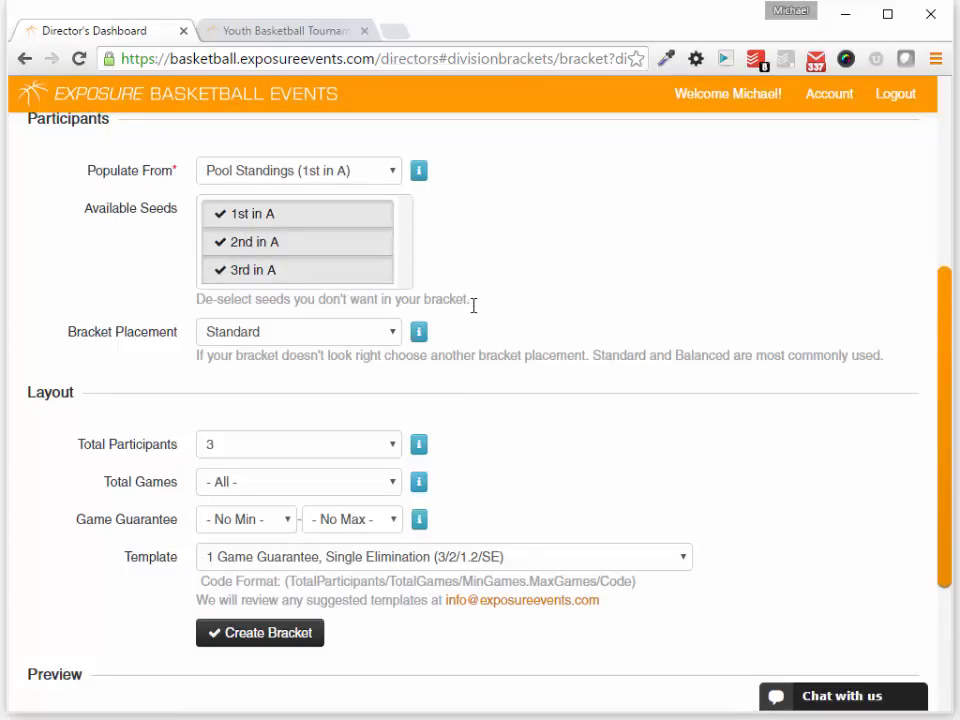
{"action": "left_click", "coordinate": [308, 338]}
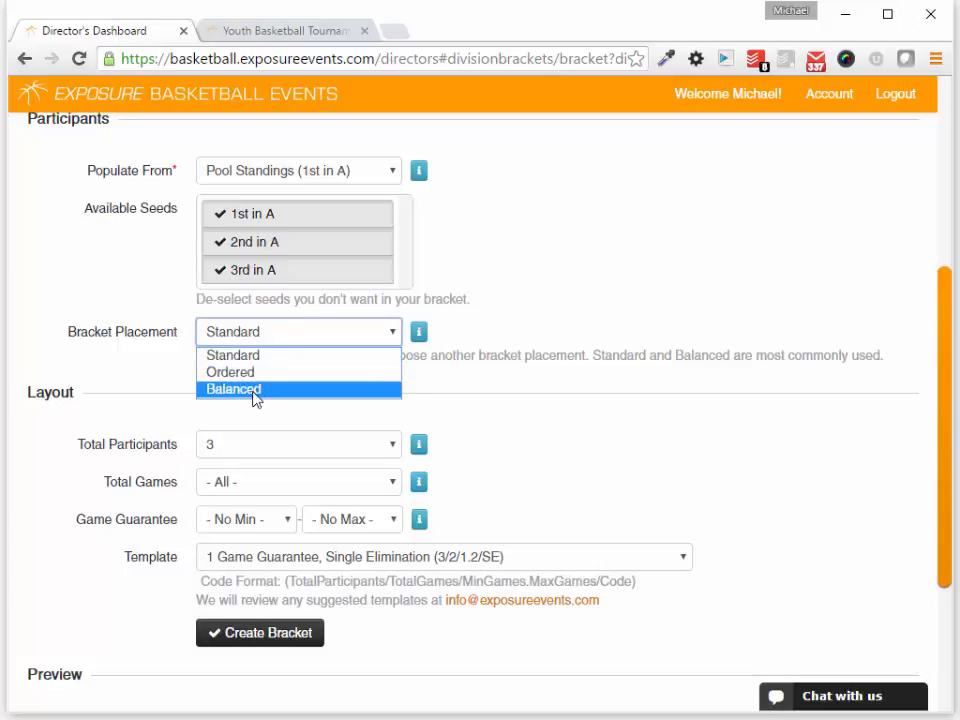
{"action": "left_click", "coordinate": [408, 374]}
{"action": "left_click", "coordinate": [232, 455]}
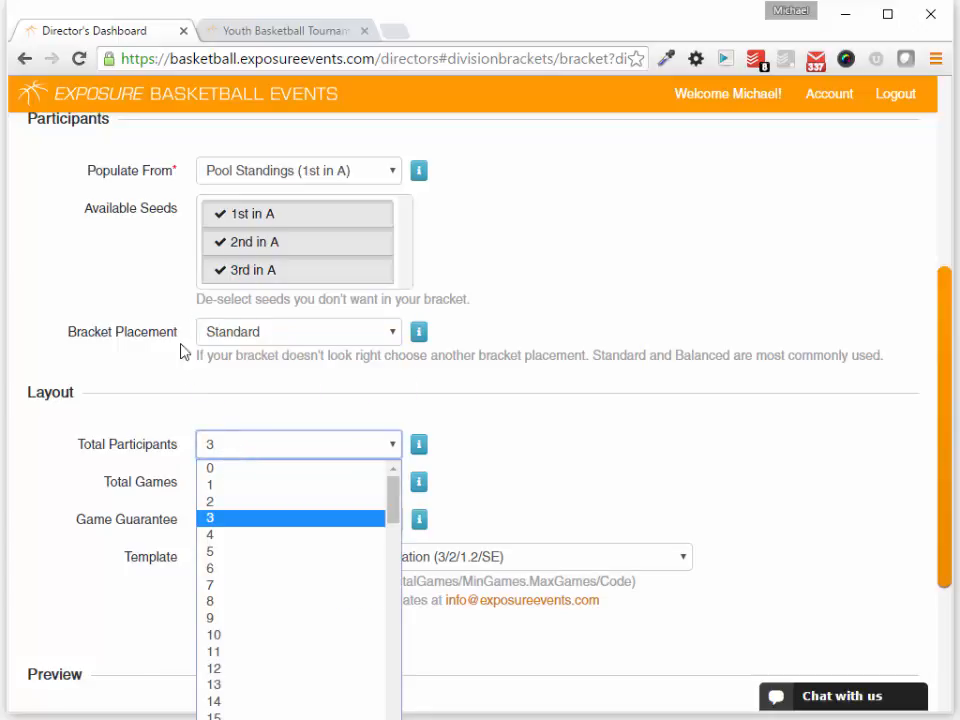
{"action": "left_click", "coordinate": [512, 474]}
{"action": "scroll", "coordinate": [510, 476], "scroll_direction": "down", "scroll_amount": 1}
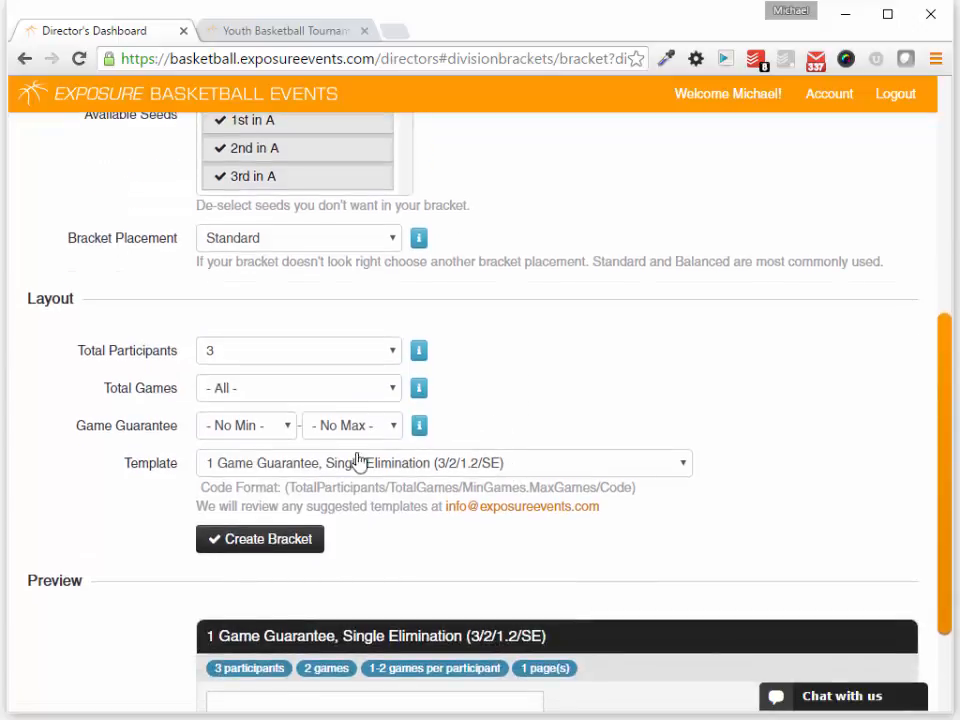
- Create the Championship bracket with the 1 Game Guarantee, Single Elimination (3/2/1.2/SE) template
{"action": "left_click", "coordinate": [300, 466]}
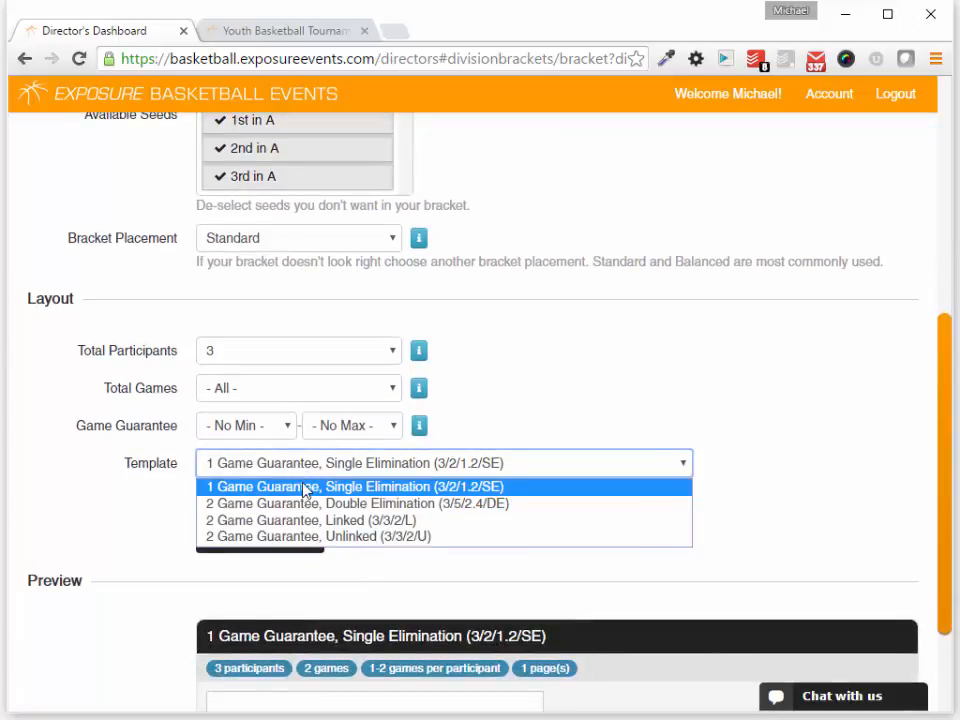
{"action": "left_click", "coordinate": [303, 488]}
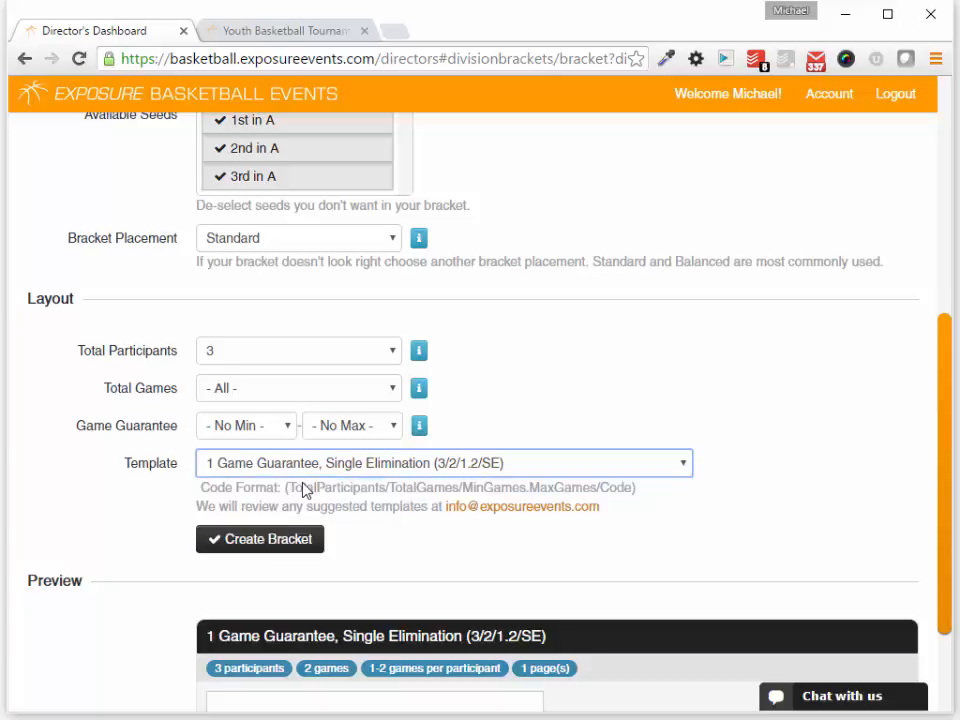
{"action": "left_click", "coordinate": [527, 464]}
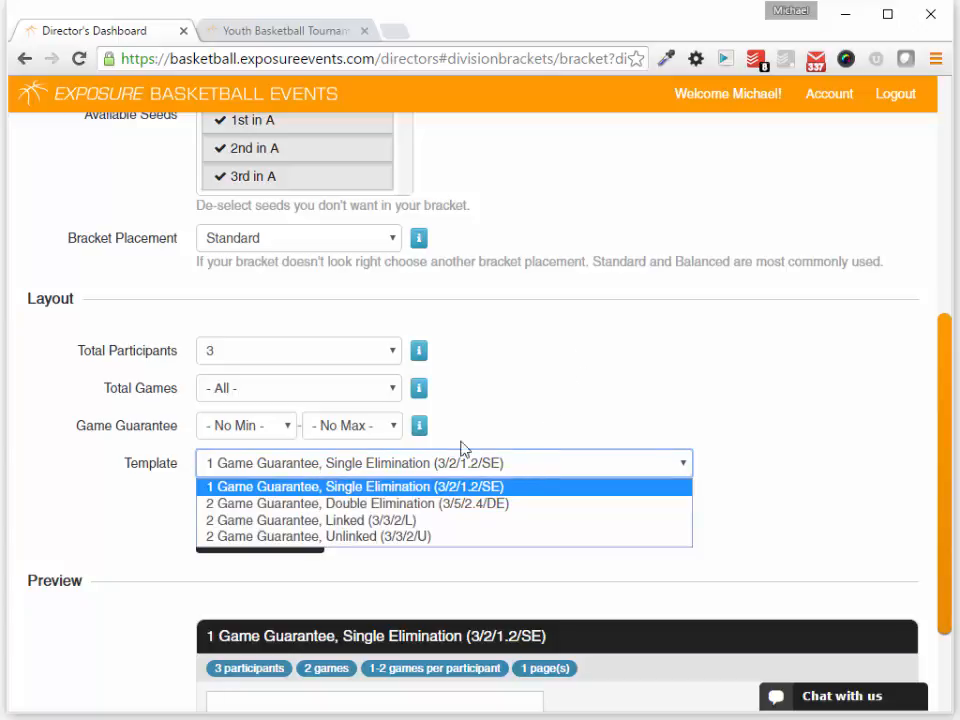
{"action": "left_click", "coordinate": [611, 371]}
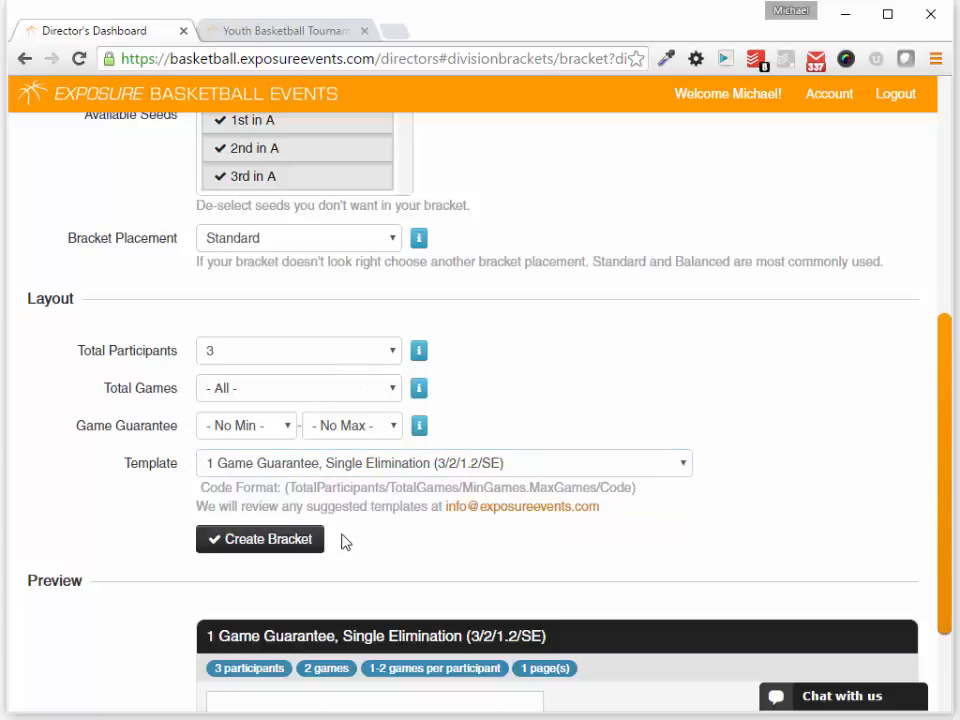
{"action": "scroll", "coordinate": [300, 547], "scroll_direction": "down", "scroll_amount": 2}
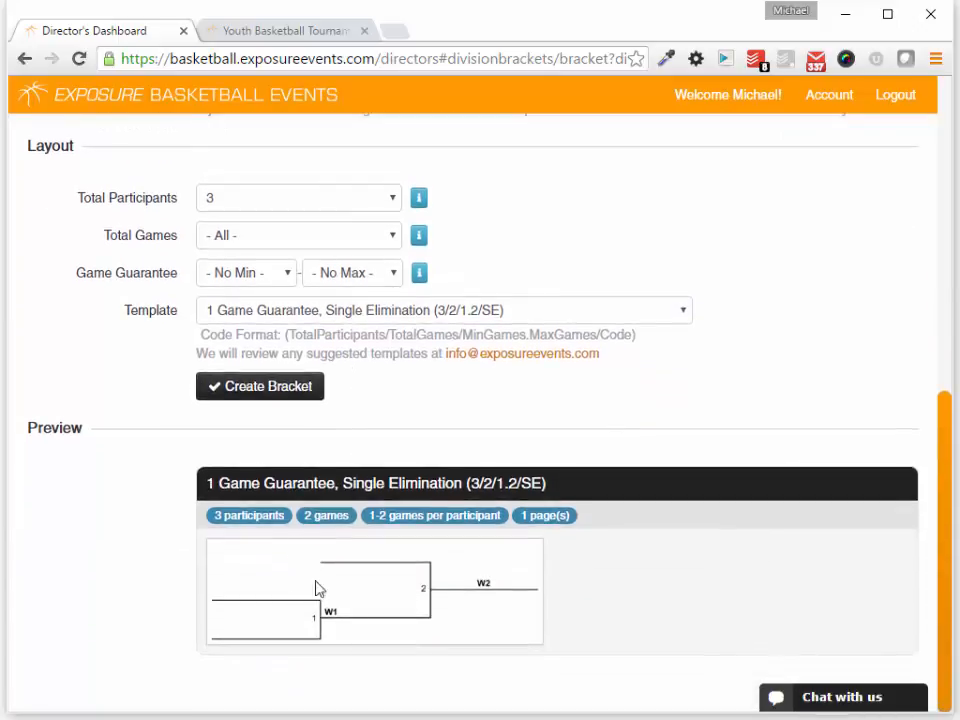
{"action": "left_click", "coordinate": [268, 392]}
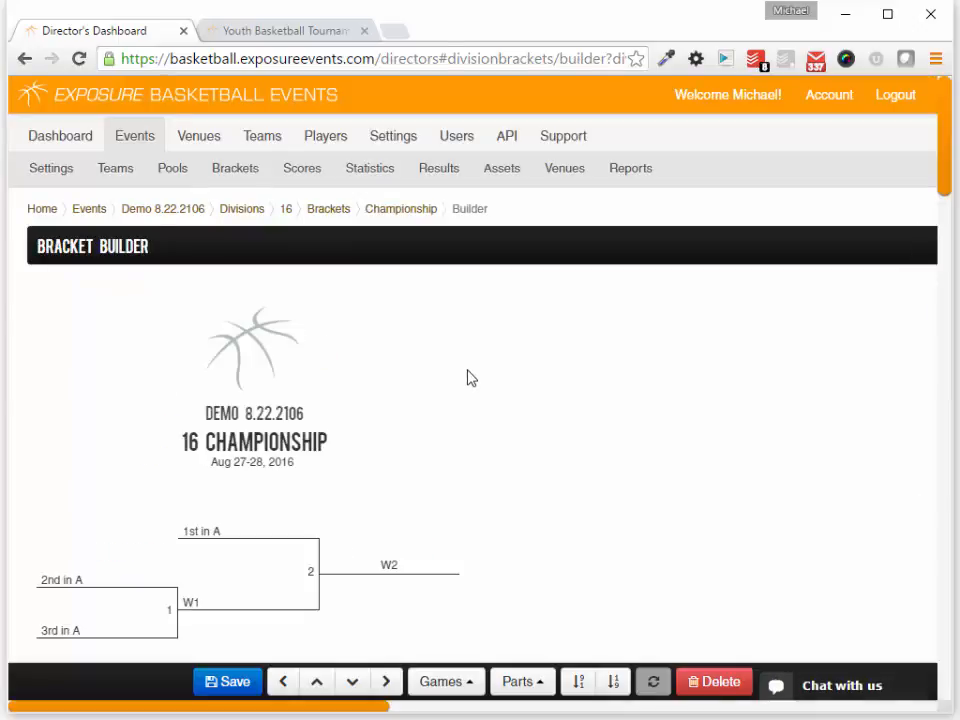
{"action": "scroll", "coordinate": [465, 514], "scroll_direction": "down", "scroll_amount": 2}
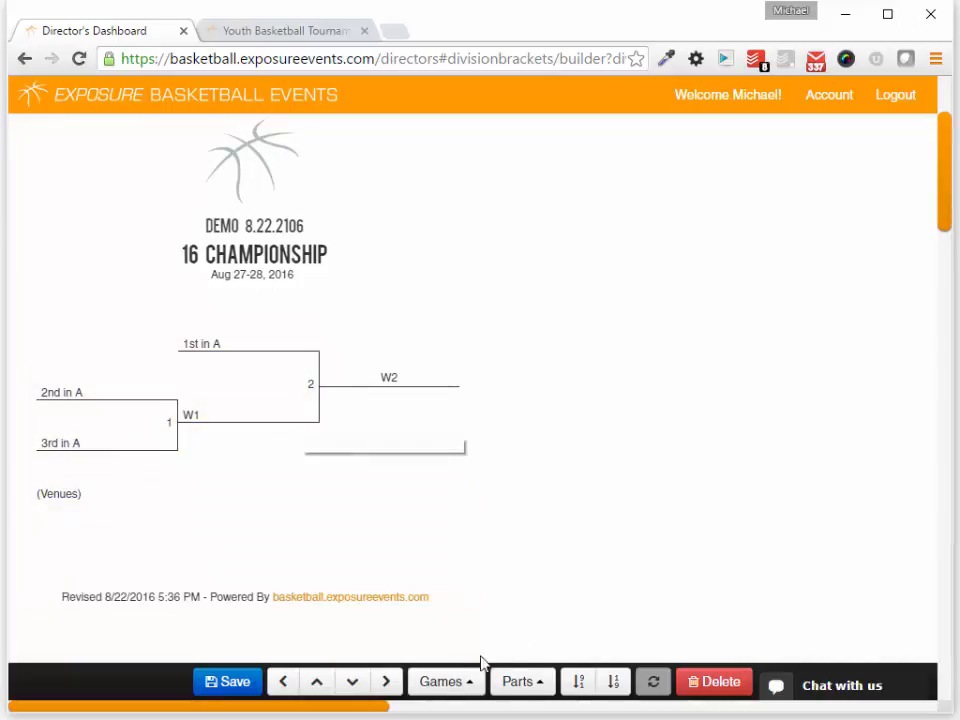
{"action": "left_click", "coordinate": [447, 681]}
{"action": "left_click", "coordinate": [690, 608]}
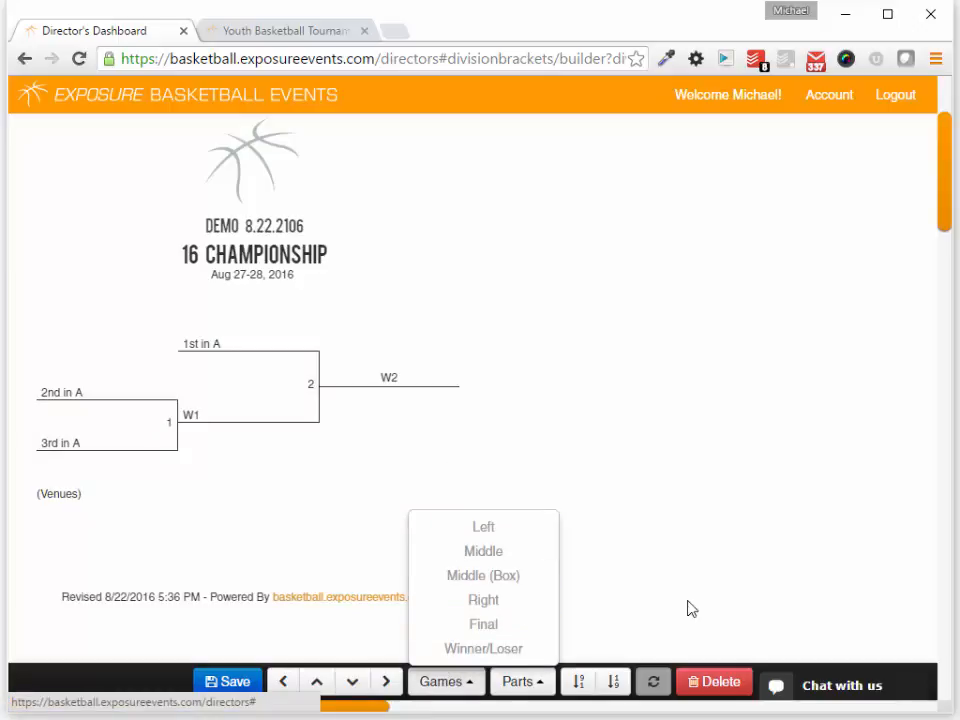
{"action": "left_click", "coordinate": [525, 684]}
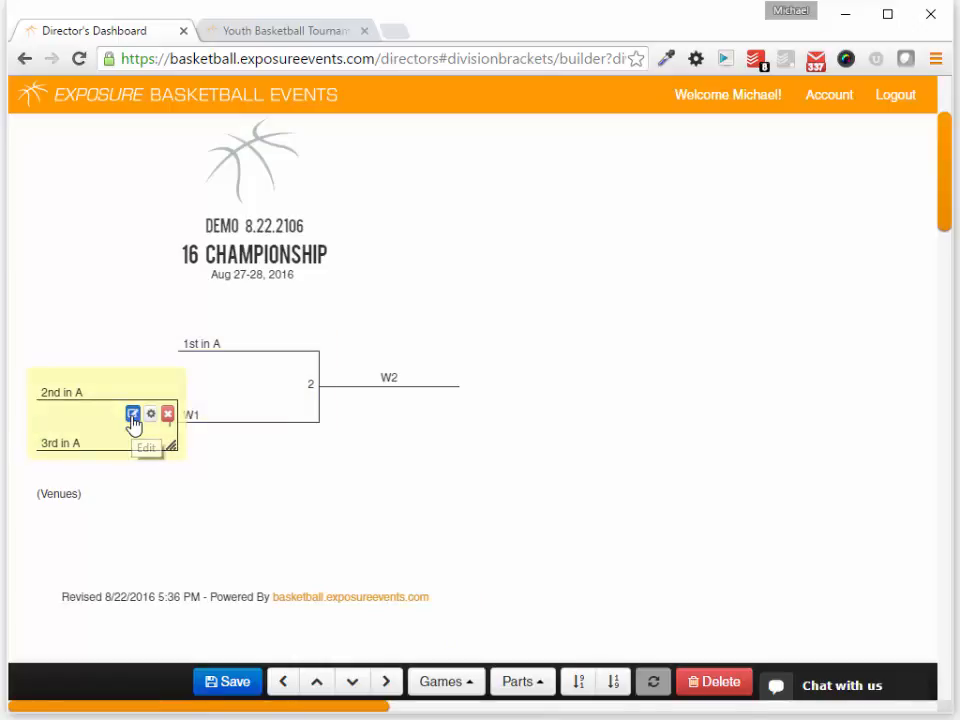
- Try Team and Bracket as the source type for game 1's 2nd in A slot, and cancel the edit
{"action": "left_click", "coordinate": [133, 416]}
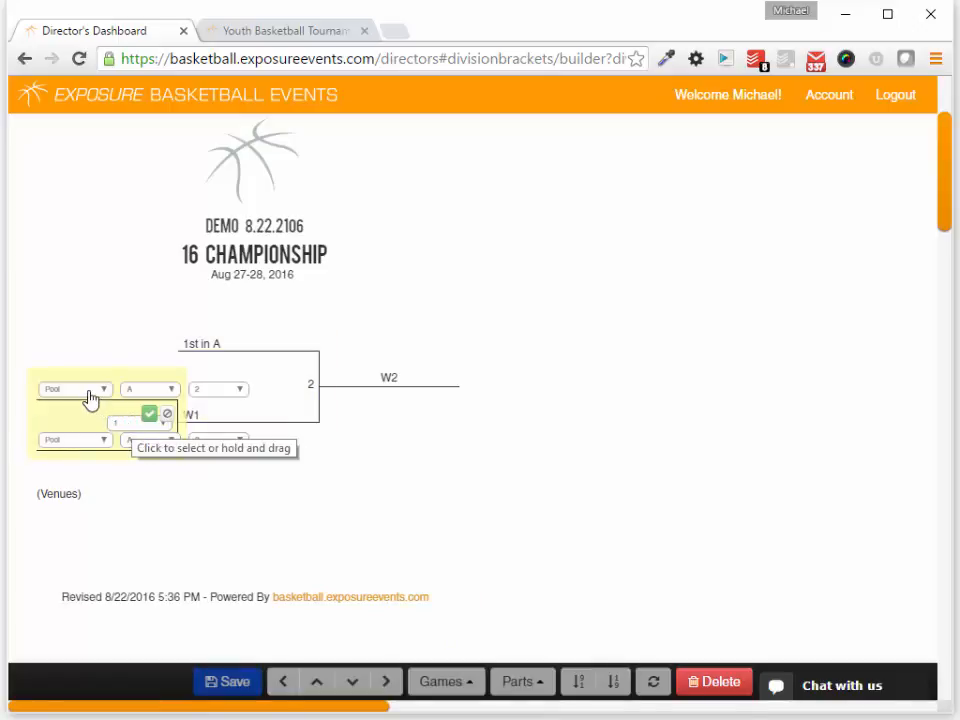
{"action": "left_click", "coordinate": [90, 398]}
{"action": "left_click", "coordinate": [84, 412]}
{"action": "left_click", "coordinate": [145, 392]}
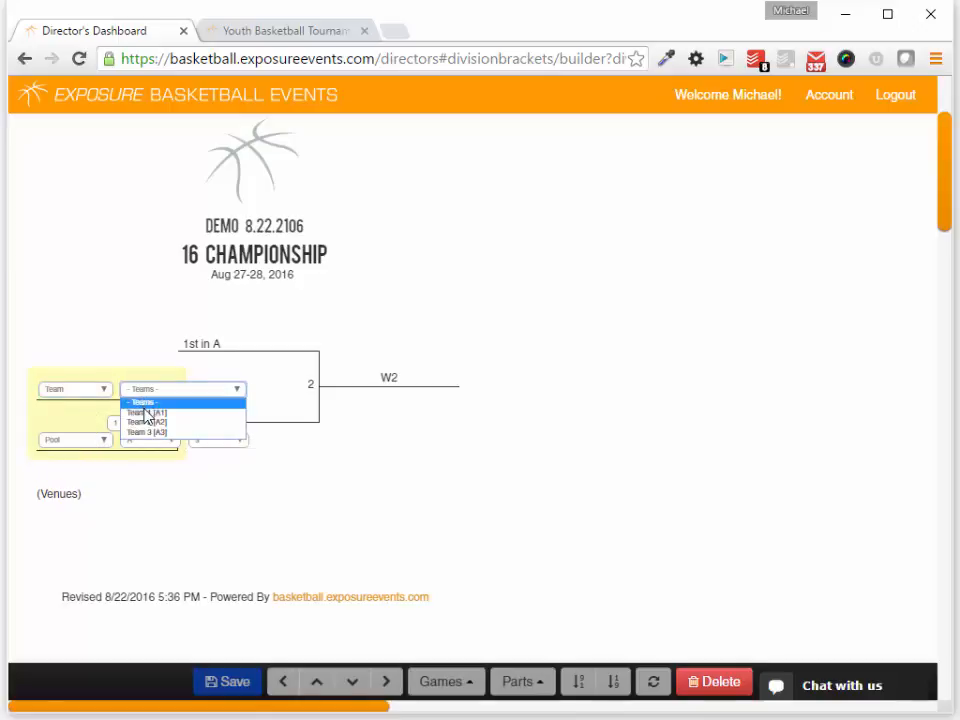
{"action": "left_click", "coordinate": [90, 396]}
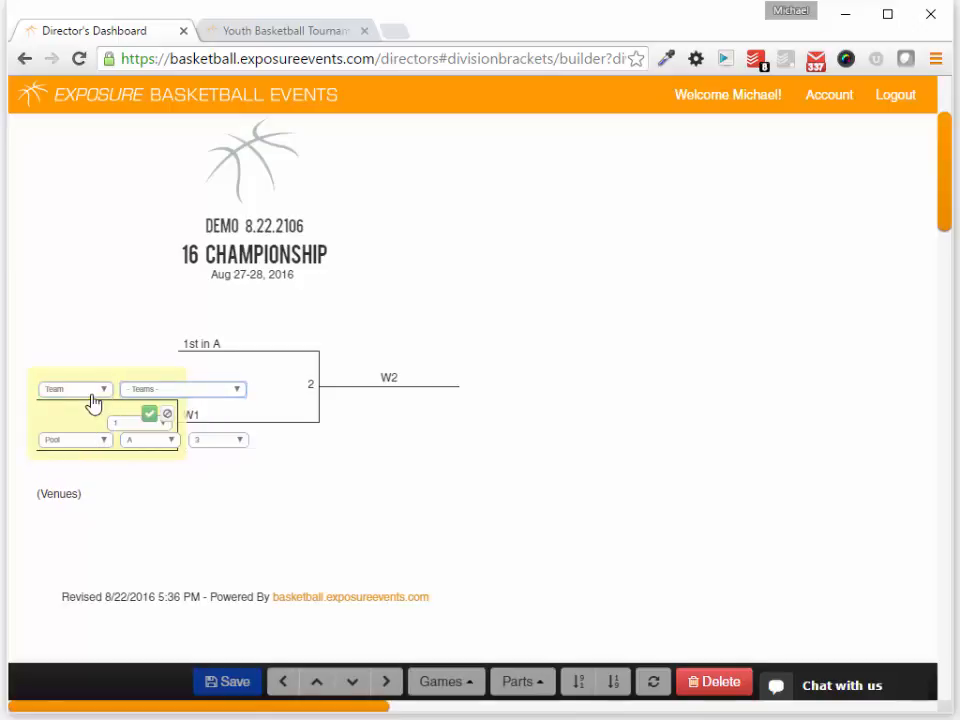
{"action": "left_click", "coordinate": [93, 400]}
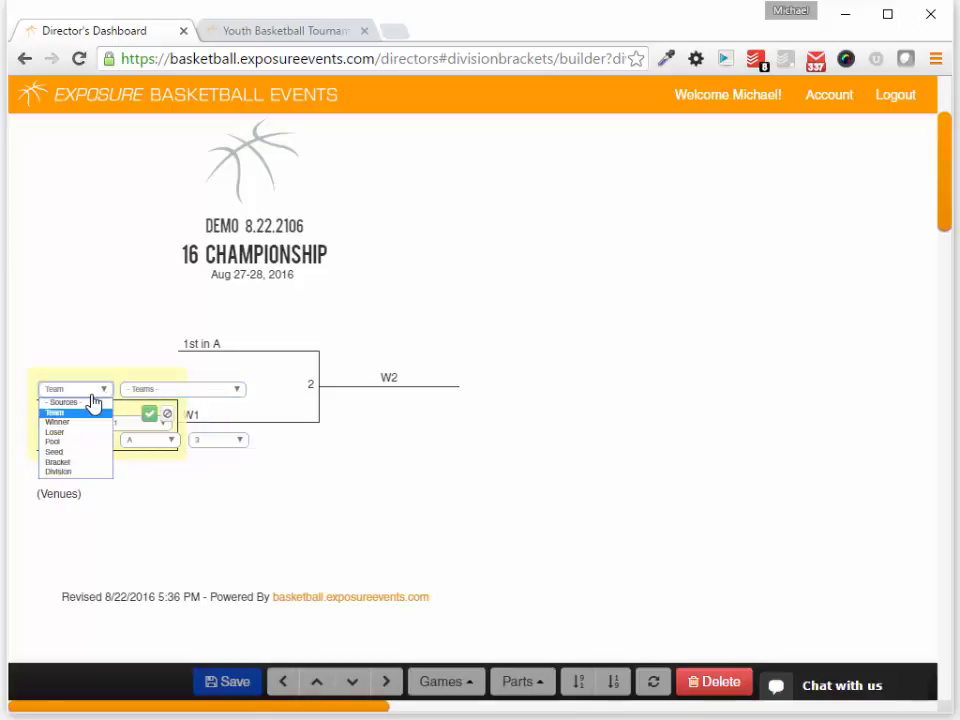
{"action": "left_click", "coordinate": [88, 462]}
{"action": "left_click", "coordinate": [165, 390]}
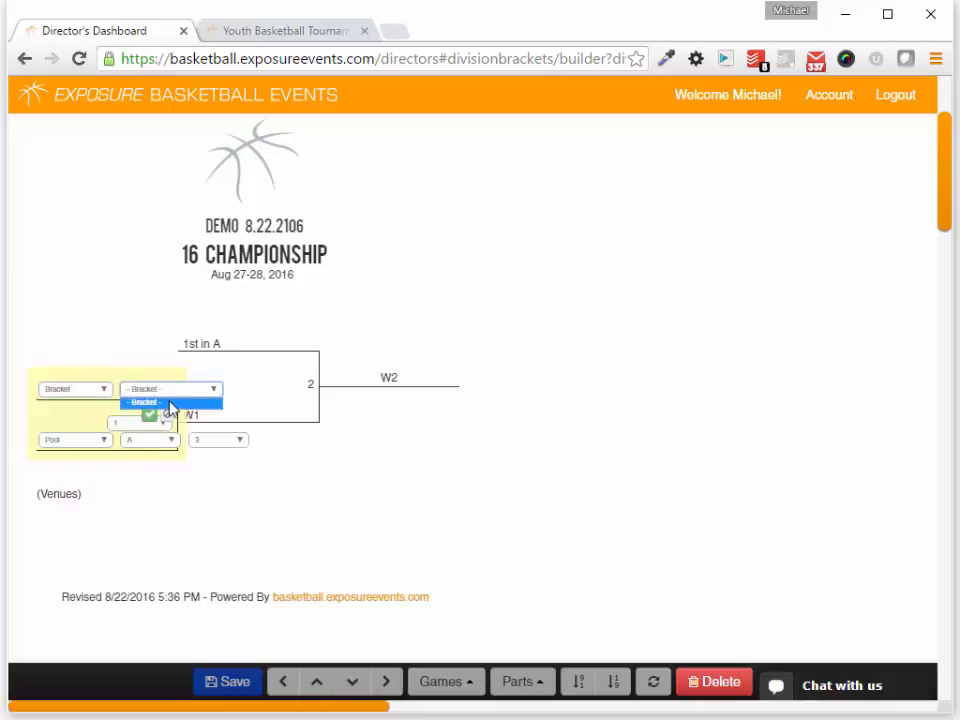
{"action": "left_click", "coordinate": [88, 398]}
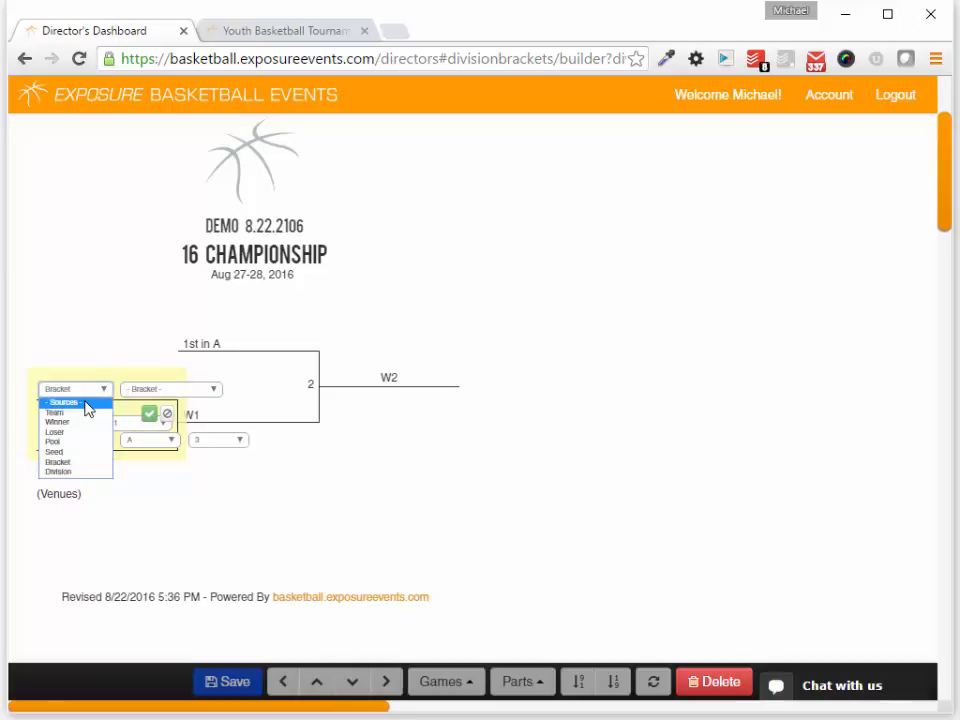
{"action": "left_click", "coordinate": [65, 402]}
{"action": "left_click", "coordinate": [167, 415]}
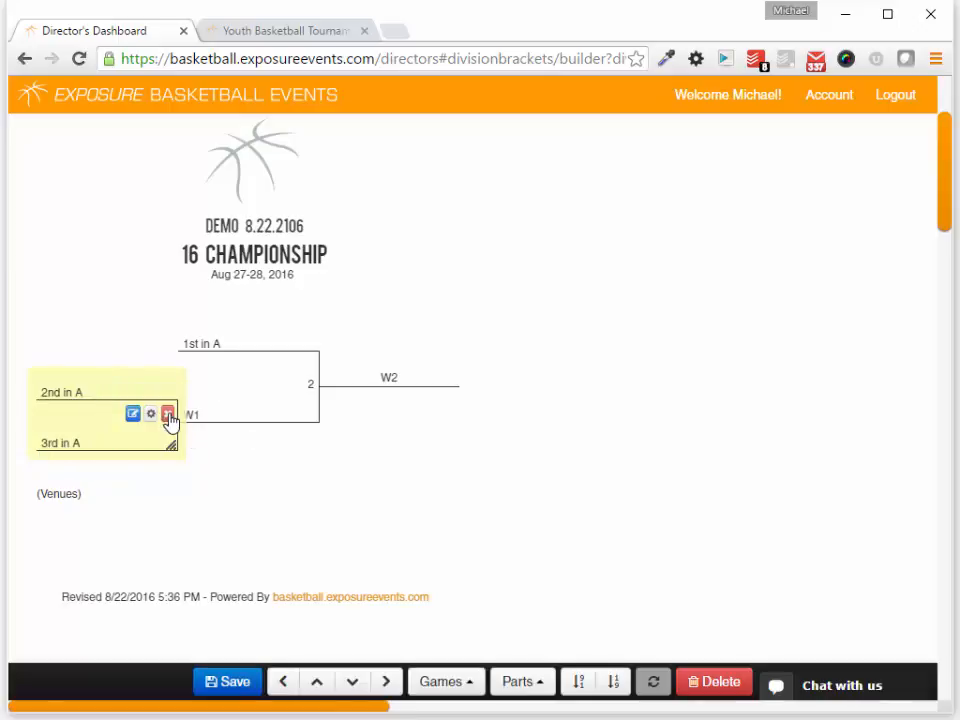
- Save the Championship bracket, and add a team named Team 1 to division 17
{"action": "left_click", "coordinate": [231, 681]}
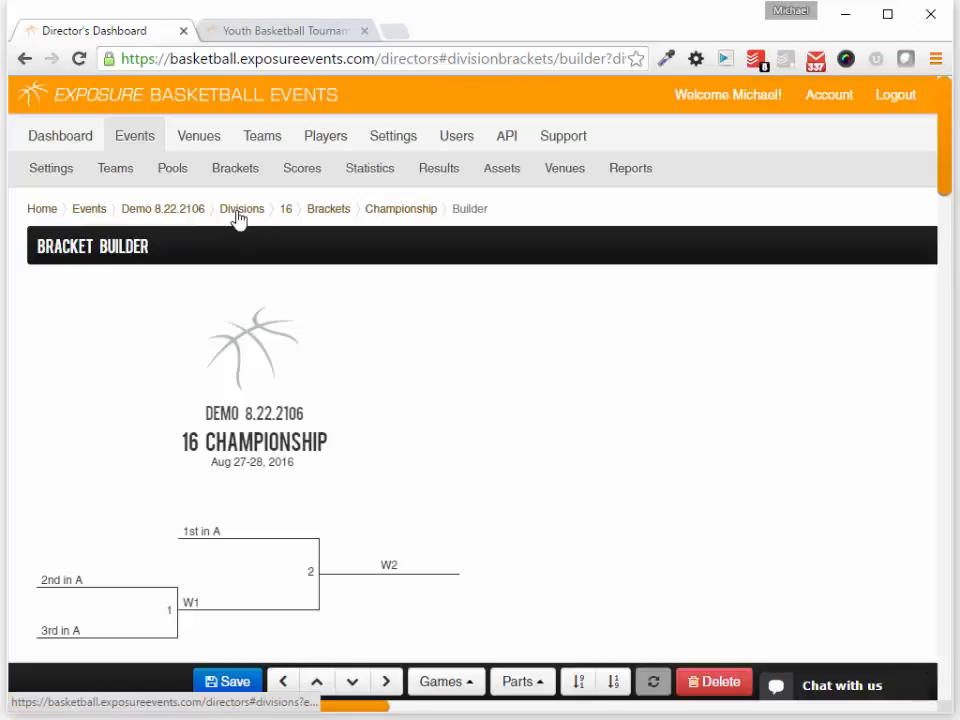
{"action": "left_click", "coordinate": [238, 214]}
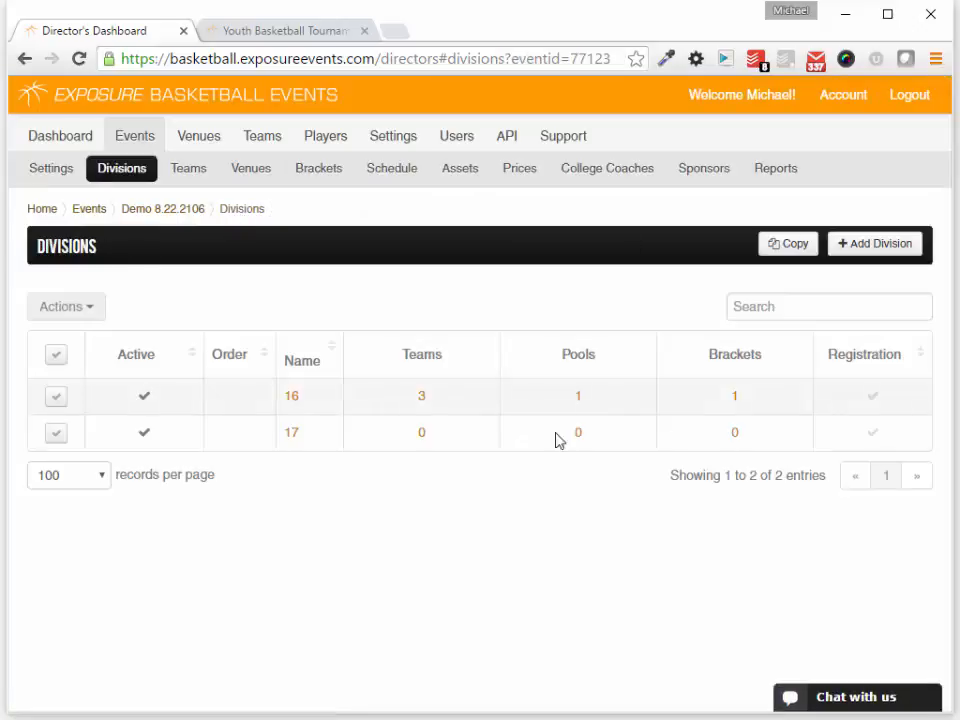
{"action": "left_click", "coordinate": [422, 434]}
{"action": "left_click", "coordinate": [880, 249]}
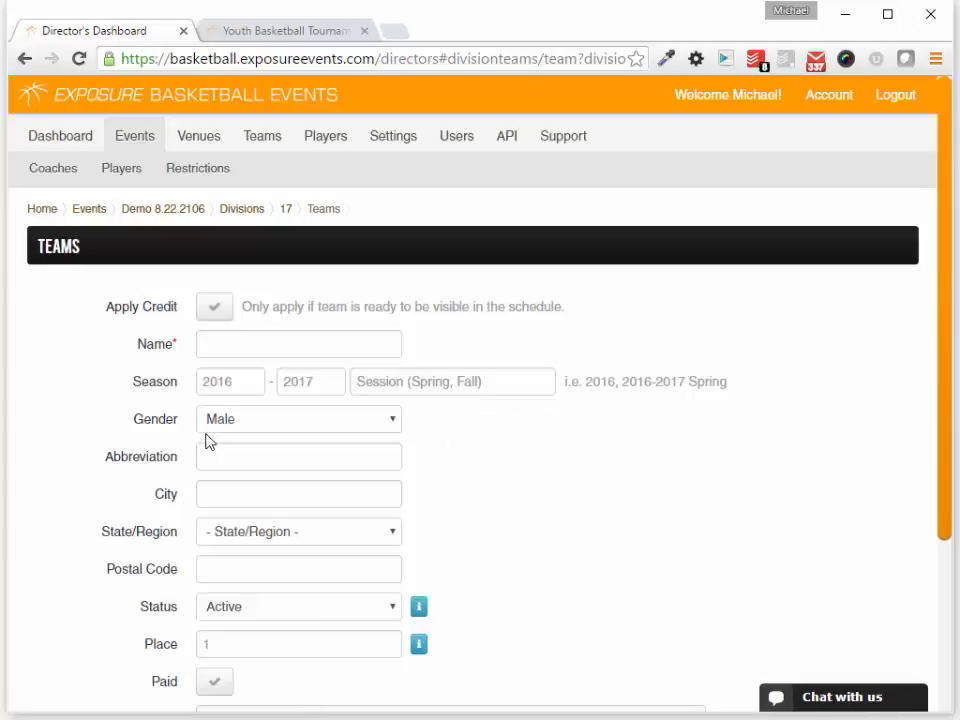
{"action": "left_click", "coordinate": [253, 349]}
{"action": "type", "text": "Team 1"}
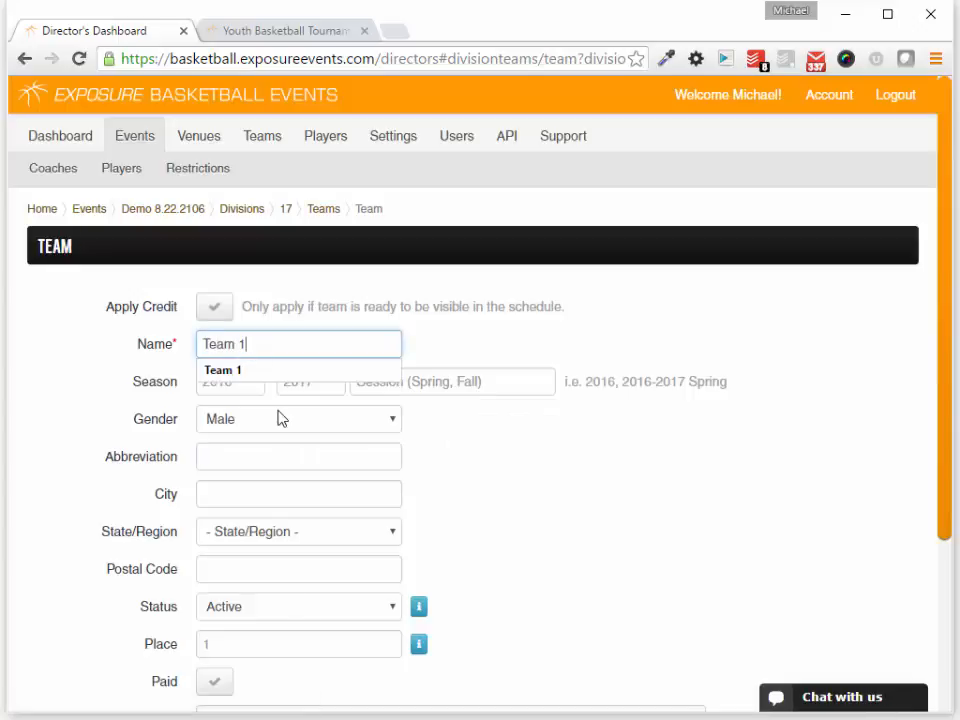
{"action": "scroll", "coordinate": [662, 476], "scroll_direction": "down", "scroll_amount": 3}
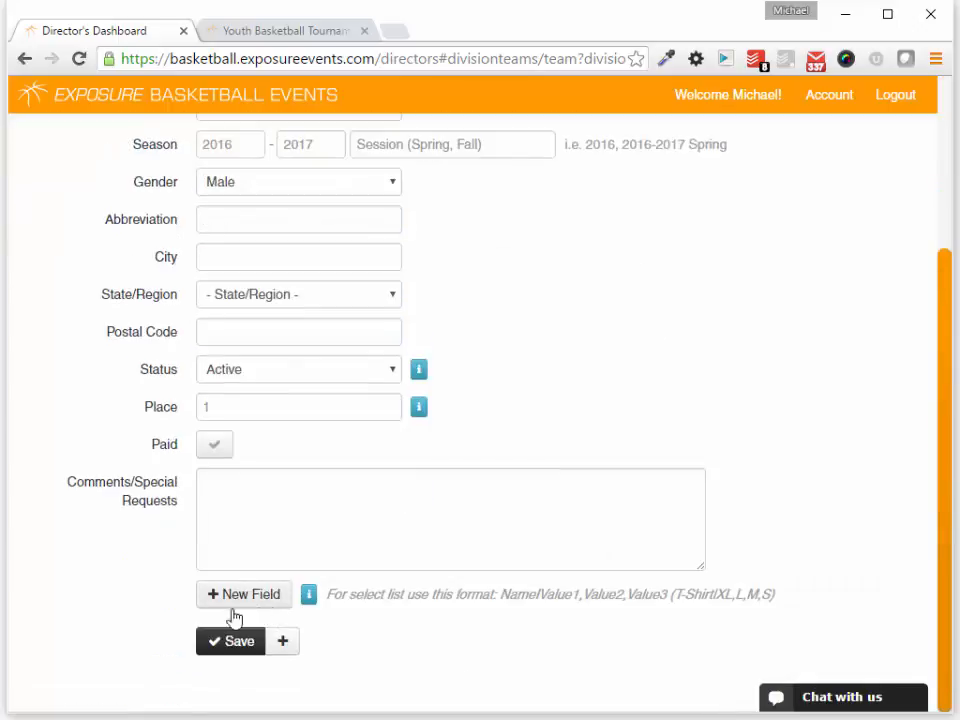
{"action": "left_click", "coordinate": [234, 637]}
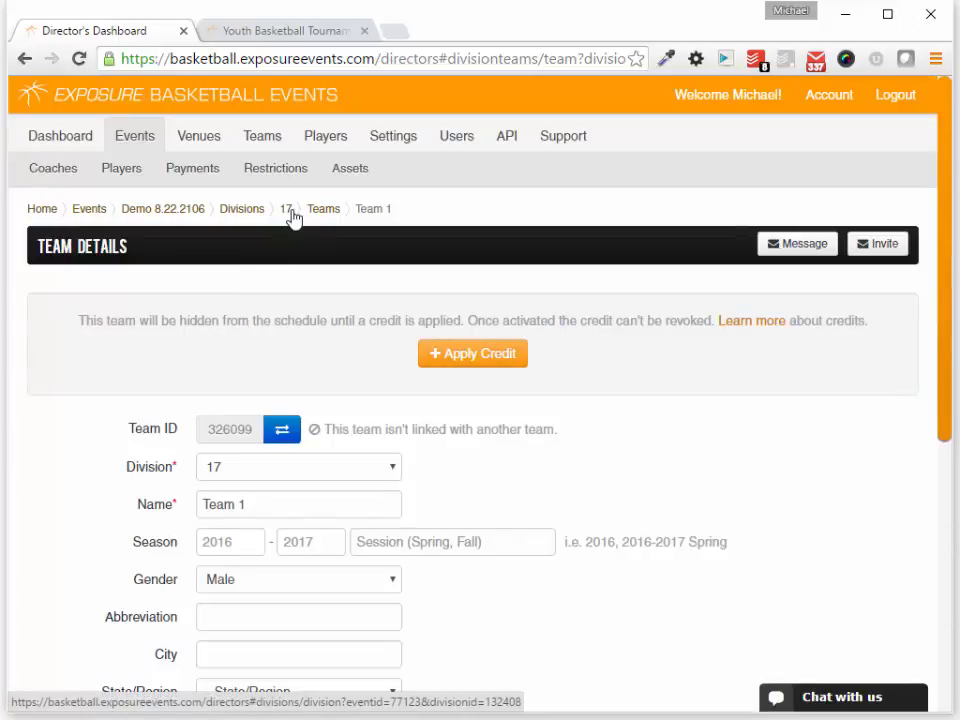
- Create a pool for division 17 with 3 teams and a pool size of 3, placing Team 1 in slot A1 and saving
{"action": "left_click", "coordinate": [288, 210]}
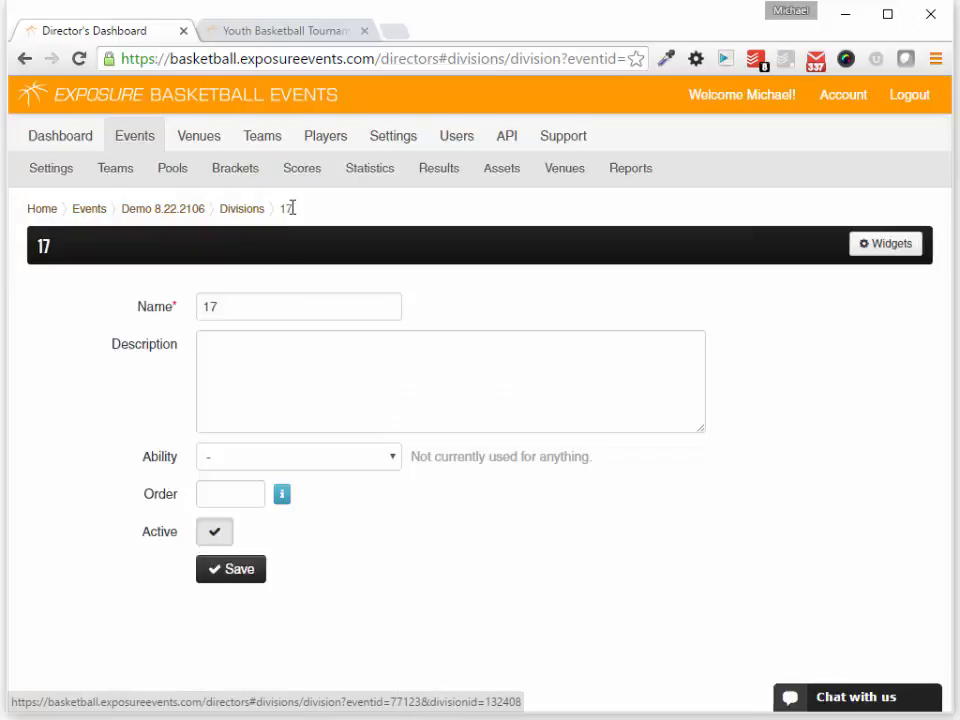
{"action": "left_click", "coordinate": [178, 170]}
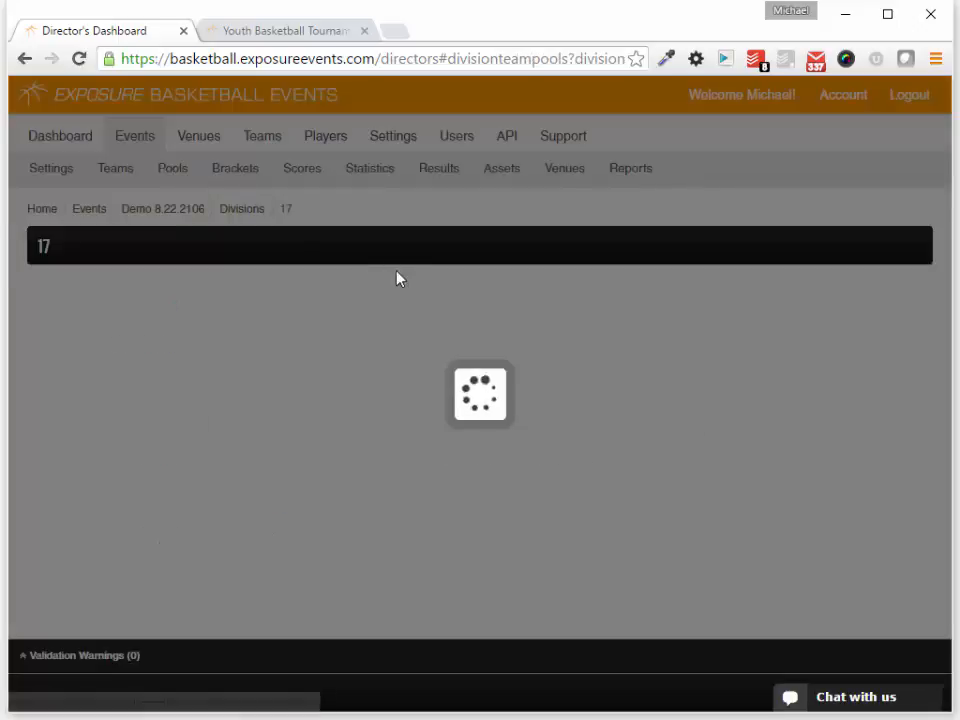
{"action": "left_click", "coordinate": [570, 305]}
{"action": "left_click", "coordinate": [401, 302]}
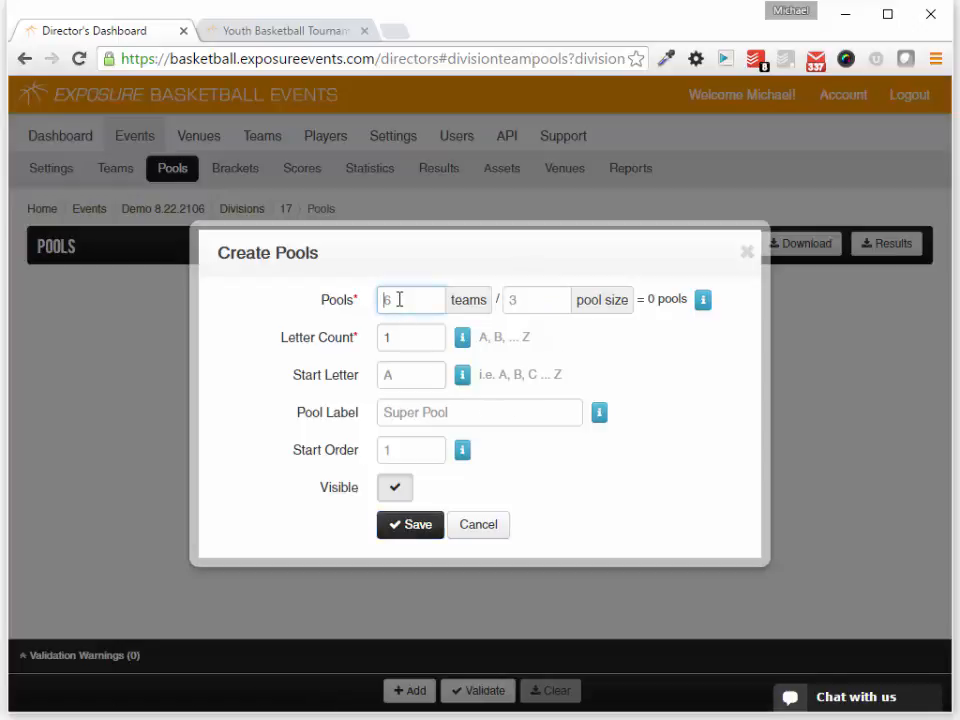
{"action": "type", "text": "3"}
{"action": "left_click", "coordinate": [546, 304]}
{"action": "type", "text": "3"}
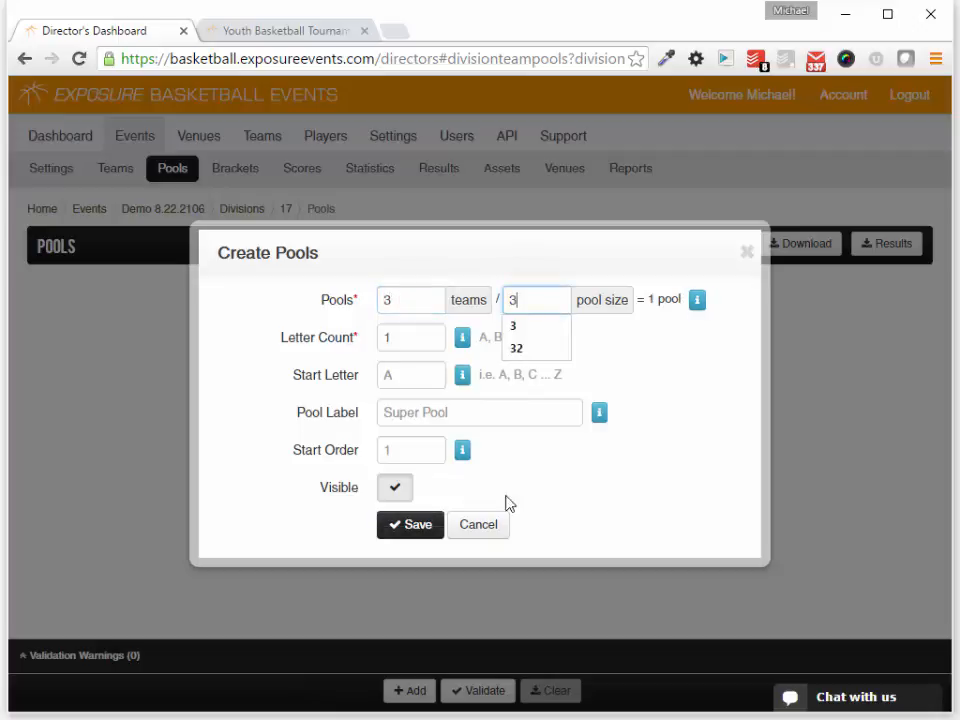
{"action": "left_click", "coordinate": [422, 527]}
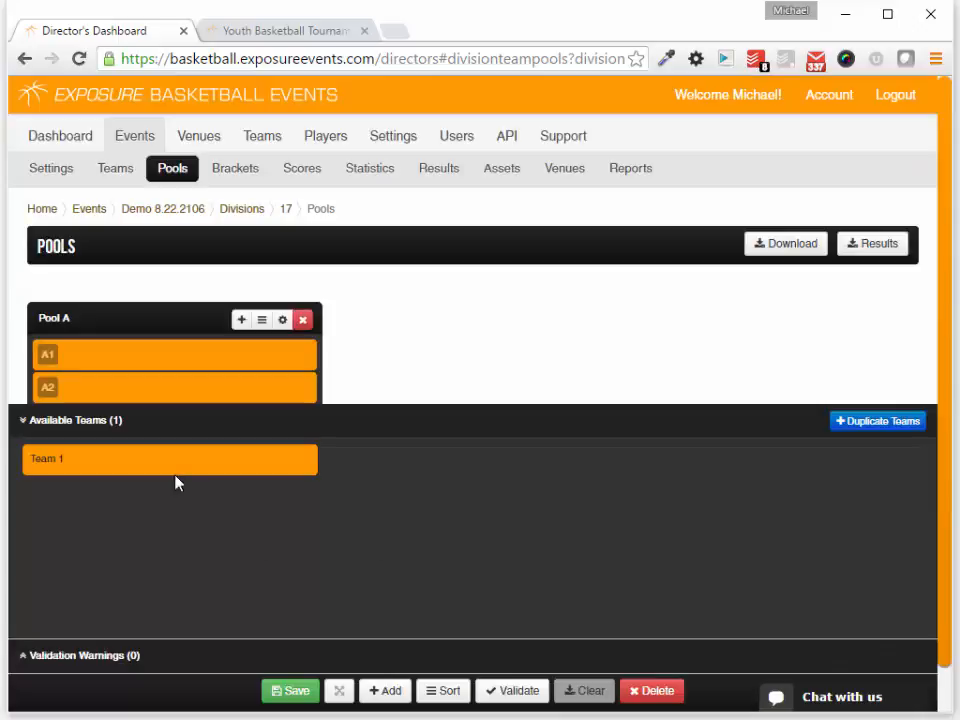
{"action": "left_click_drag", "start_coordinate": [175, 482], "coordinate": [206, 431]}
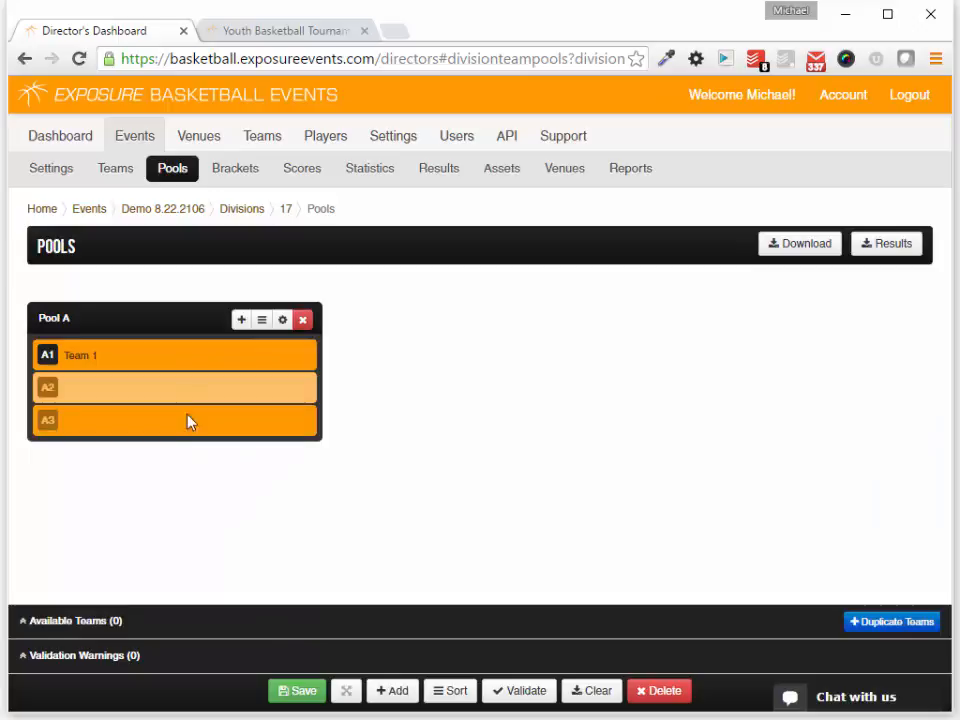
{"action": "left_click", "coordinate": [296, 689]}
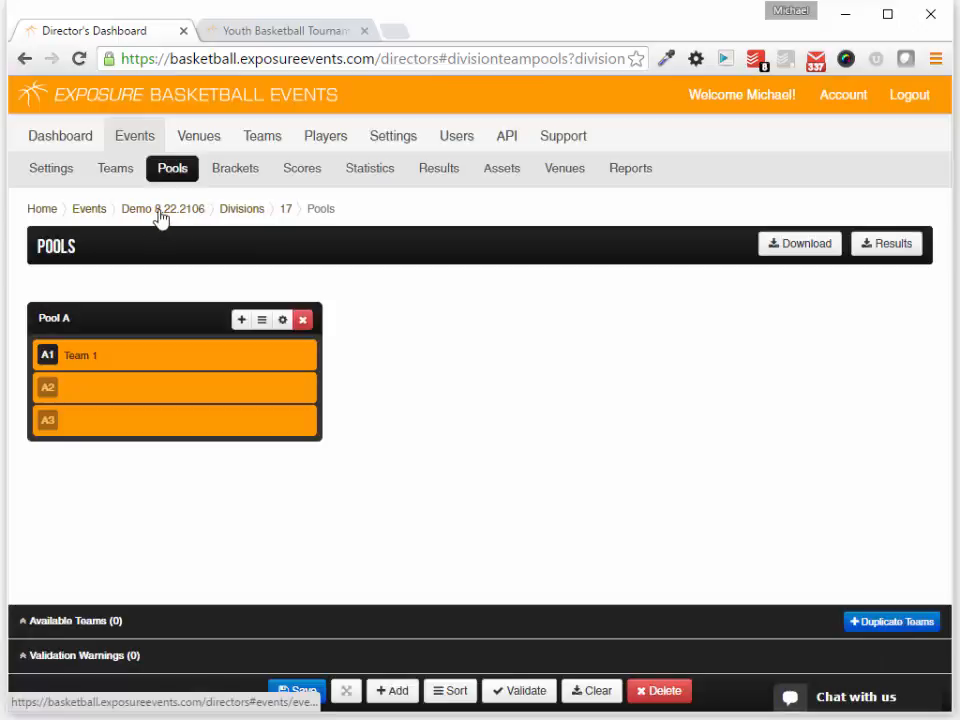
- Check the event's schedule grid, and examine Ballard High School's details and courts in a separate view of the venues list
{"action": "left_click", "coordinate": [160, 212]}
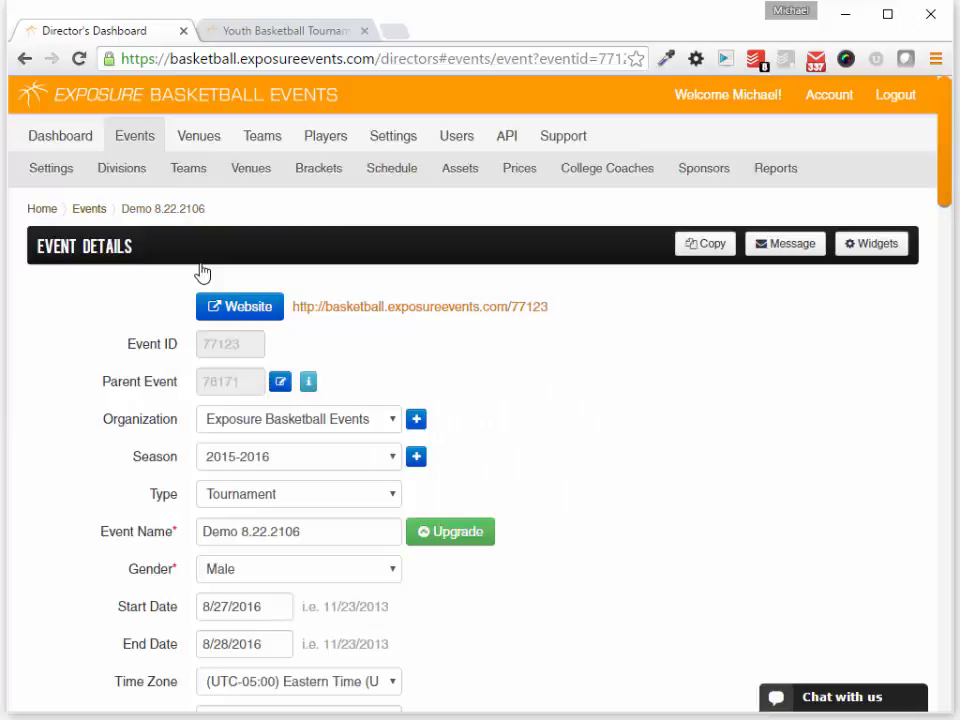
{"action": "left_click", "coordinate": [401, 186]}
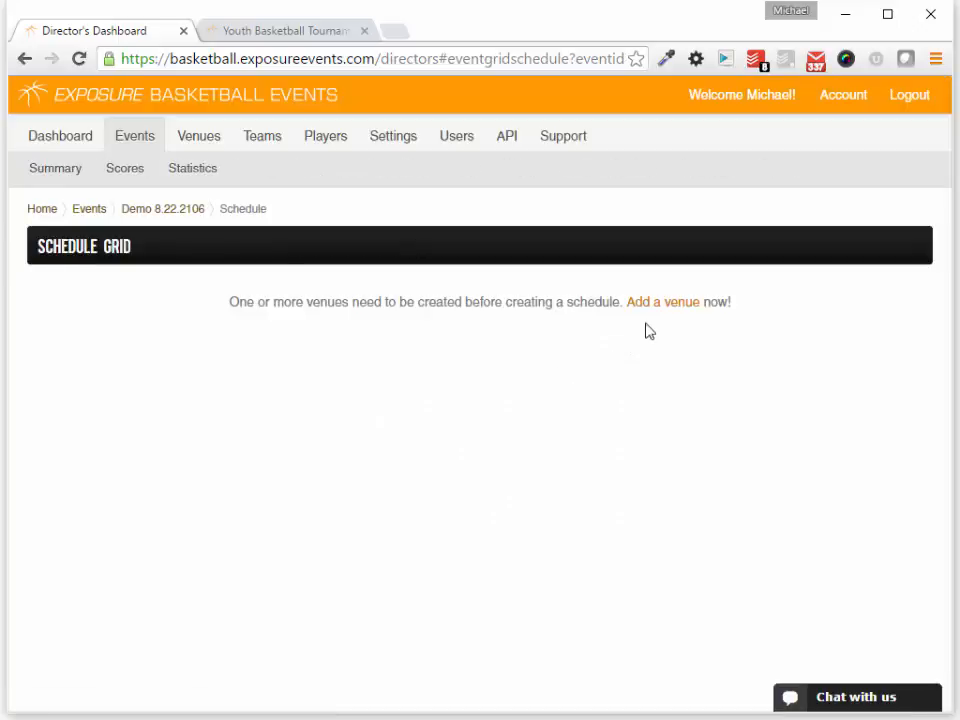
{"action": "right_click", "coordinate": [201, 144]}
{"action": "left_click", "coordinate": [215, 148]}
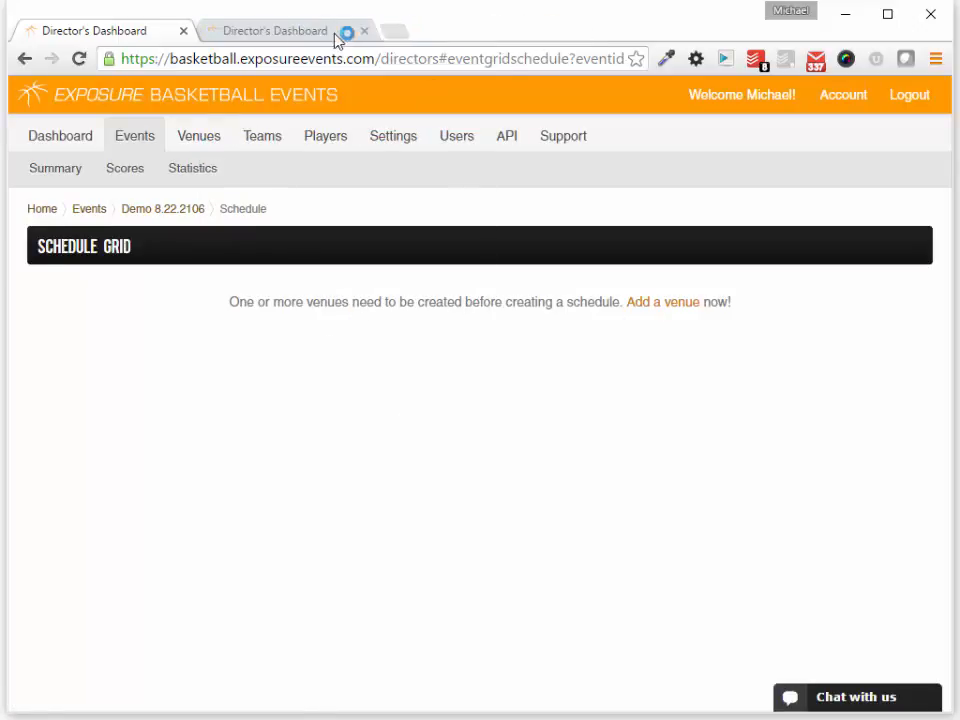
{"action": "left_click", "coordinate": [306, 36]}
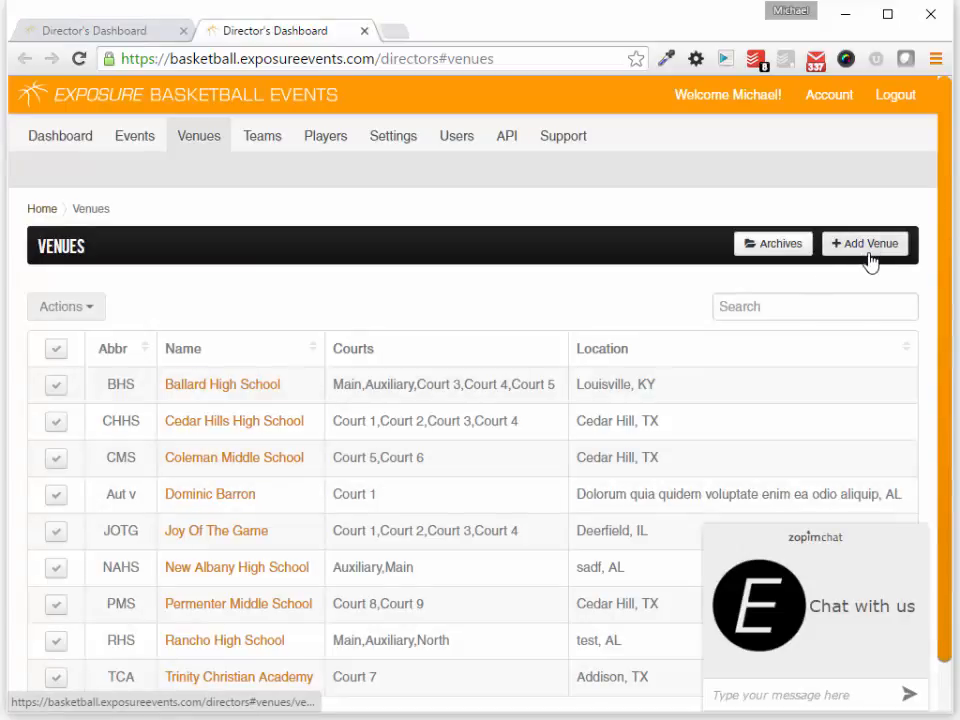
{"action": "left_click", "coordinate": [209, 390]}
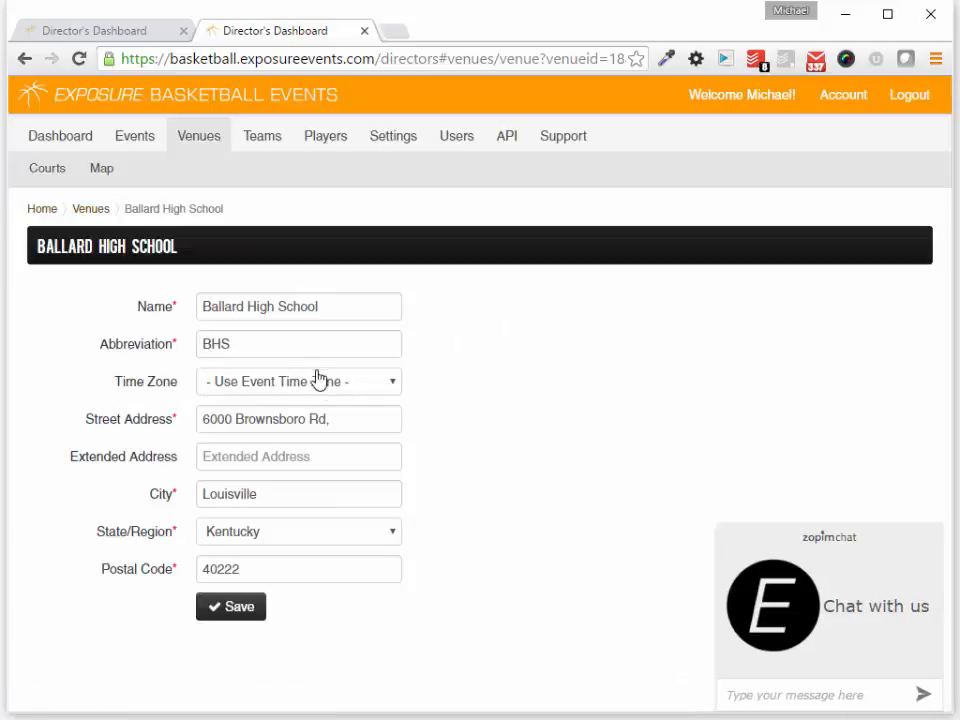
{"action": "left_click", "coordinate": [128, 360]}
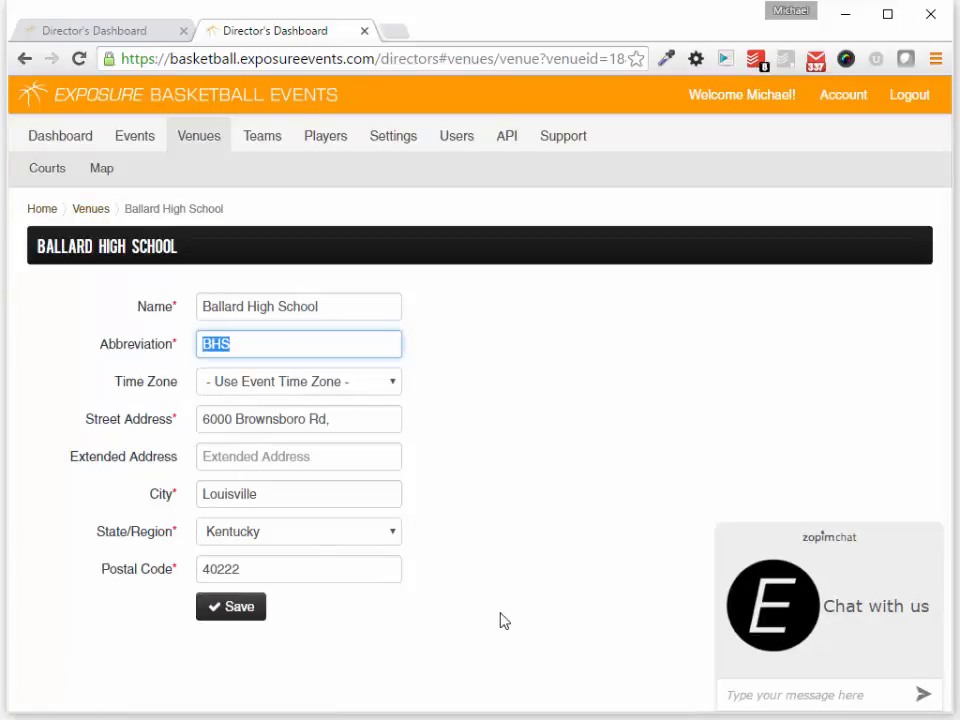
{"action": "left_click", "coordinate": [47, 169]}
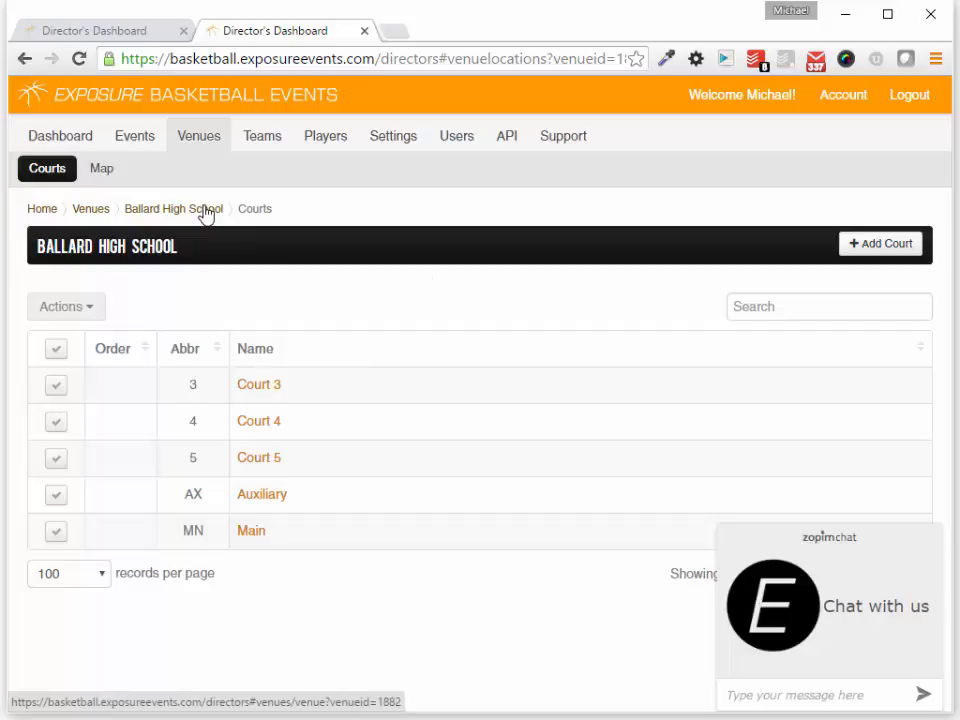
{"action": "left_click", "coordinate": [365, 31]}
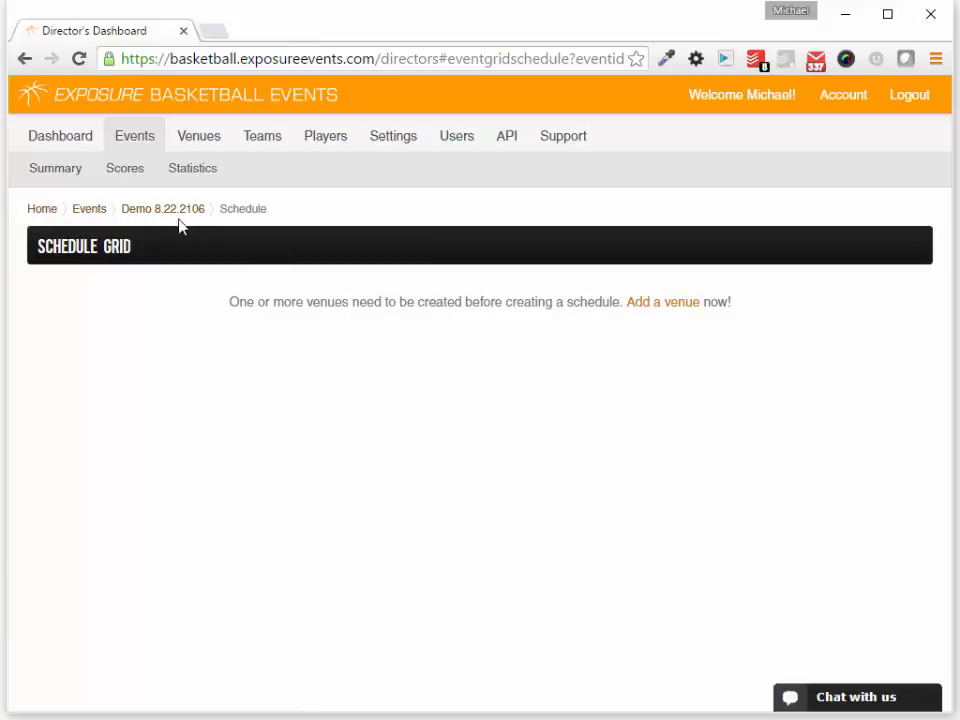
- Add Ballard High School as an event venue with start game time 8:00 AM and last game time 6:00 PM
{"action": "left_click", "coordinate": [666, 304]}
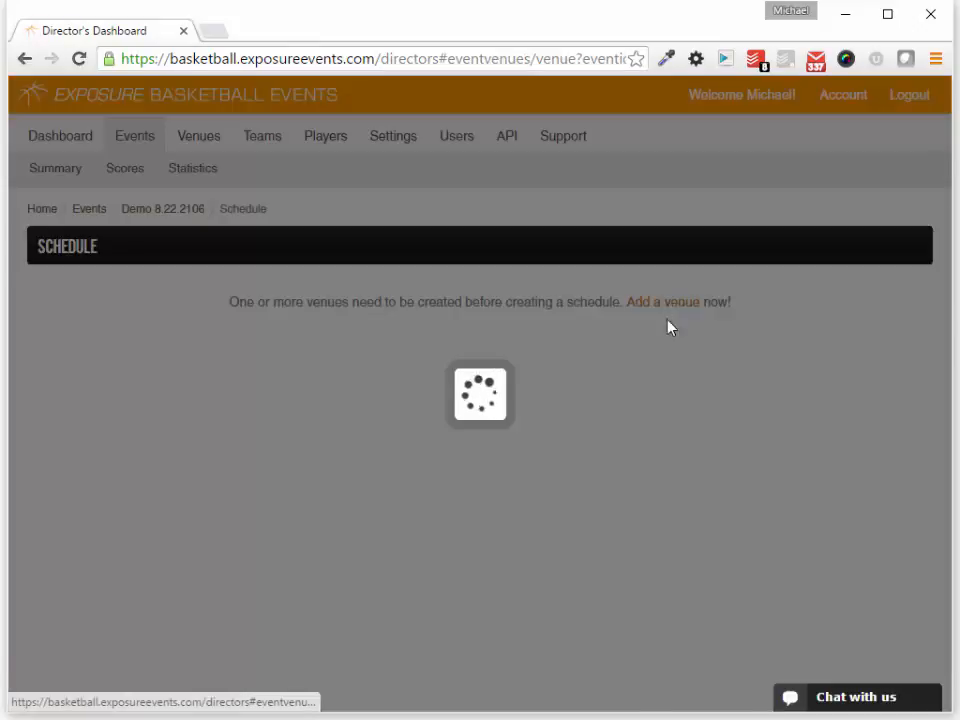
{"action": "left_click", "coordinate": [357, 312]}
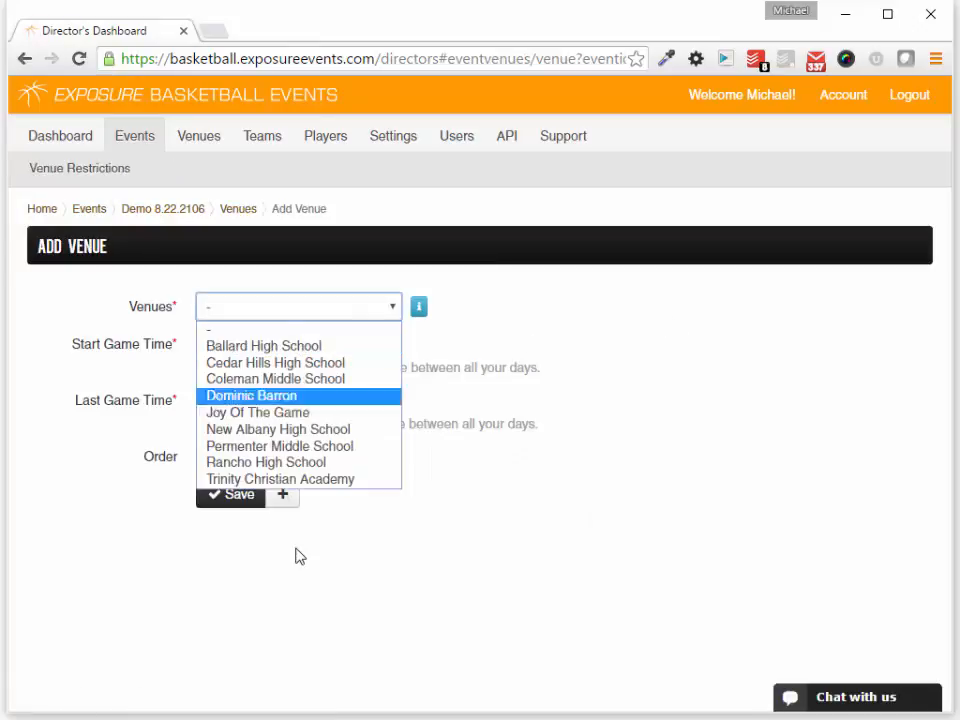
{"action": "left_click", "coordinate": [273, 350]}
{"action": "left_click", "coordinate": [240, 345]}
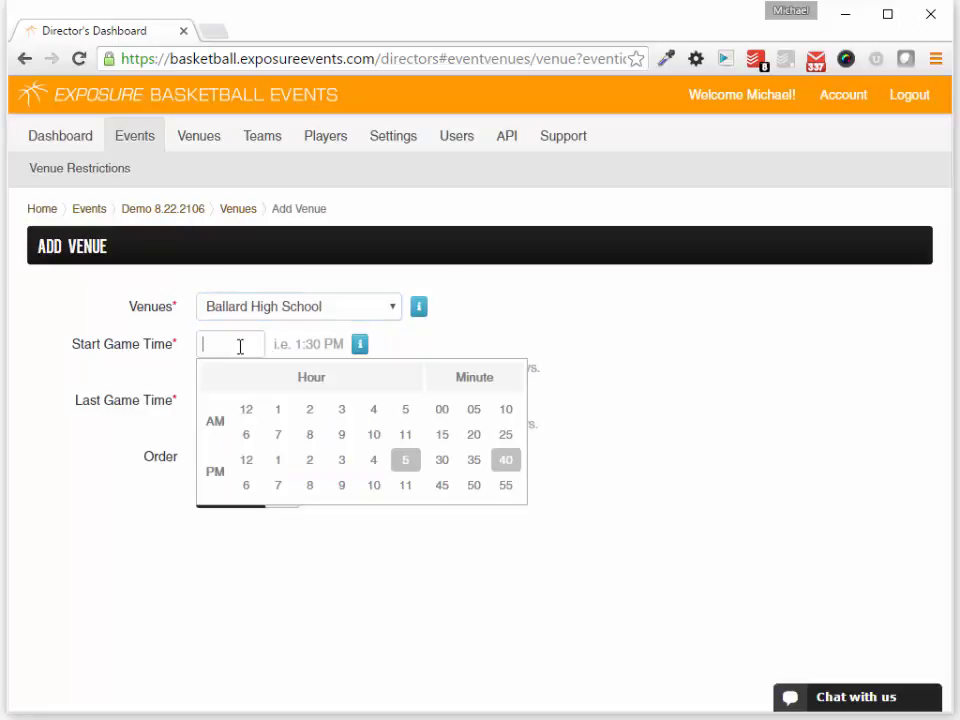
{"action": "left_click", "coordinate": [310, 440]}
{"action": "left_click", "coordinate": [441, 410]}
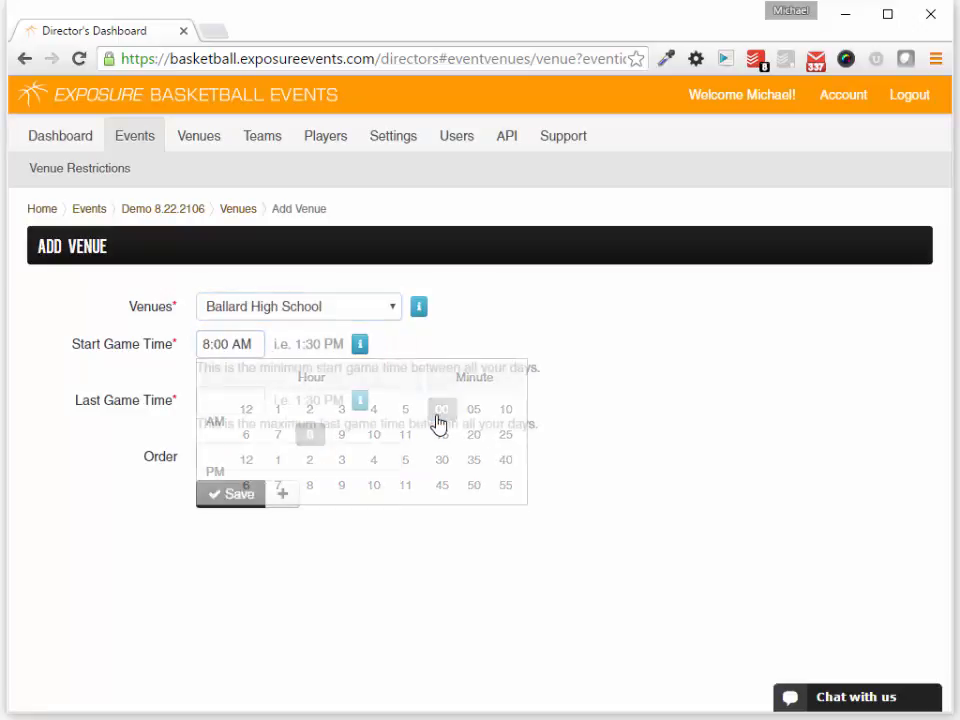
{"action": "left_click", "coordinate": [219, 391]}
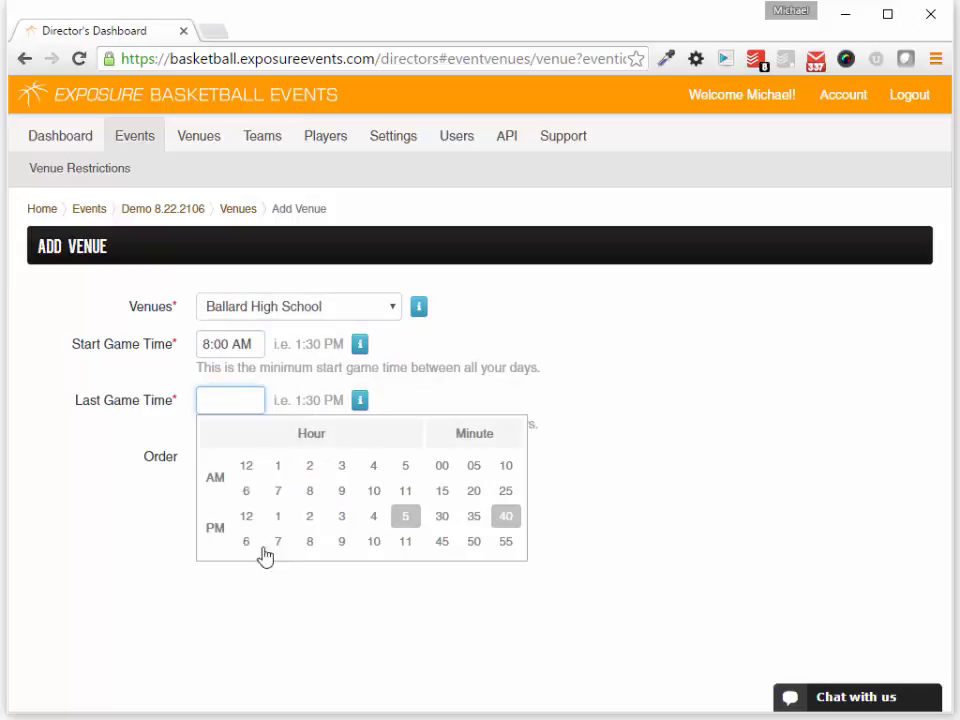
{"action": "left_click", "coordinate": [246, 541]}
{"action": "left_click", "coordinate": [443, 465]}
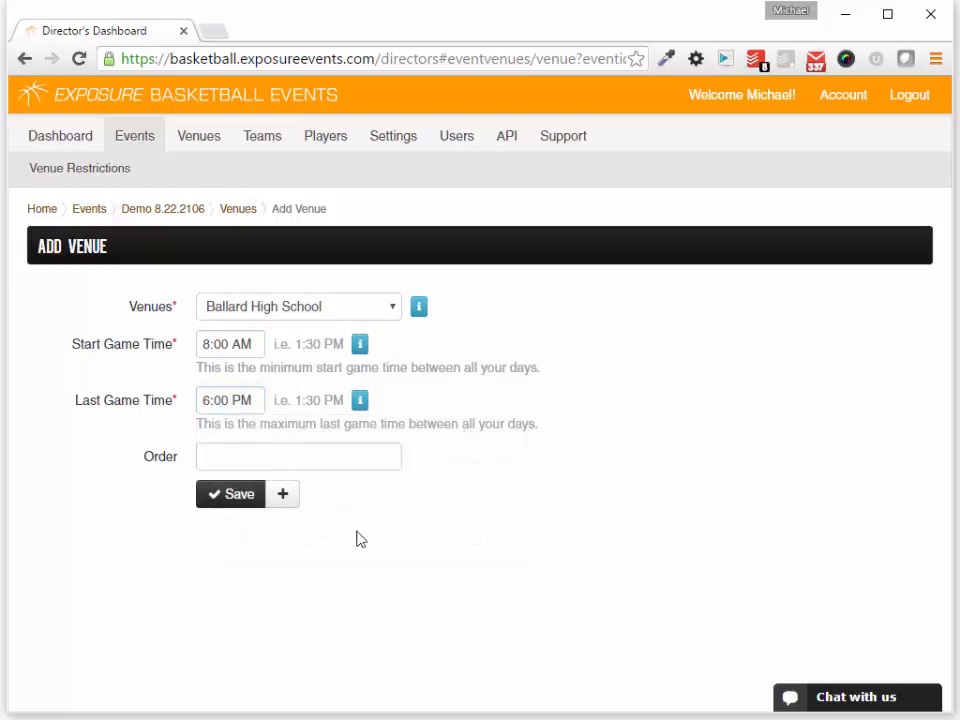
{"action": "left_click", "coordinate": [234, 497]}
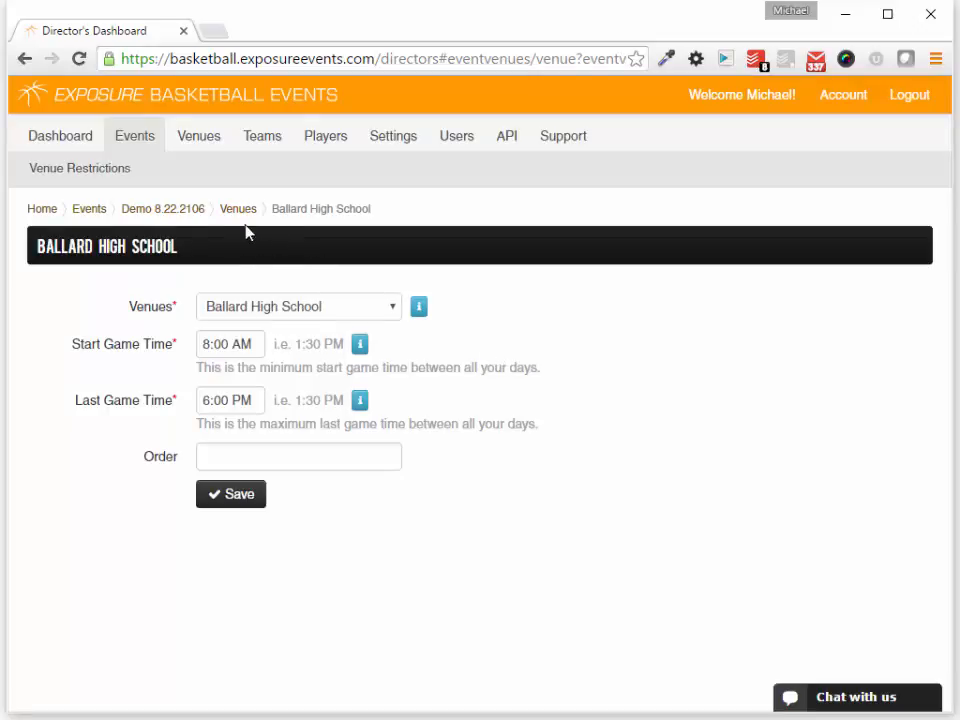
- Add 8/27/2016 as a date in the event's schedule grid, without first or last game times
{"action": "left_click", "coordinate": [187, 214]}
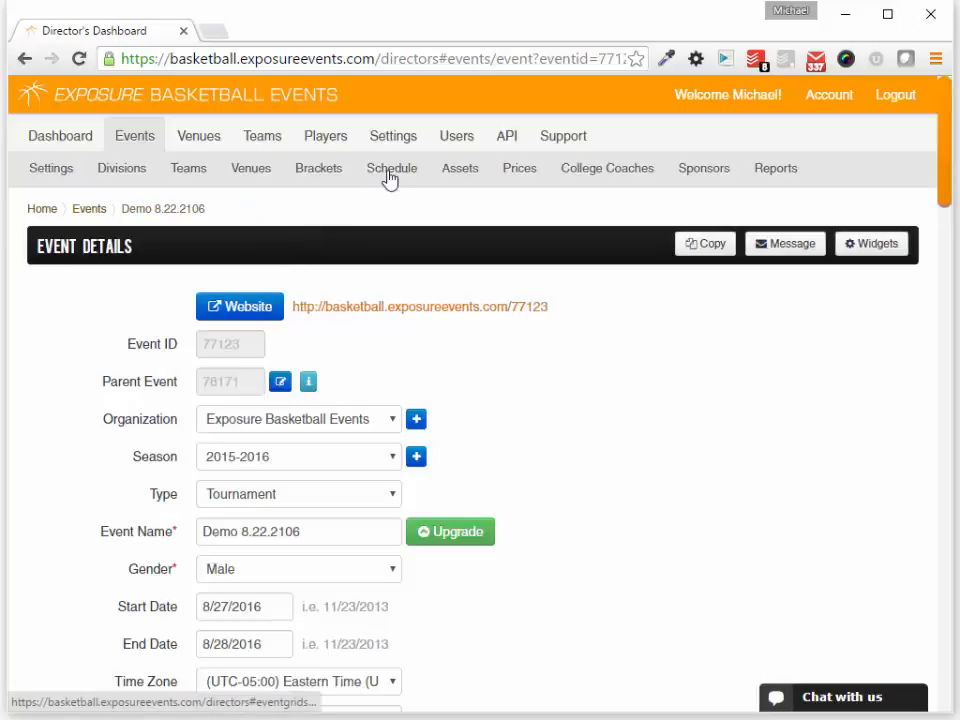
{"action": "left_click", "coordinate": [390, 170]}
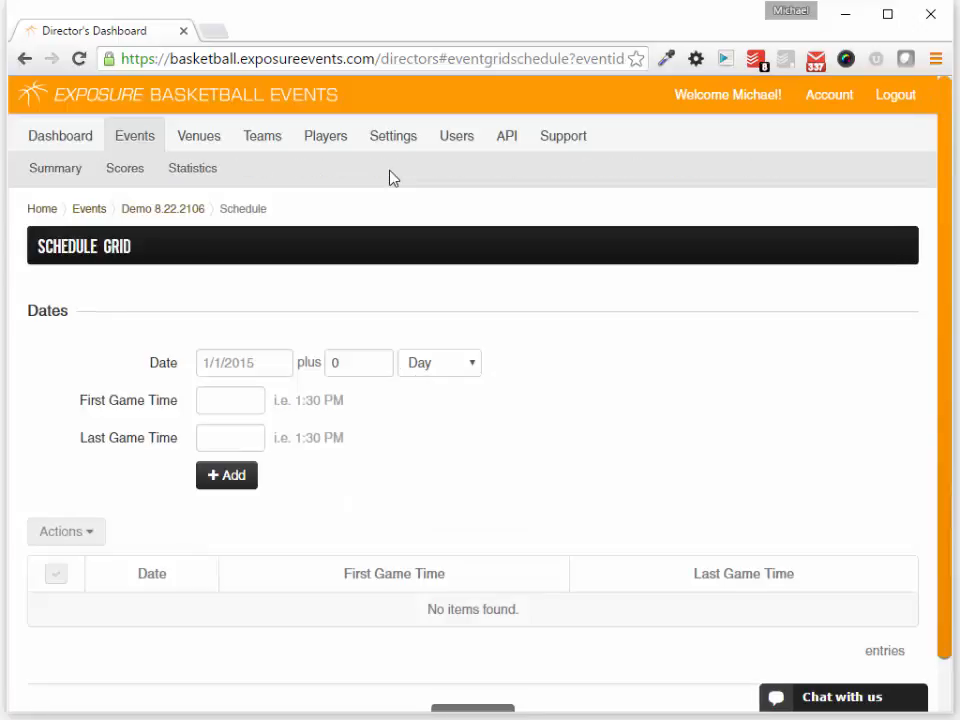
{"action": "left_click", "coordinate": [233, 372]}
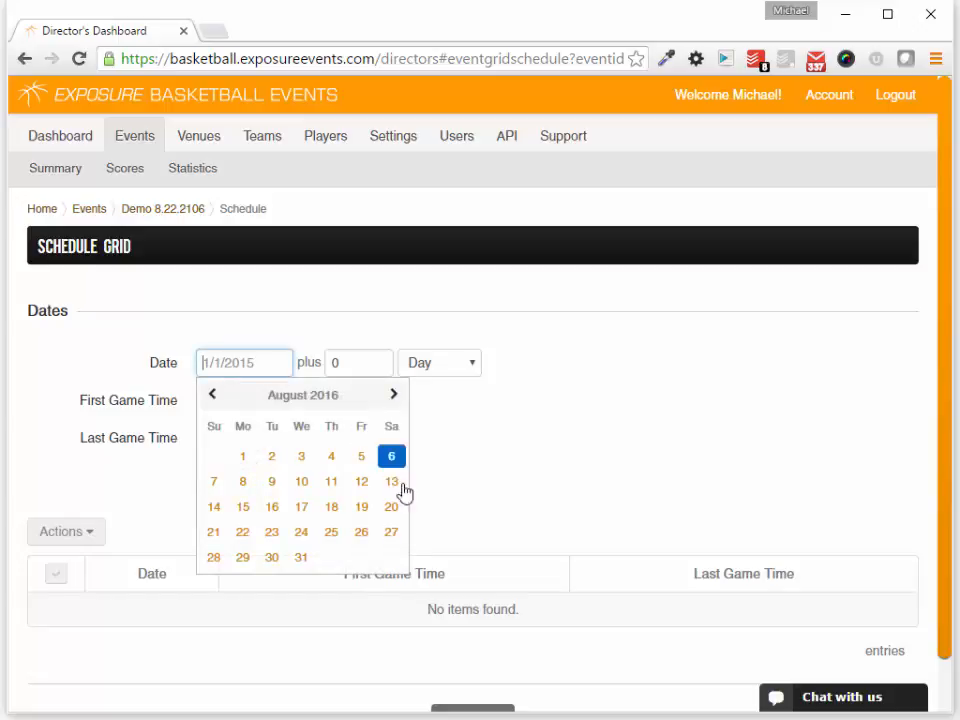
{"action": "left_click", "coordinate": [390, 535]}
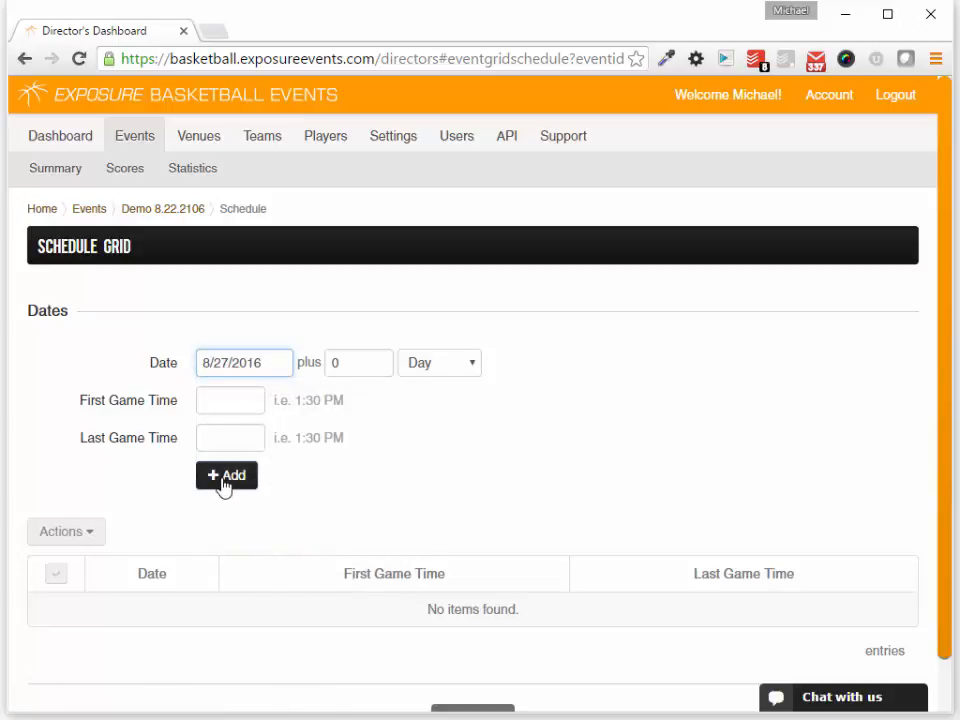
{"action": "left_click", "coordinate": [226, 482]}
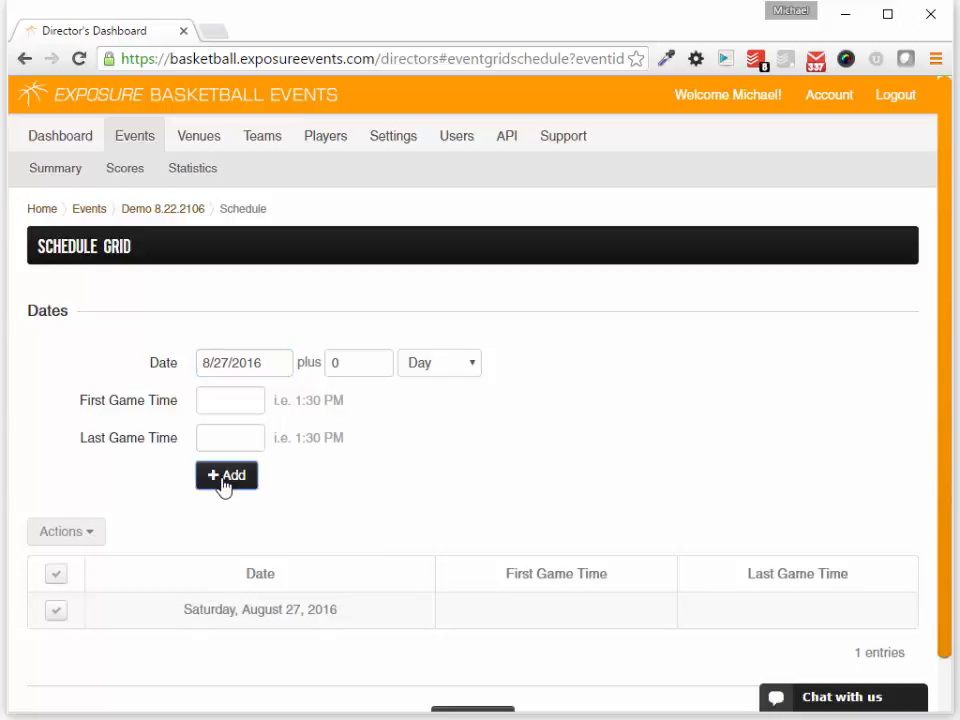
- Add 8/28/2016 as a second schedule date, leaving the day offset at 0 and the game times blank
{"action": "double_click", "coordinate": [346, 368]}
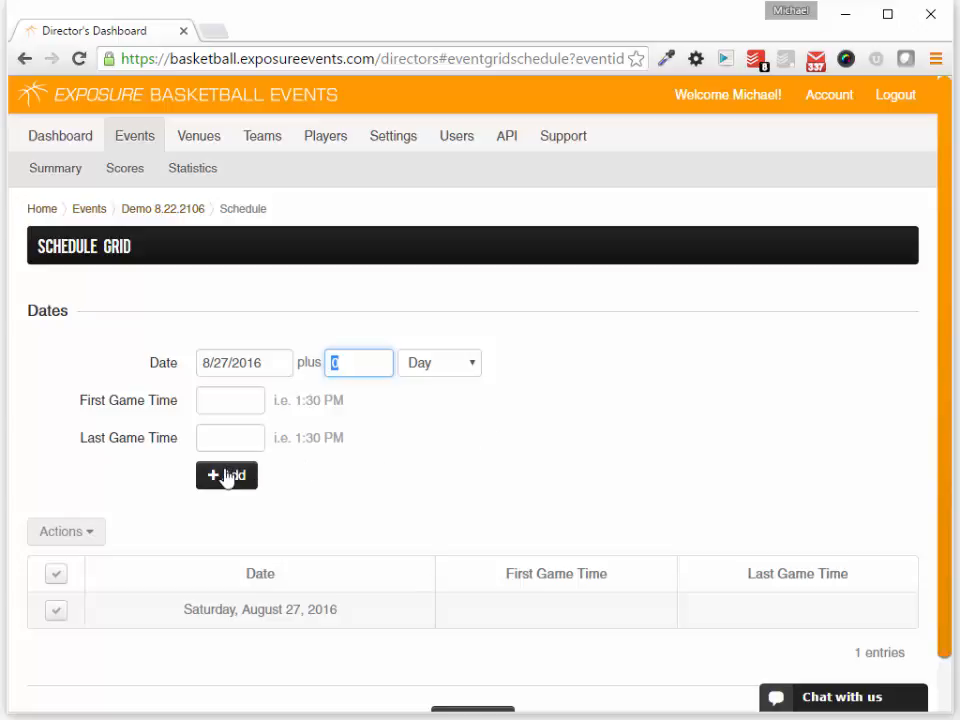
{"action": "left_click", "coordinate": [258, 370]}
{"action": "left_click", "coordinate": [210, 558]}
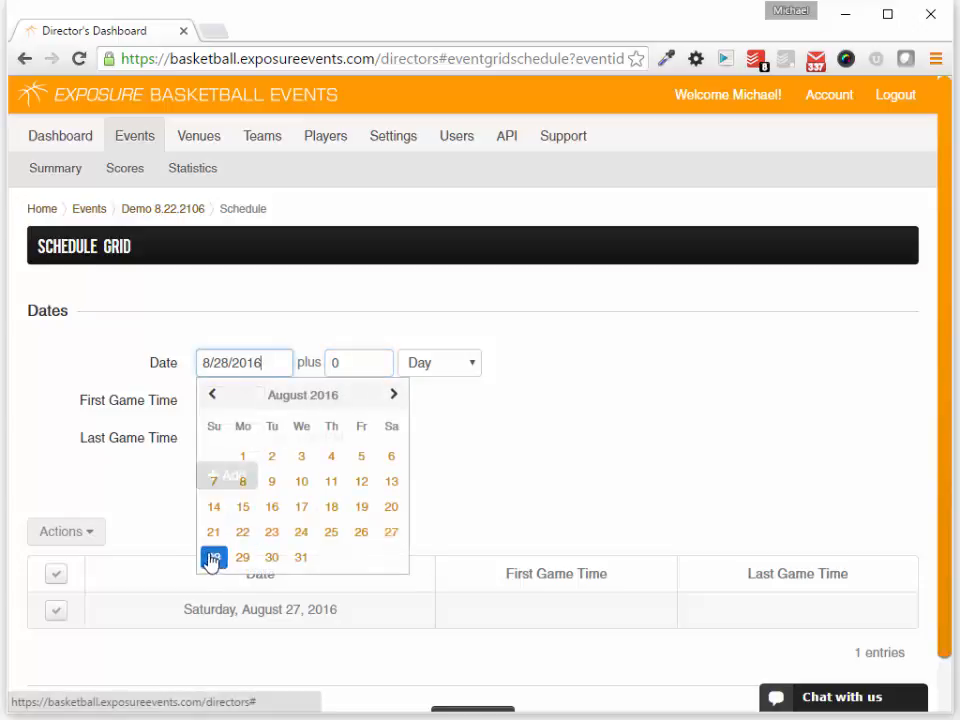
{"action": "left_click", "coordinate": [212, 485]}
- Delete the Sunday, August 28, 2016 entry from the schedule dates
{"action": "scroll", "coordinate": [541, 427], "scroll_direction": "down", "scroll_amount": 1}
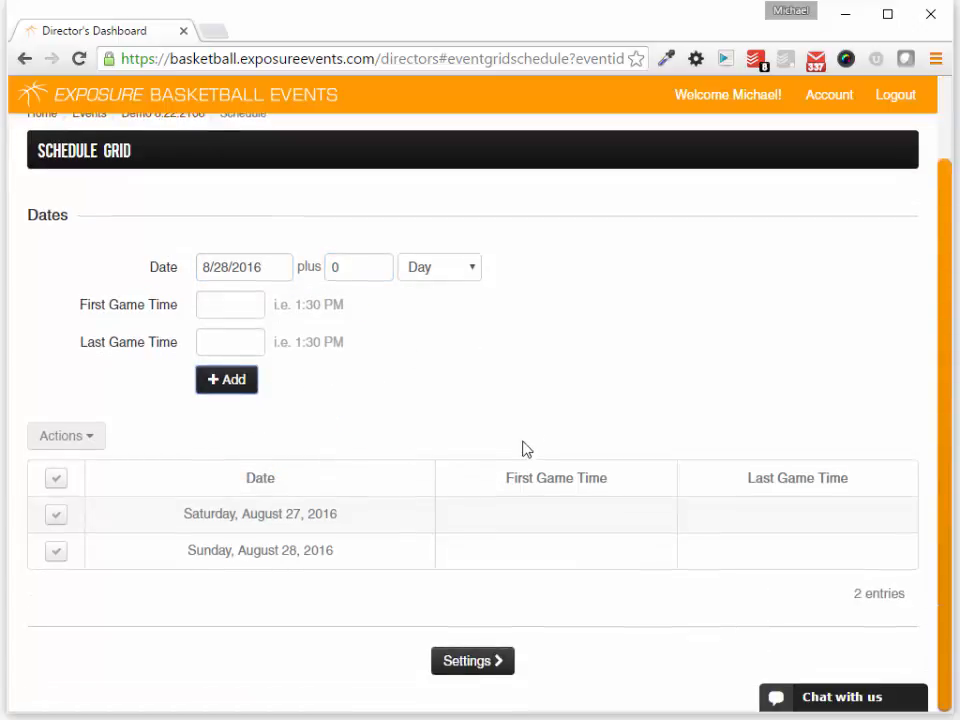
{"action": "left_click", "coordinate": [56, 549]}
{"action": "left_click", "coordinate": [62, 436]}
{"action": "left_click", "coordinate": [80, 469]}
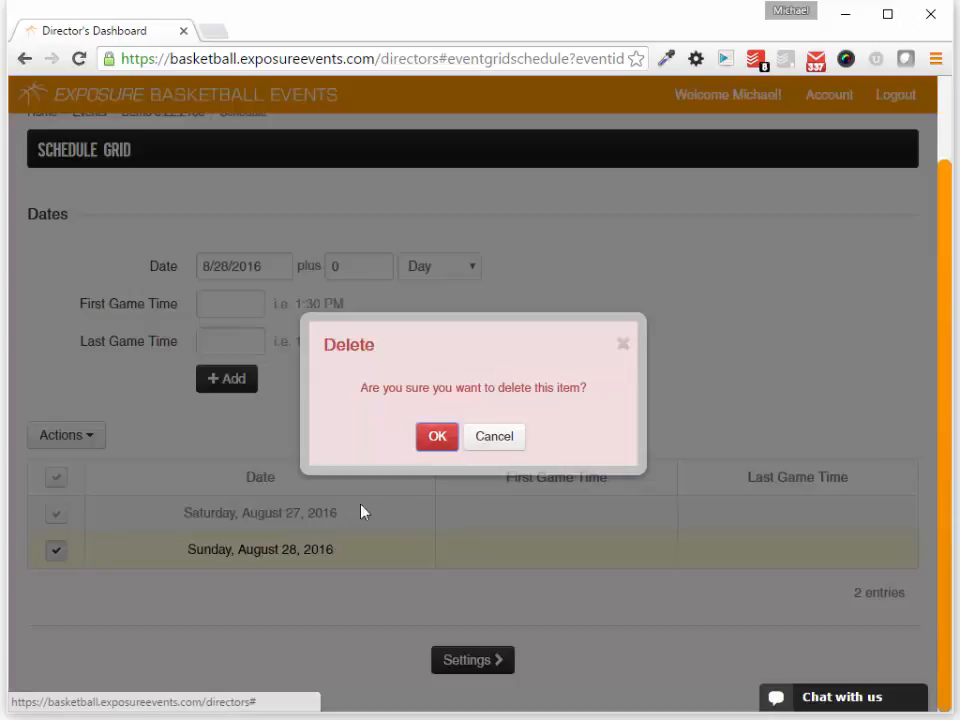
{"action": "left_click", "coordinate": [434, 435]}
- Set the last game time to 4:00 PM and add 8/28/2016 to the schedule dates with it
{"action": "left_click", "coordinate": [208, 380]}
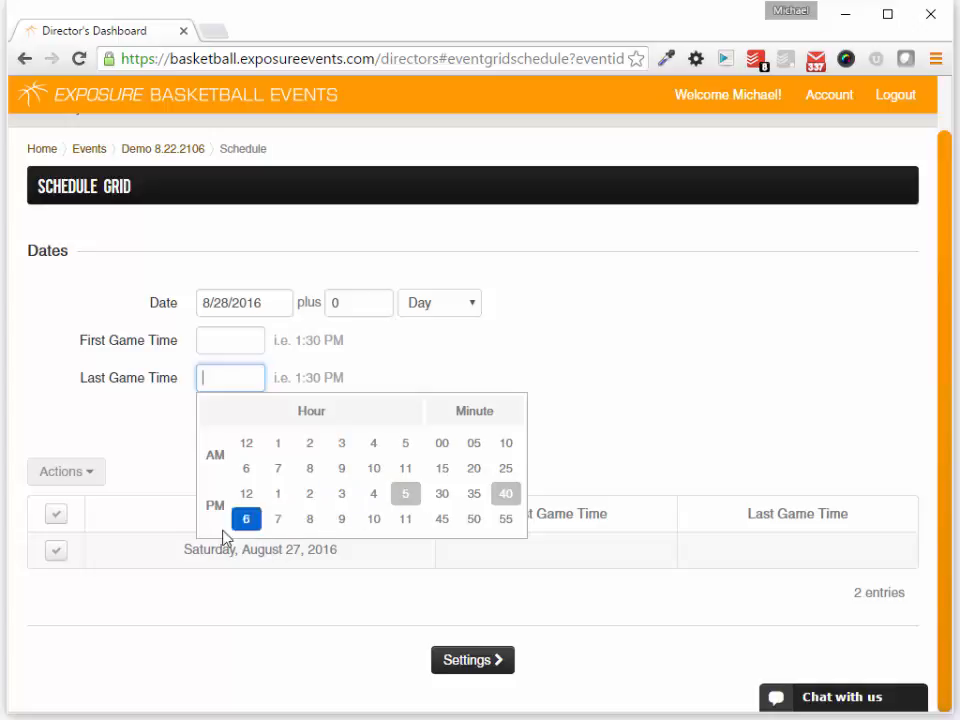
{"action": "left_click", "coordinate": [373, 493]}
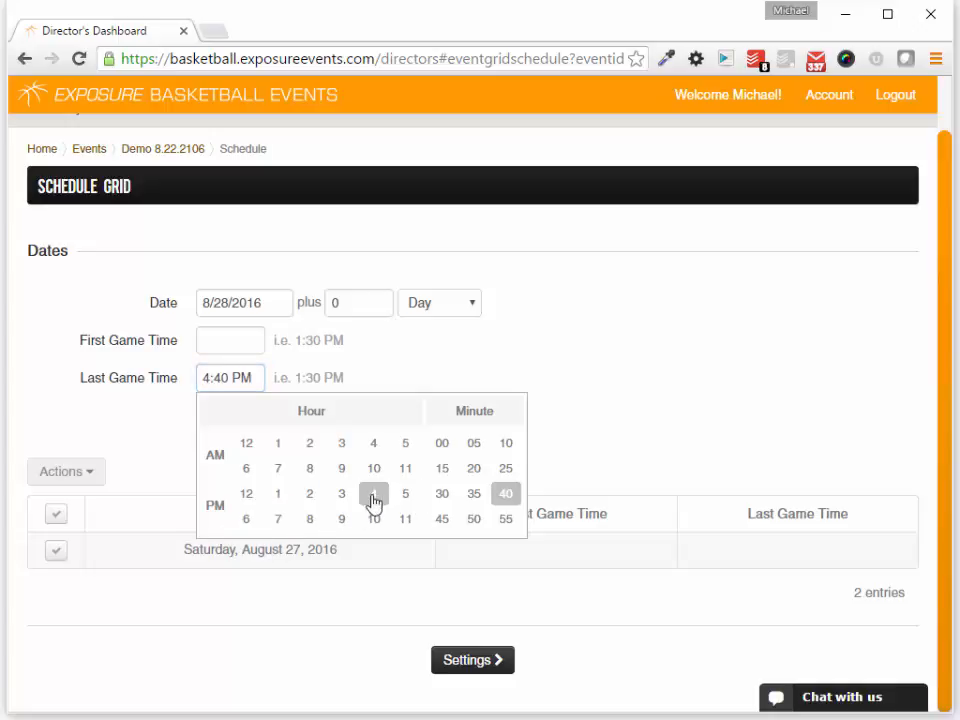
{"action": "left_click", "coordinate": [431, 445]}
{"action": "left_click", "coordinate": [217, 420]}
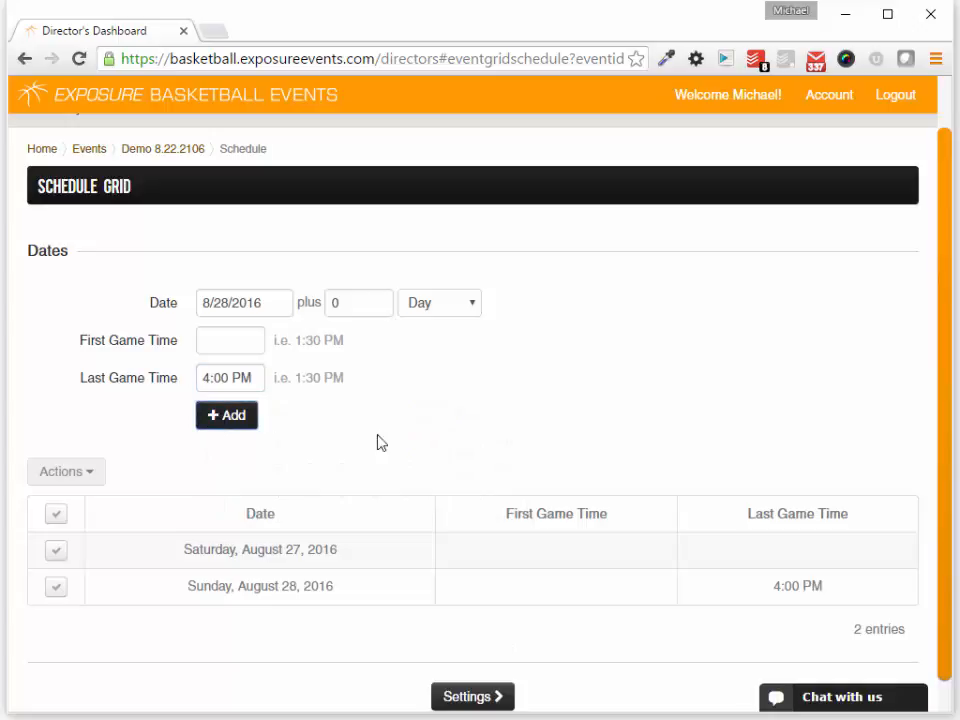
- Create and save the schedule grid with 60-minute time increments, 60 minutes minimum between games and a maximum of 2 games per day
{"action": "left_click", "coordinate": [470, 697]}
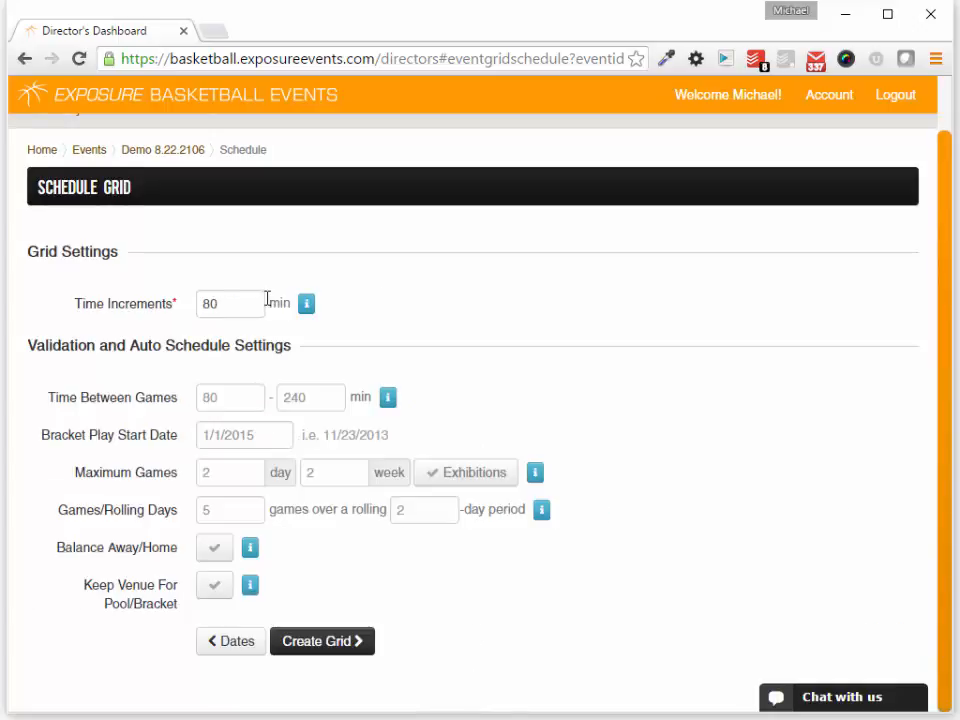
{"action": "left_click_drag", "start_coordinate": [263, 303], "coordinate": [2, 298]}
{"action": "type", "text": "60"}
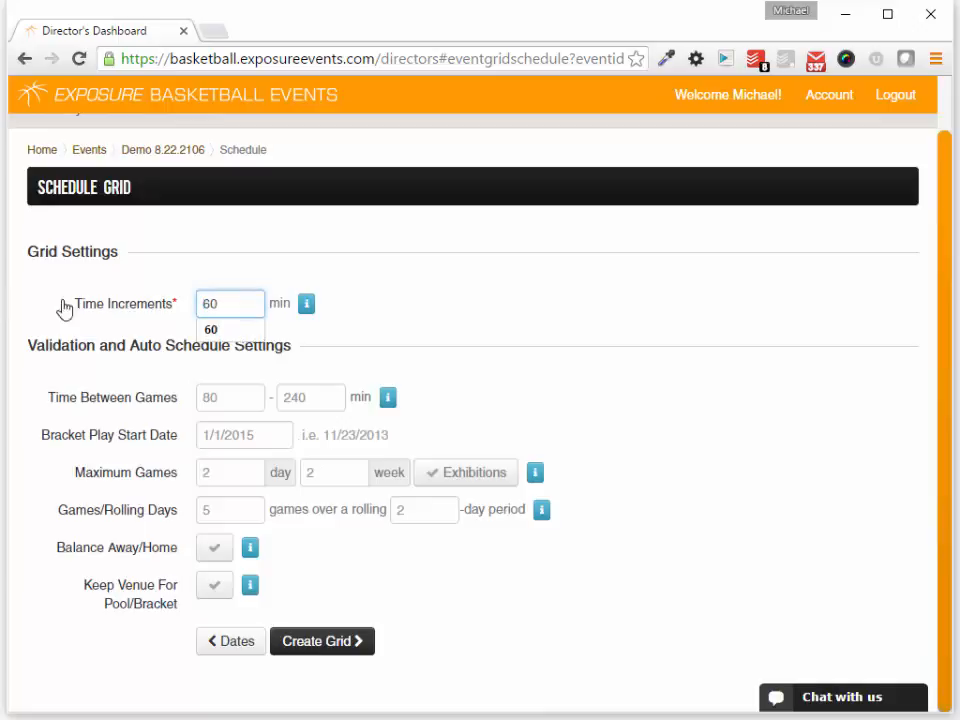
{"action": "left_click", "coordinate": [357, 282]}
{"action": "left_click", "coordinate": [222, 396]}
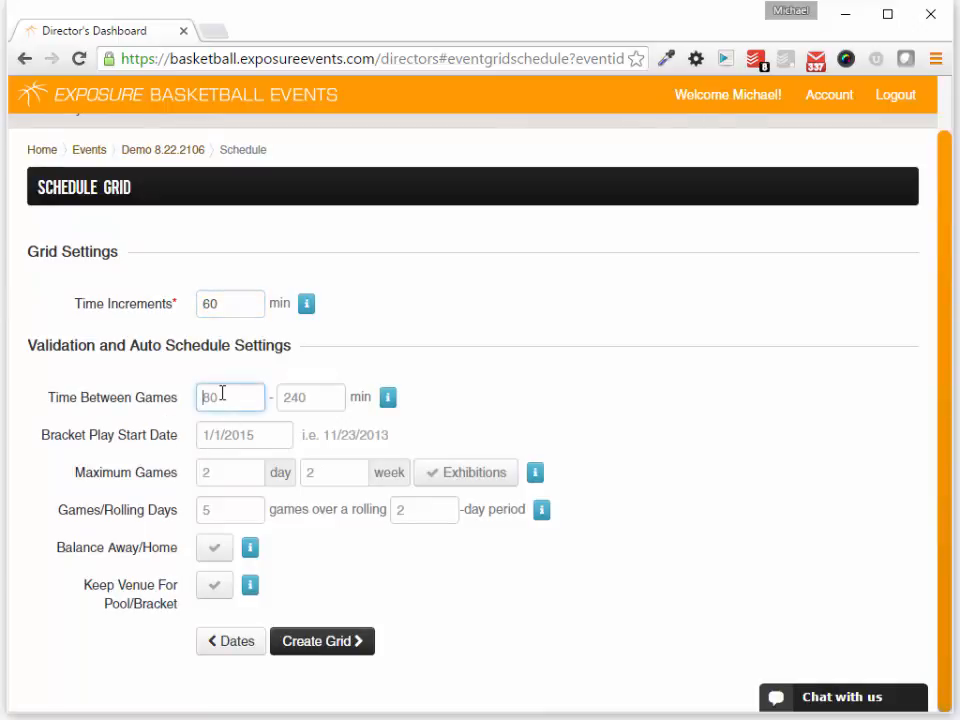
{"action": "type", "text": "60"}
{"action": "left_click", "coordinate": [561, 297]}
{"action": "left_click", "coordinate": [220, 469]}
{"action": "type", "text": "2"}
{"action": "left_click", "coordinate": [328, 650]}
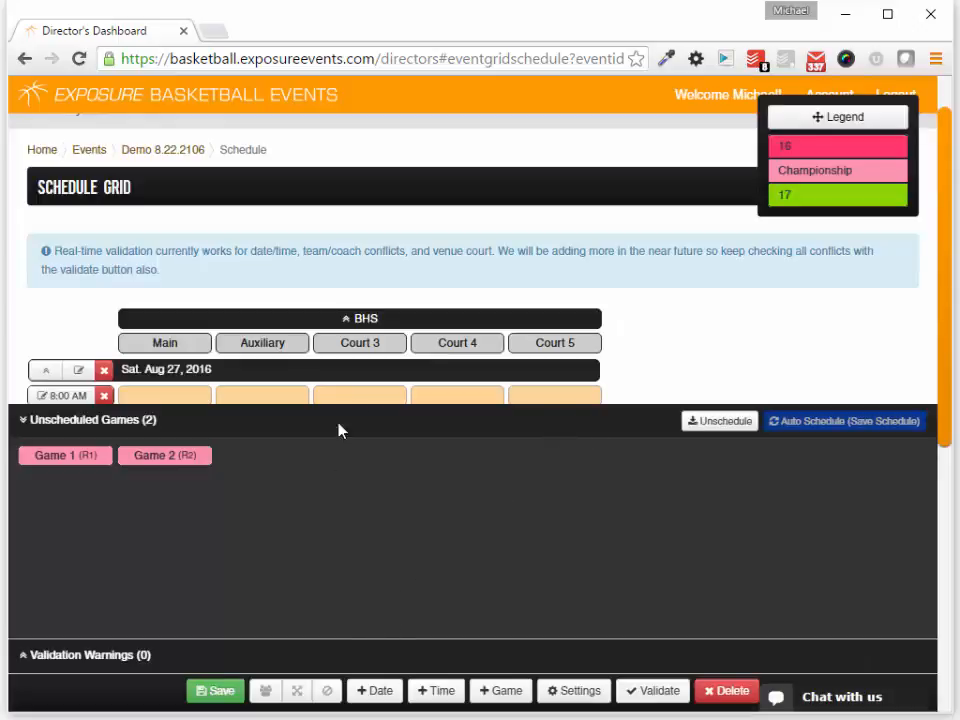
{"action": "left_click", "coordinate": [222, 691]}
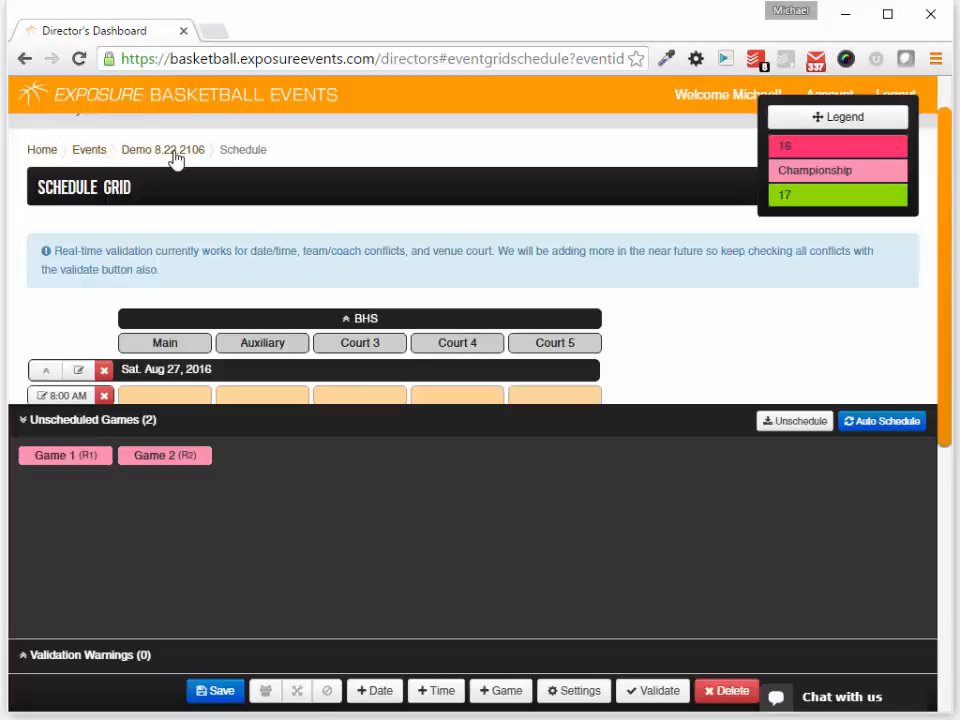
- Open the Demo 8.22.2106 event's team list in a separate browser tab and minimize the chat window
{"action": "right_click", "coordinate": [200, 152]}
{"action": "left_click", "coordinate": [230, 163]}
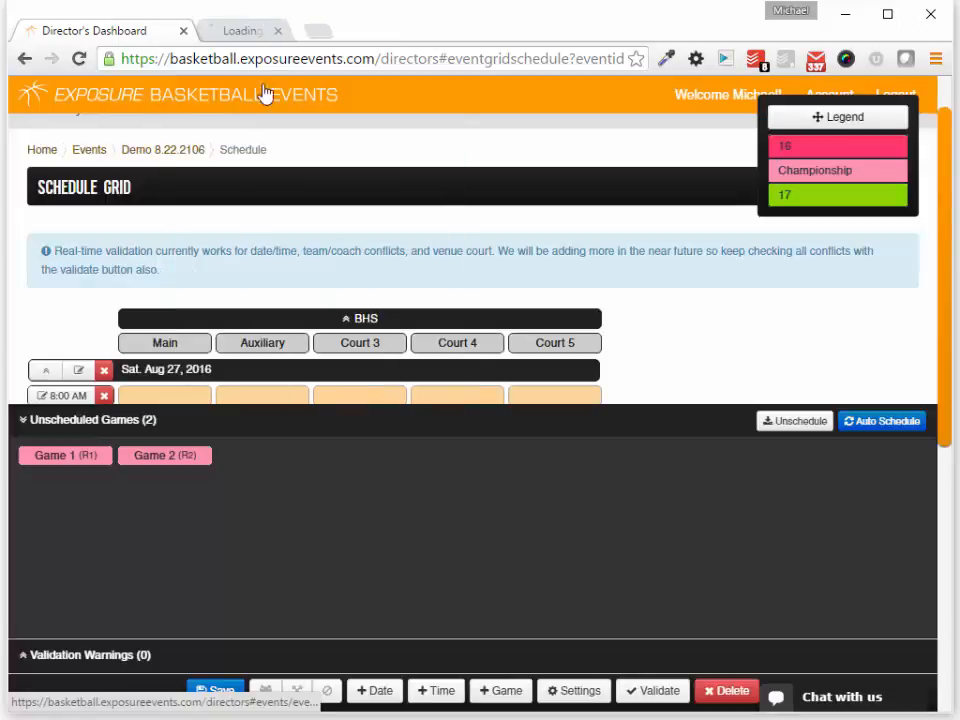
{"action": "left_click", "coordinate": [262, 31]}
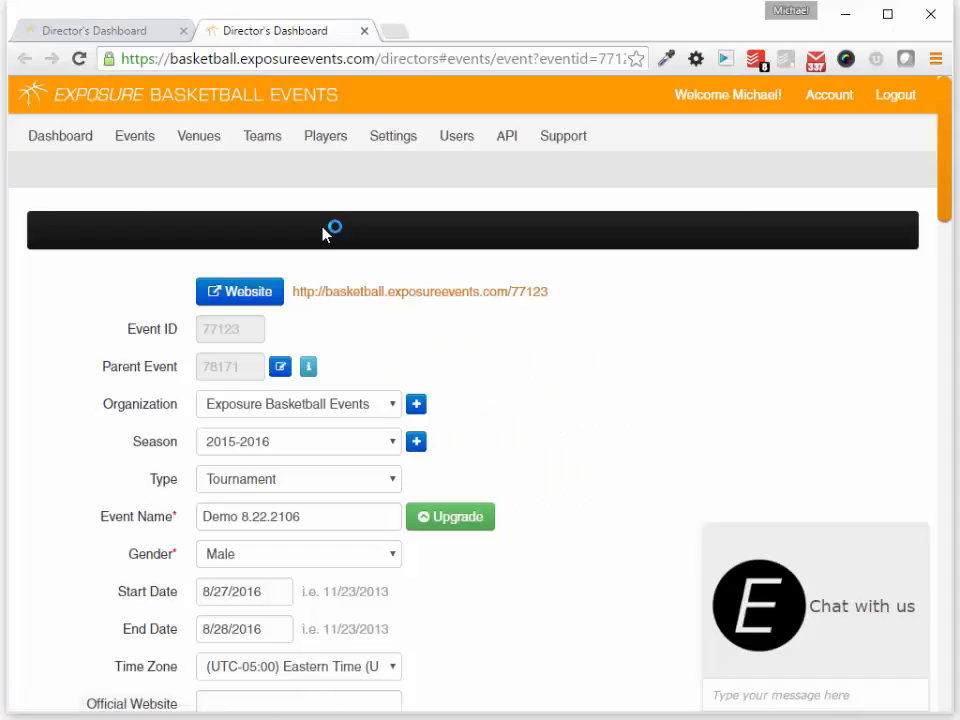
{"action": "left_click", "coordinate": [189, 170]}
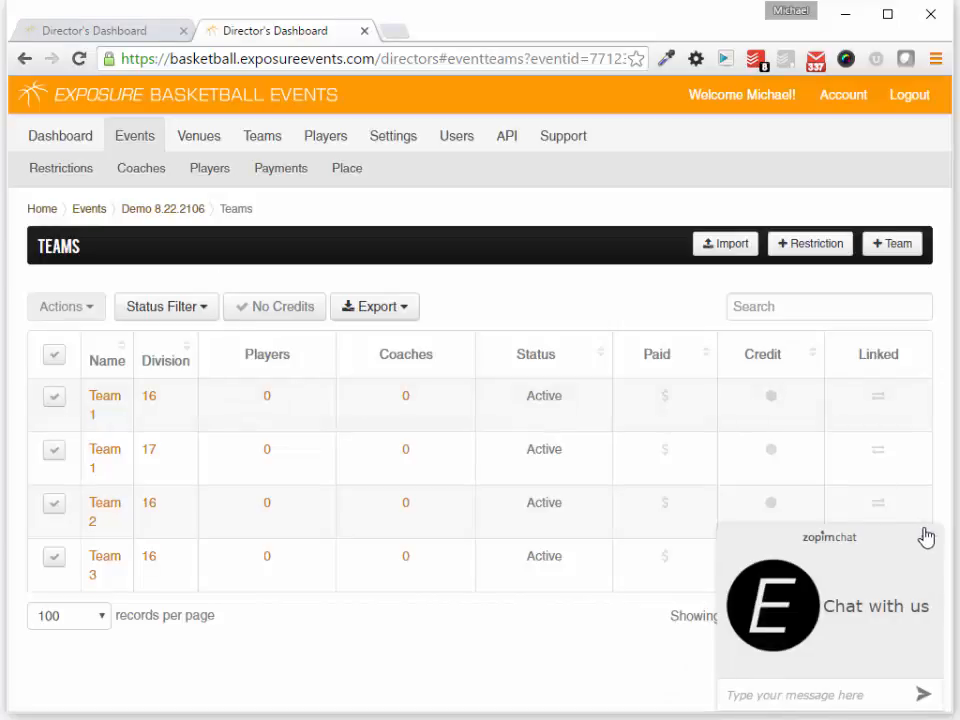
{"action": "left_click", "coordinate": [925, 537]}
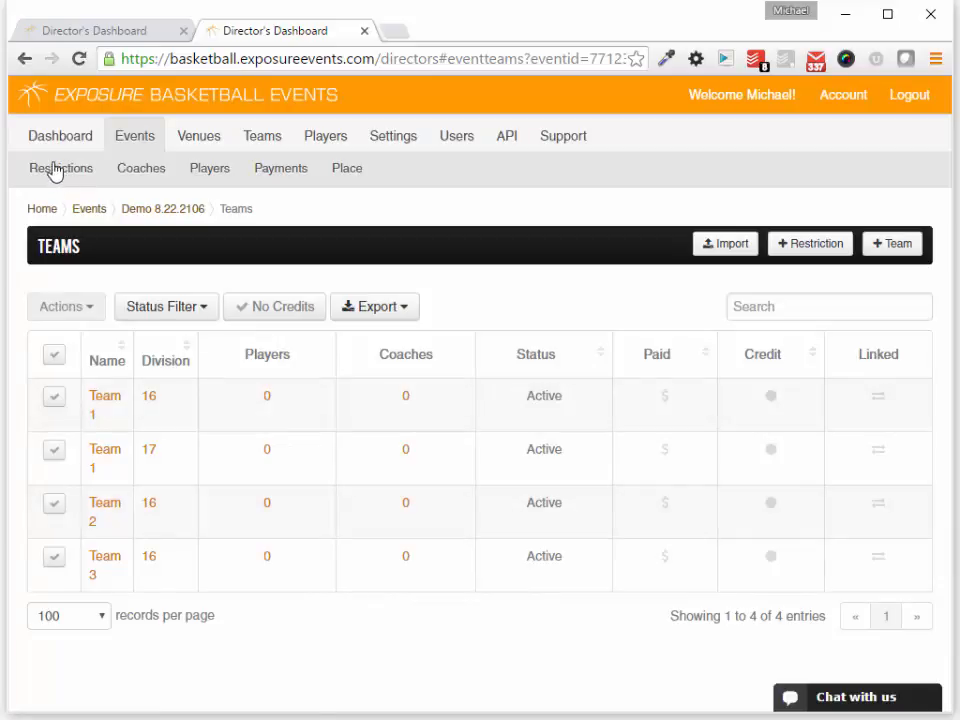
- Add a Team restriction so that Team 1 (17) and Team 1 (16) aren't scheduled at the same time
{"action": "left_click", "coordinate": [800, 247]}
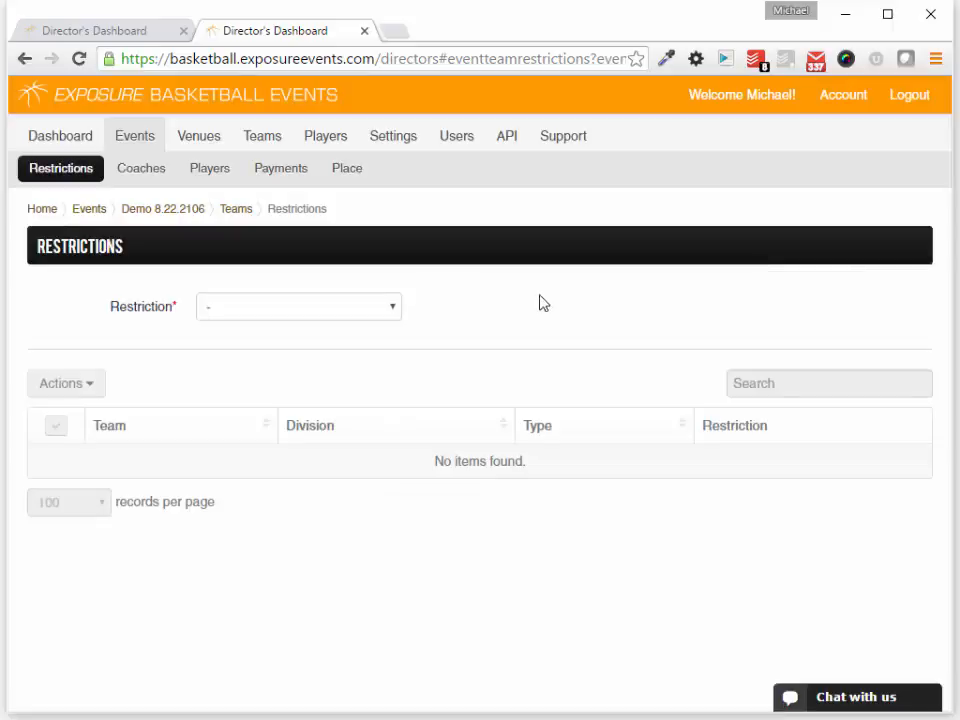
{"action": "left_click", "coordinate": [383, 308]}
{"action": "left_click", "coordinate": [379, 346]}
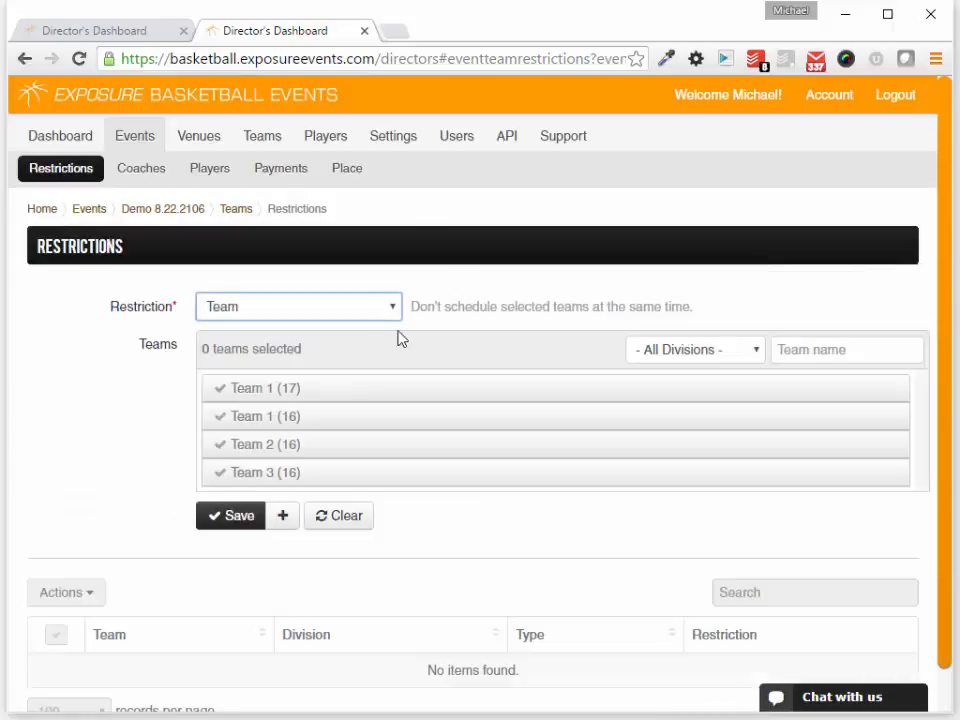
{"action": "left_click_drag", "start_coordinate": [412, 307], "coordinate": [690, 307]}
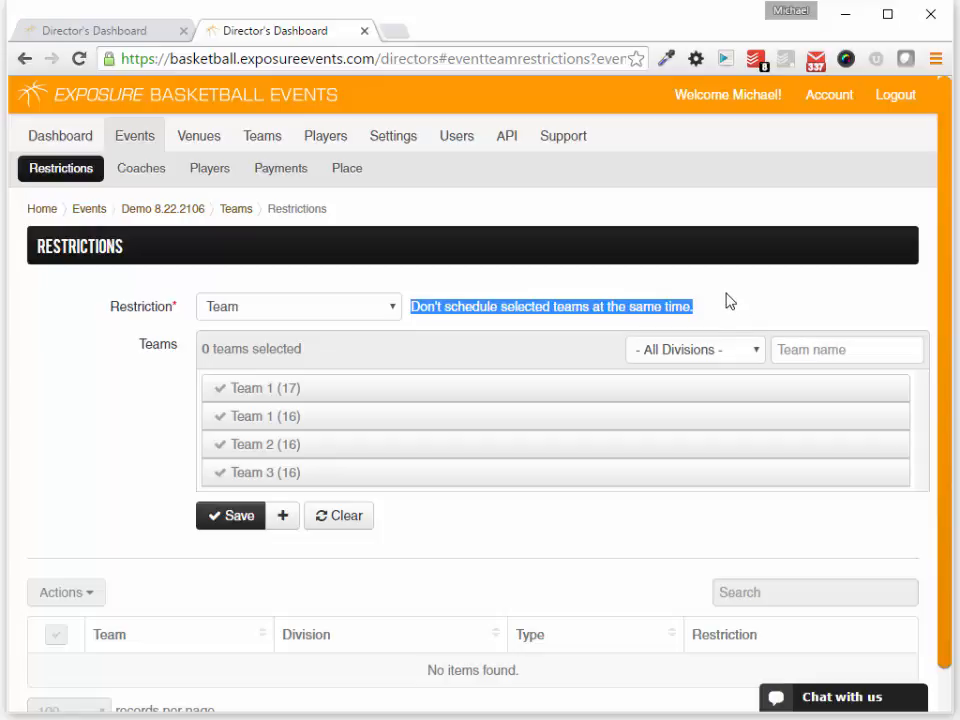
{"action": "left_click", "coordinate": [306, 389]}
{"action": "left_click", "coordinate": [262, 416]}
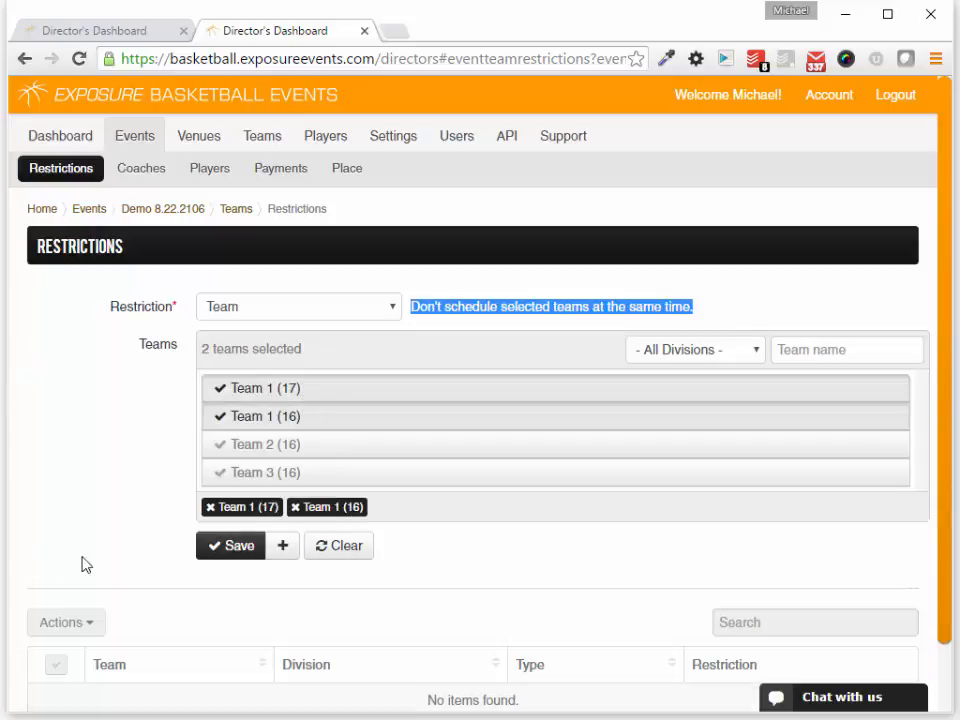
{"action": "left_click", "coordinate": [238, 552]}
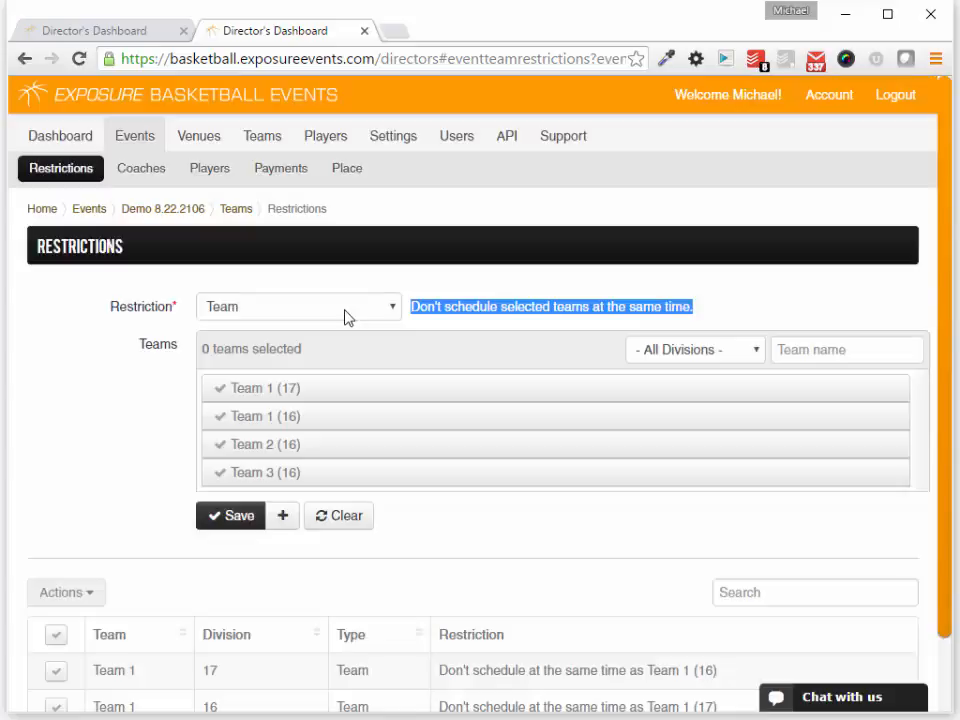
- Add a Date/Time restriction that schedules Team 1 (16) before 12:00 PM on 8/27/2016
{"action": "left_click", "coordinate": [343, 310]}
{"action": "left_click", "coordinate": [321, 377]}
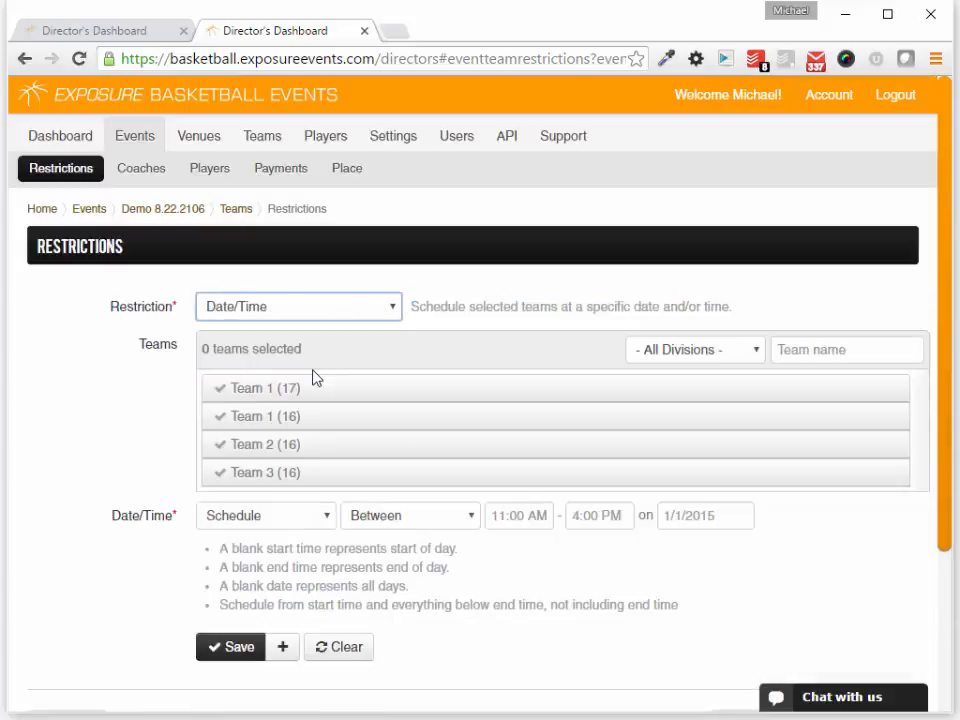
{"action": "left_click", "coordinate": [336, 418]}
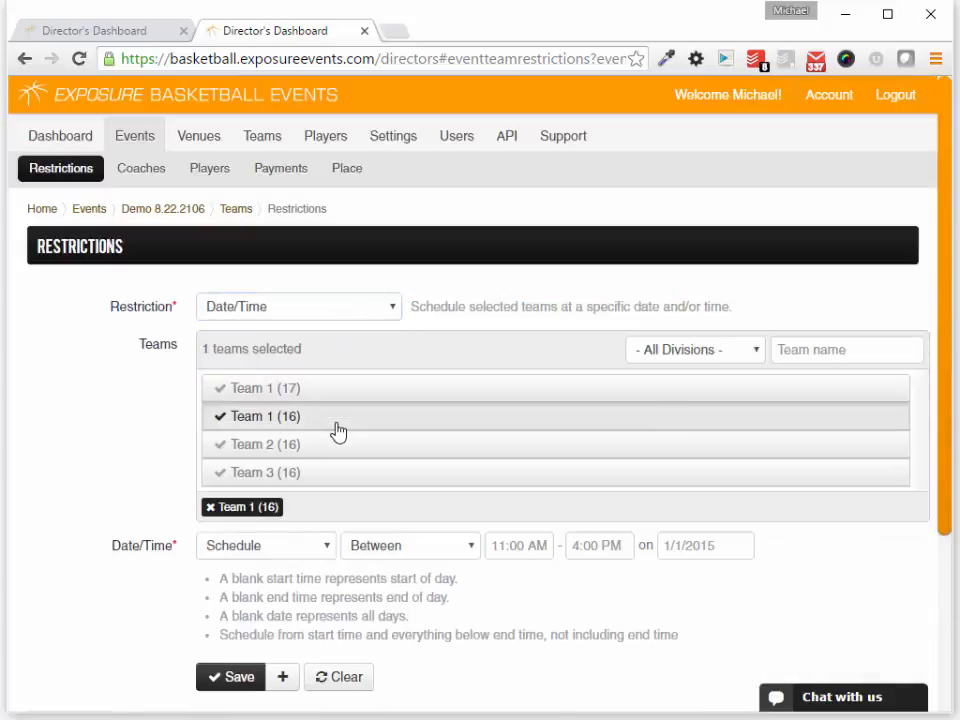
{"action": "left_click", "coordinate": [410, 560]}
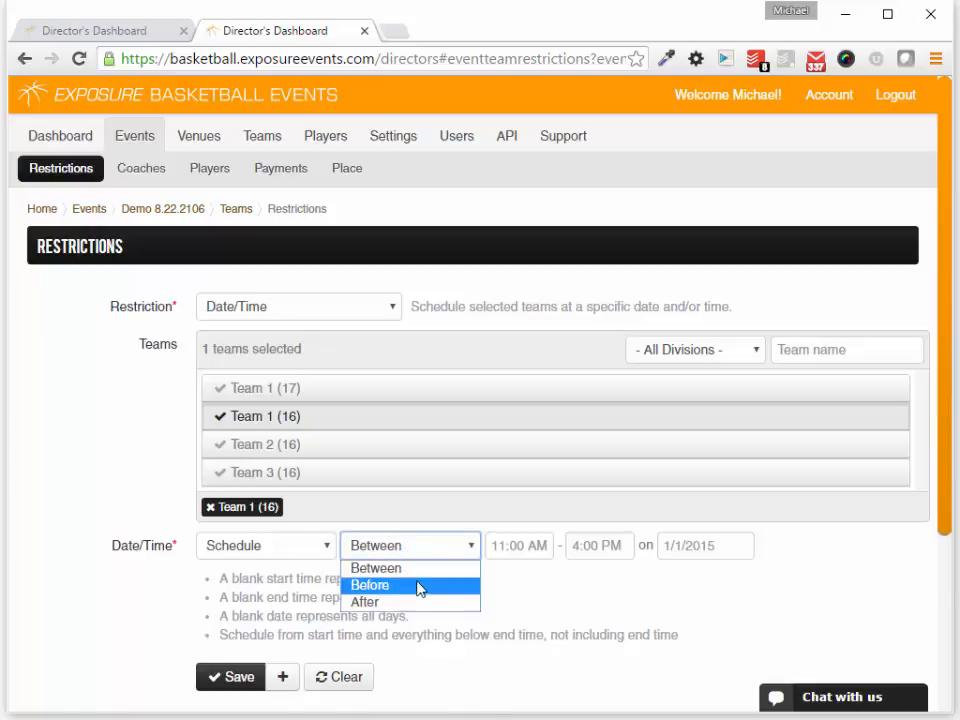
{"action": "left_click", "coordinate": [418, 585]}
{"action": "left_click", "coordinate": [503, 548]}
{"action": "left_click", "coordinate": [535, 661]}
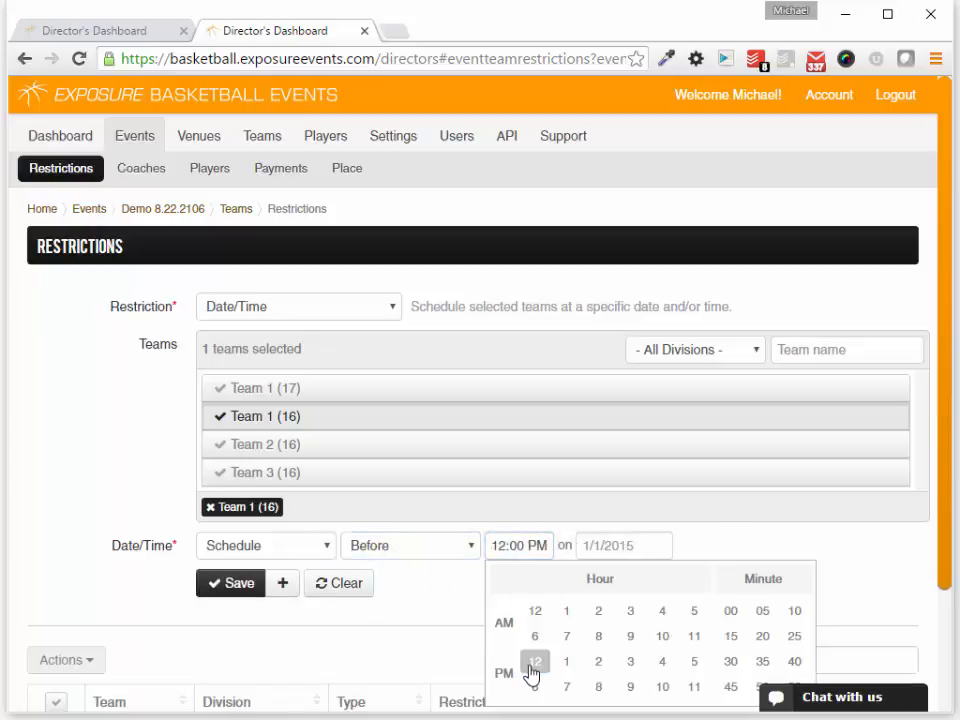
{"action": "left_click", "coordinate": [400, 633]}
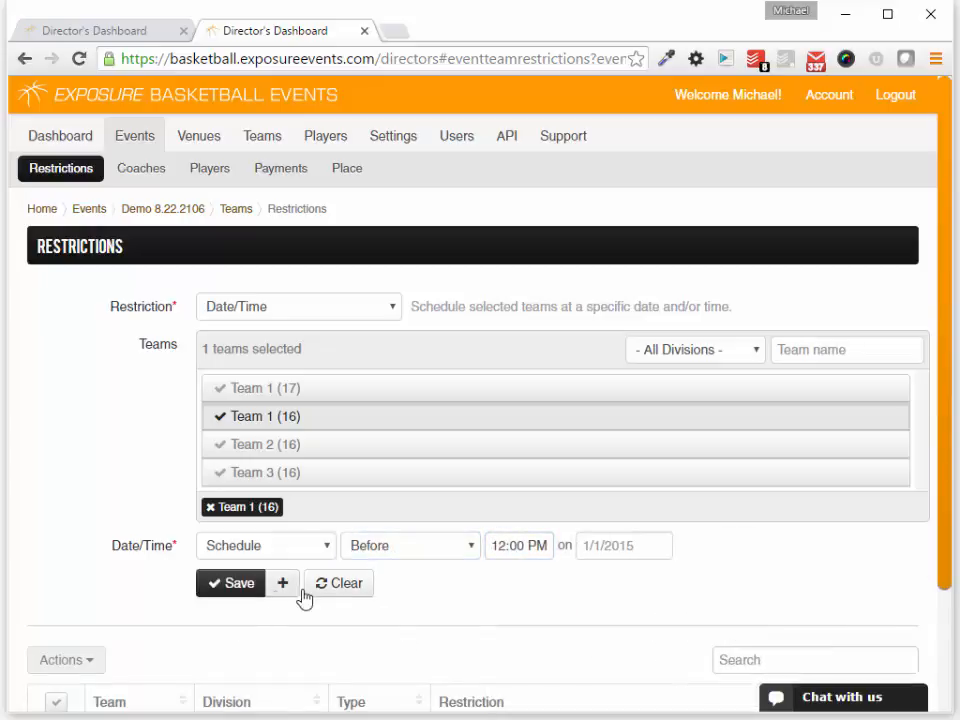
{"action": "left_click", "coordinate": [625, 548]}
{"action": "left_click", "coordinate": [768, 489]}
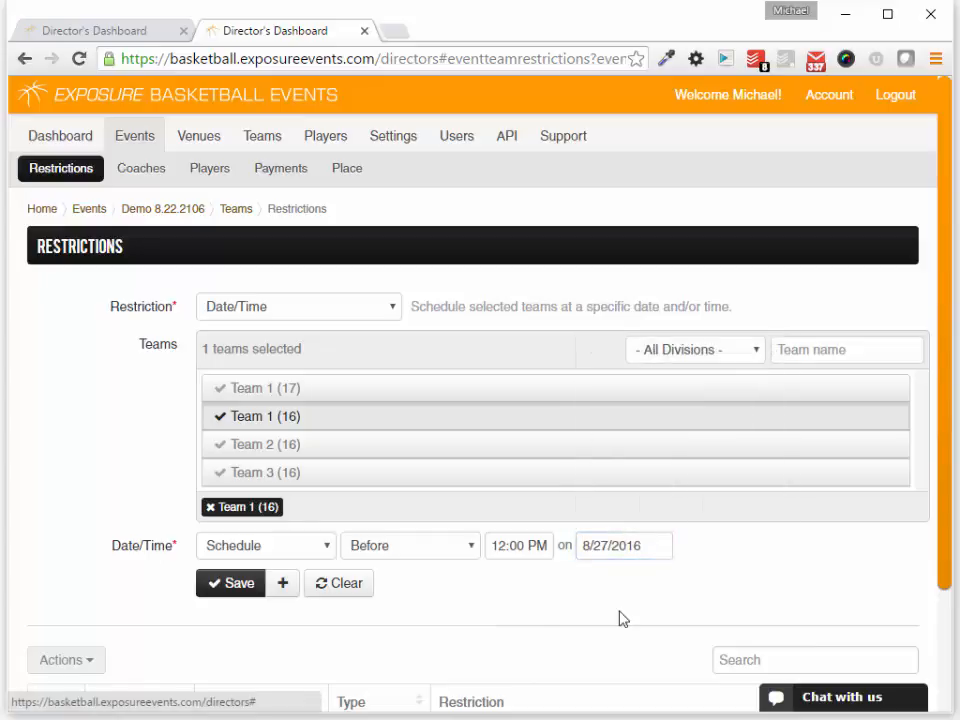
{"action": "left_click", "coordinate": [236, 590]}
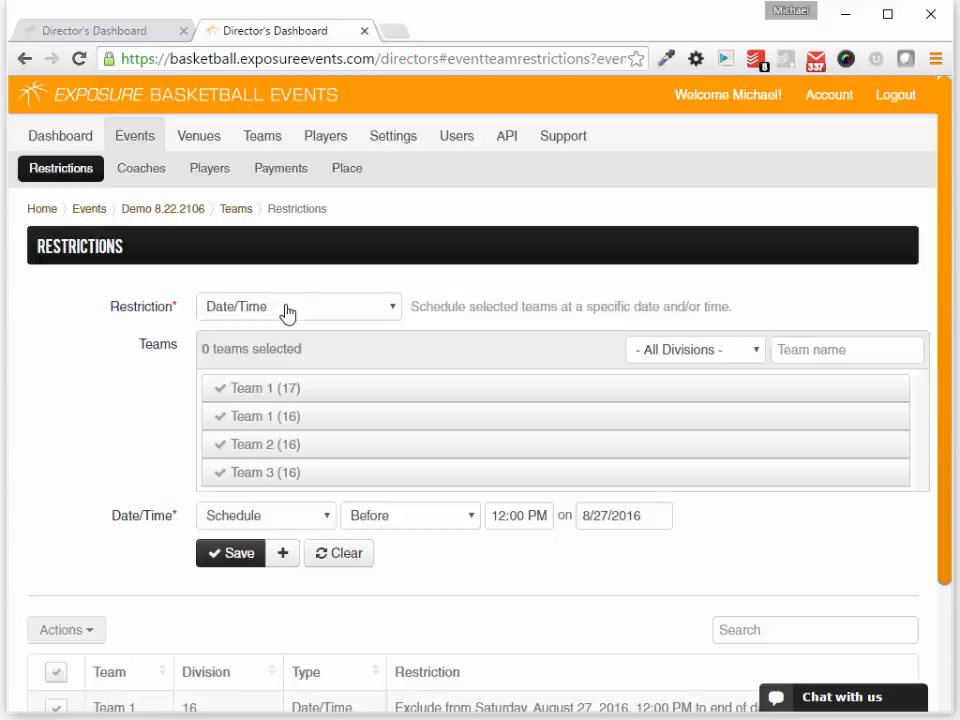
- Check the available restriction types, and close the restrictions page to return to the schedule grid
{"action": "left_click", "coordinate": [285, 316]}
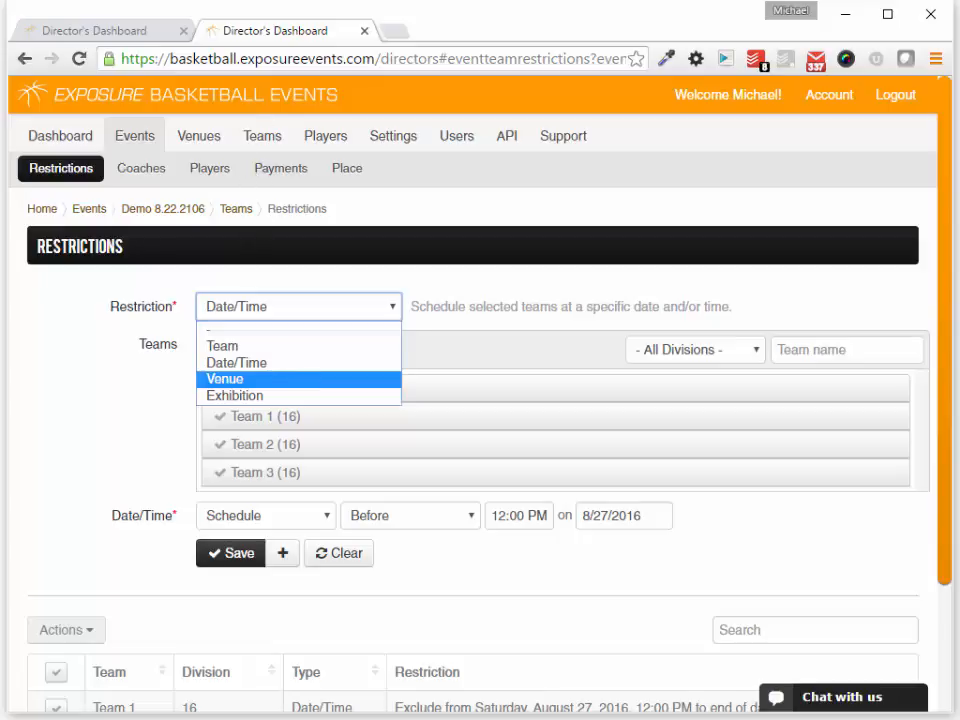
{"action": "left_click", "coordinate": [190, 107]}
{"action": "left_click", "coordinate": [363, 31]}
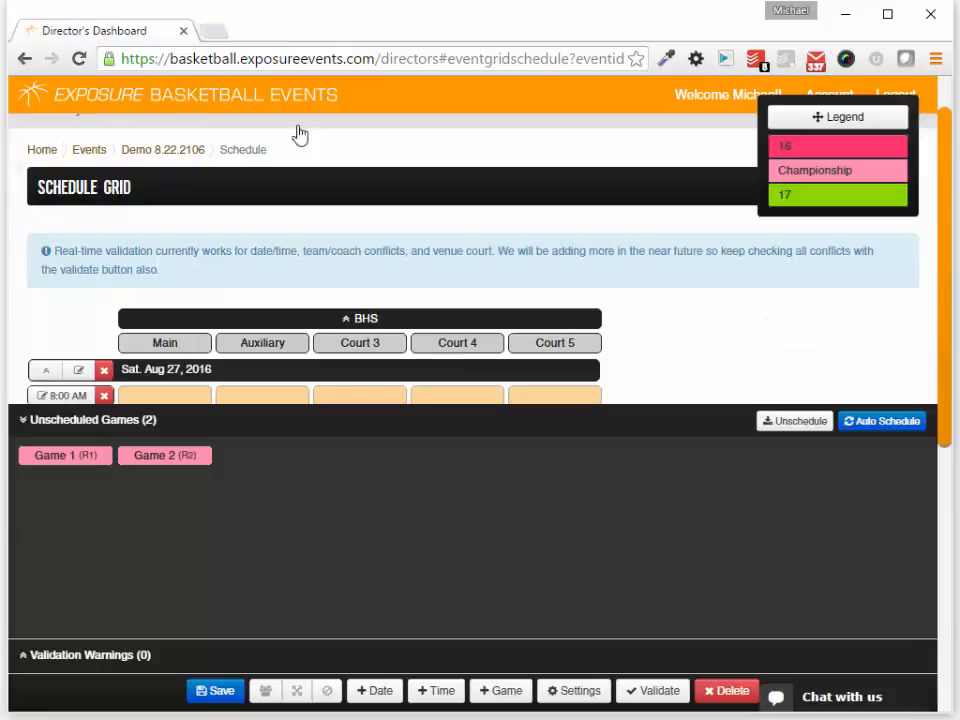
- Reload the schedule grid and display it full screen with the Unscheduled Games list collapsed
{"action": "left_click", "coordinate": [80, 60]}
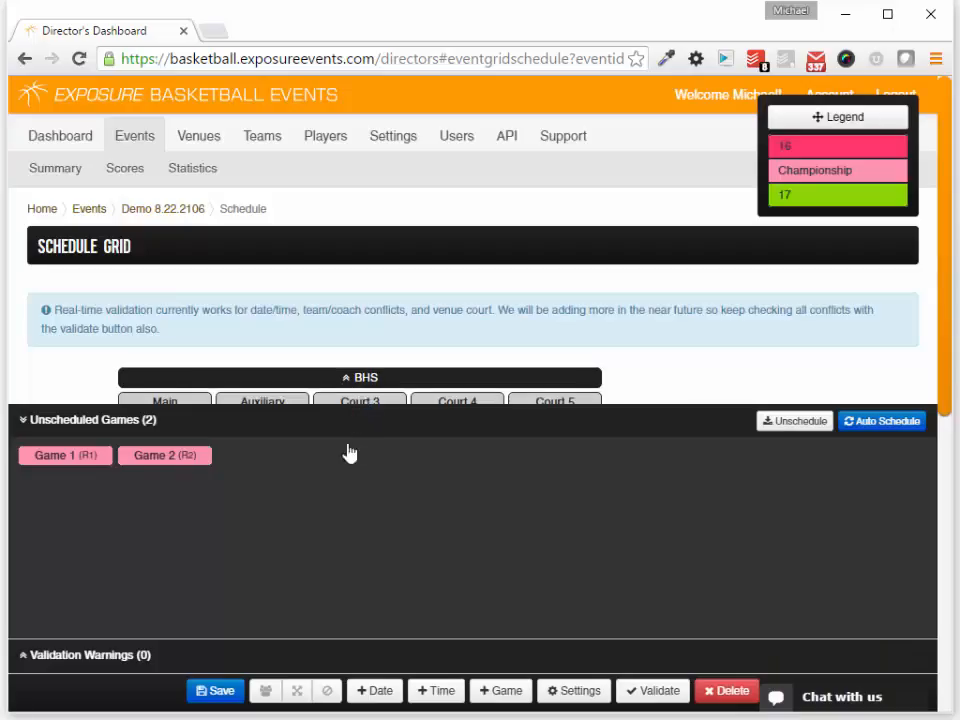
{"action": "left_click", "coordinate": [297, 690]}
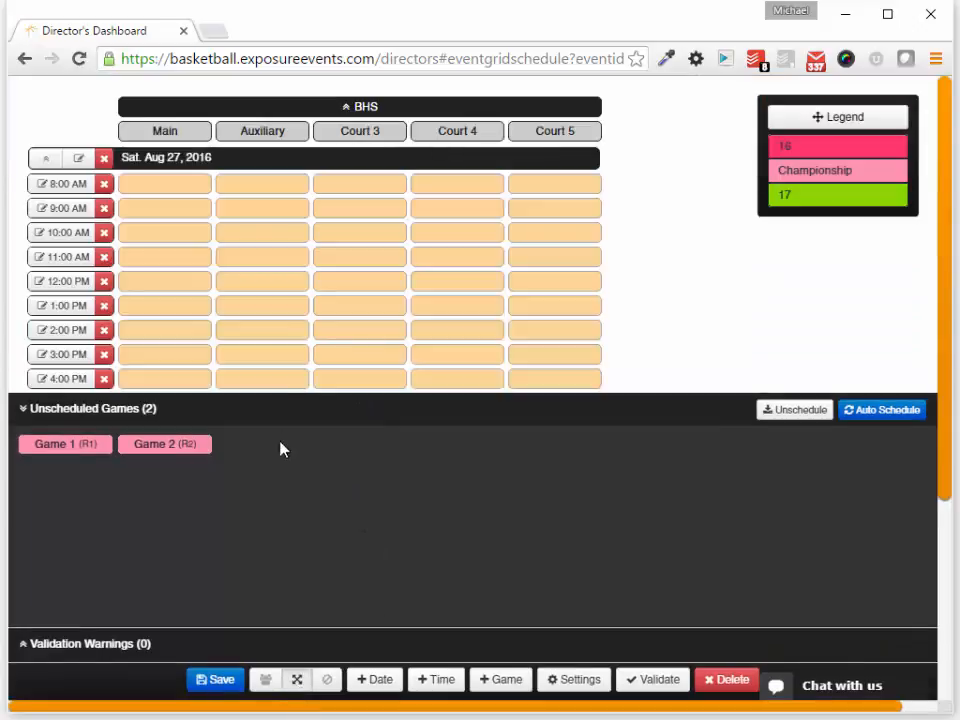
{"action": "left_click", "coordinate": [277, 415]}
{"action": "scroll", "coordinate": [735, 486], "scroll_direction": "down", "scroll_amount": 2}
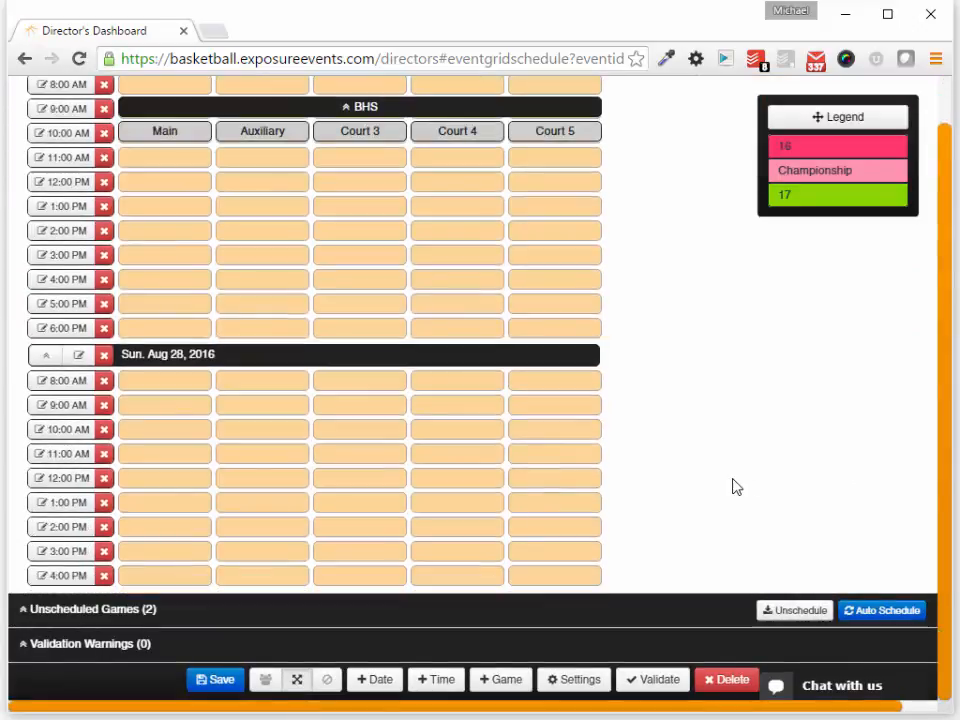
{"action": "scroll", "coordinate": [735, 486], "scroll_direction": "up", "scroll_amount": 2}
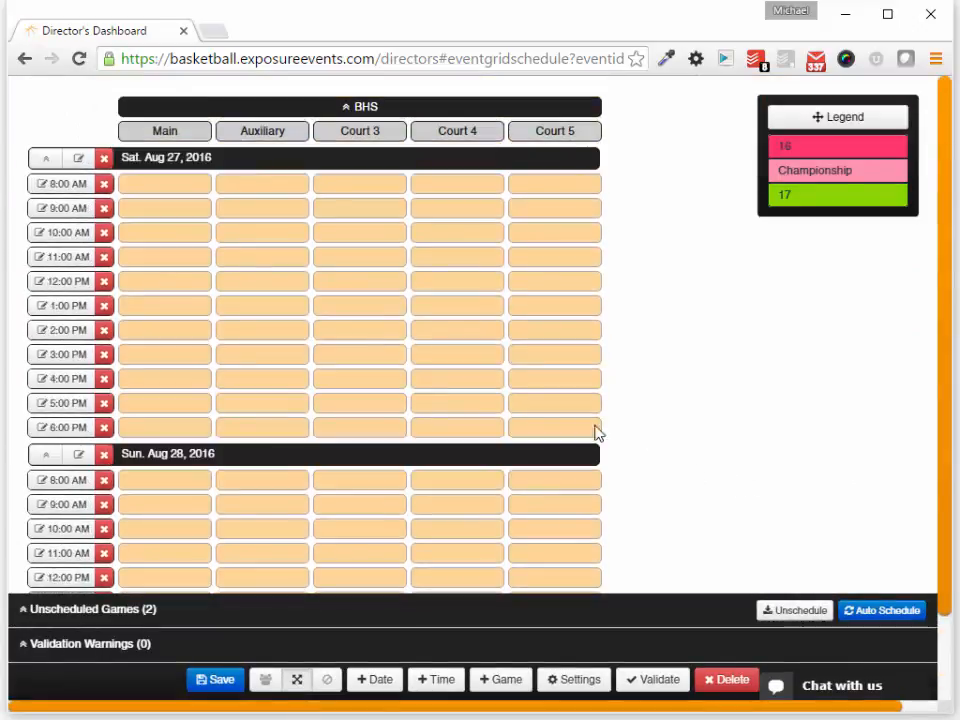
- Block the Court 5 slots at 5:00 PM and 6:00 PM on Sat. Aug 27, and make both available again
{"action": "left_click", "coordinate": [538, 429]}
{"action": "left_click", "coordinate": [531, 404]}
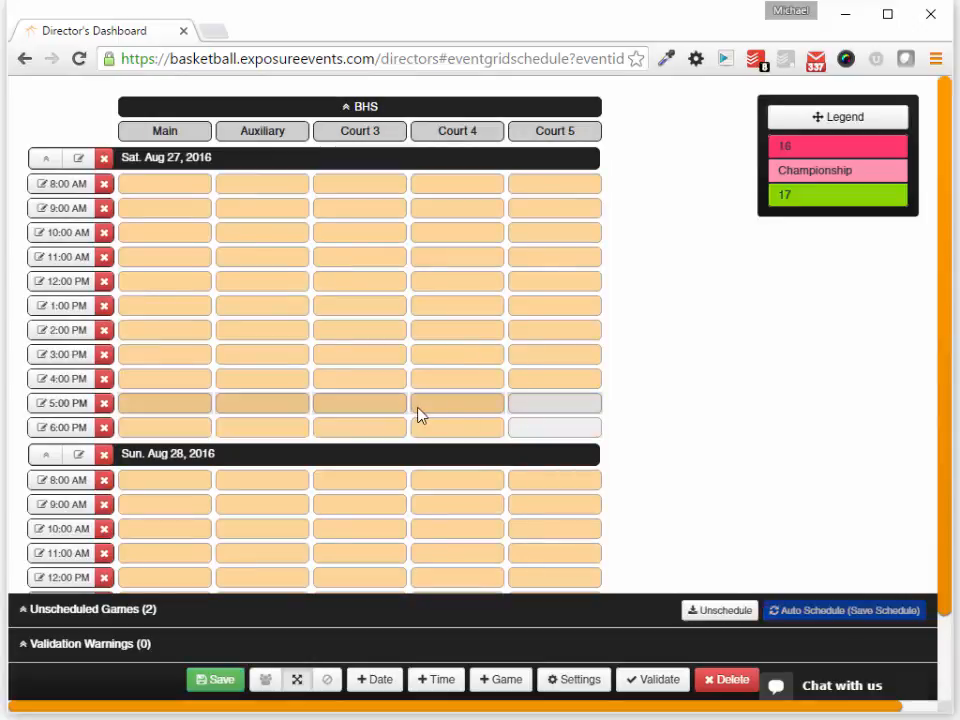
{"action": "left_click", "coordinate": [531, 410]}
{"action": "left_click", "coordinate": [545, 430]}
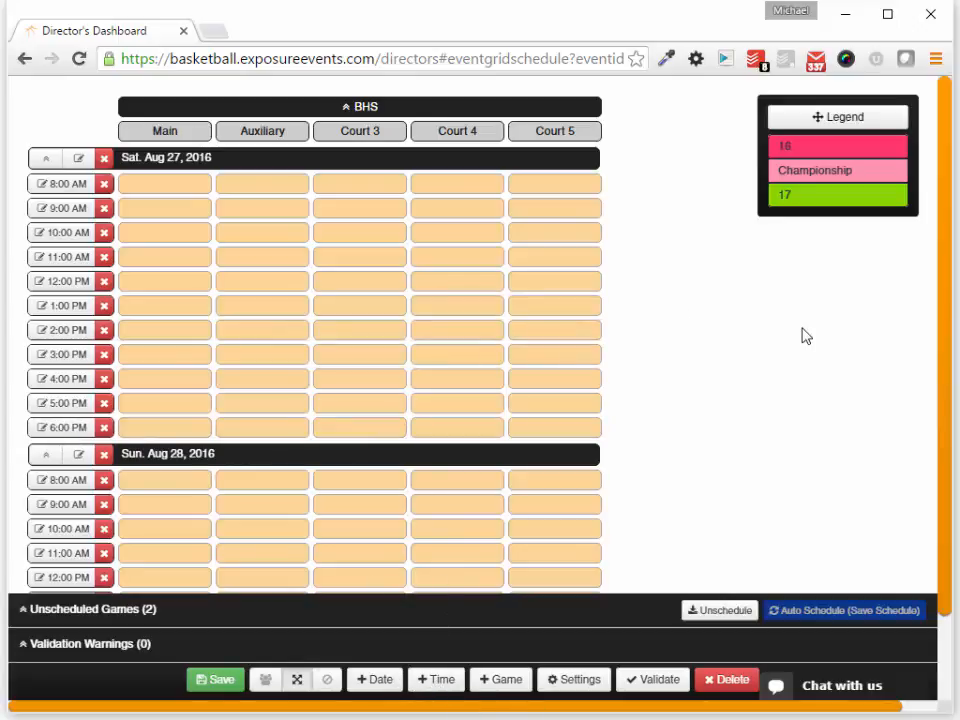
- Expand the Unscheduled Games list and check the matchup details of bracket Game 1 and Game 2
{"action": "left_click", "coordinate": [296, 621]}
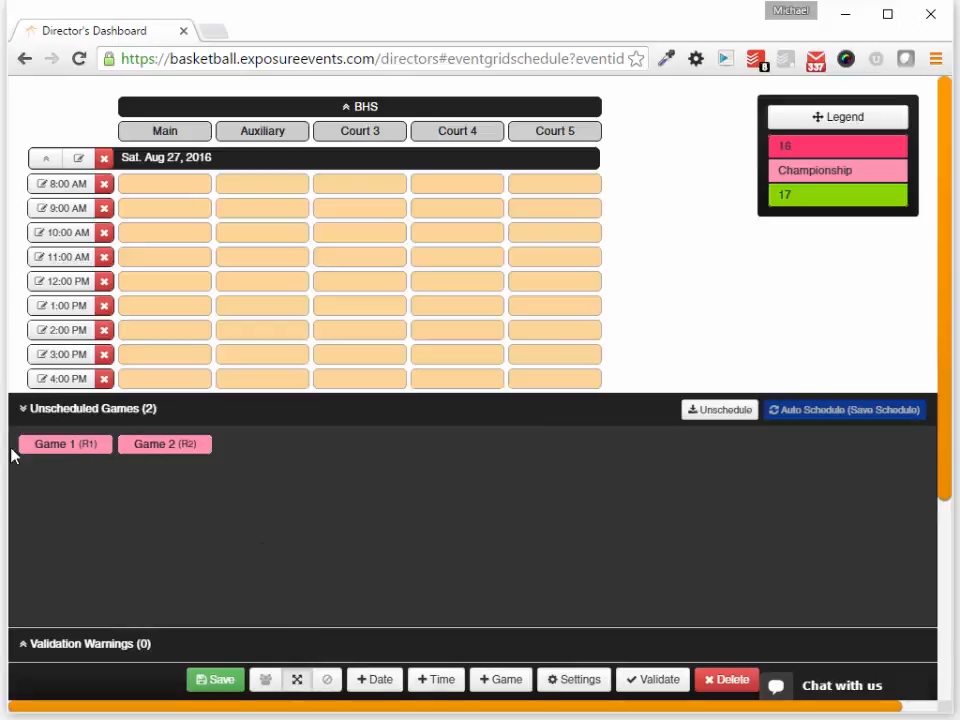
{"action": "mouse_move", "coordinate": [72, 455]}
{"action": "mouse_move", "coordinate": [160, 450]}
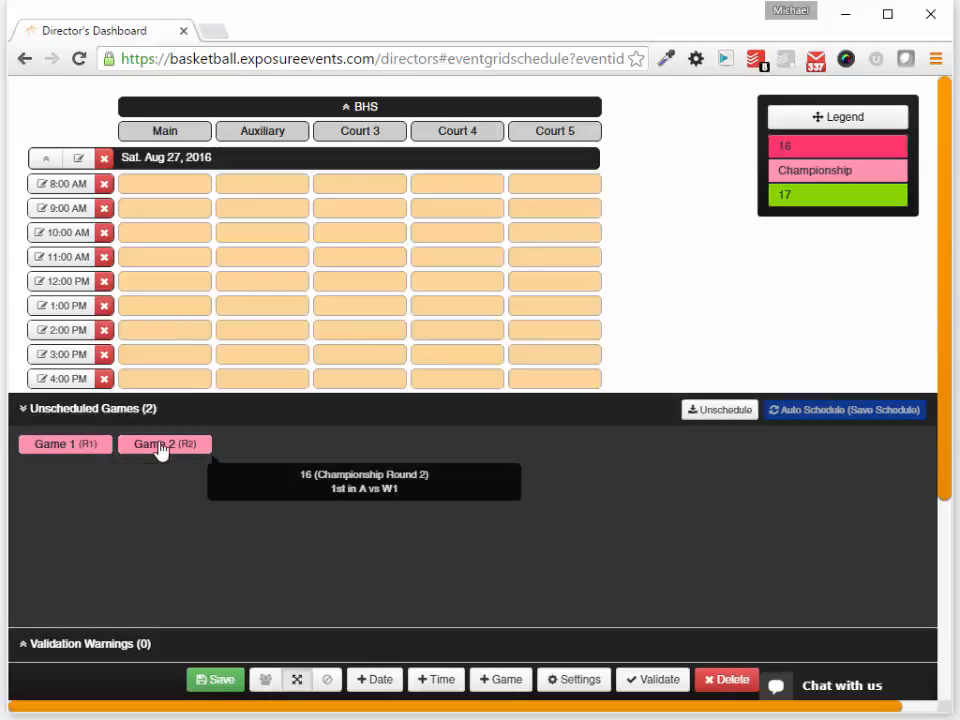
- Add pool games for all divisions, leaving the number of games blank to create all matchups
{"action": "left_click", "coordinate": [489, 680]}
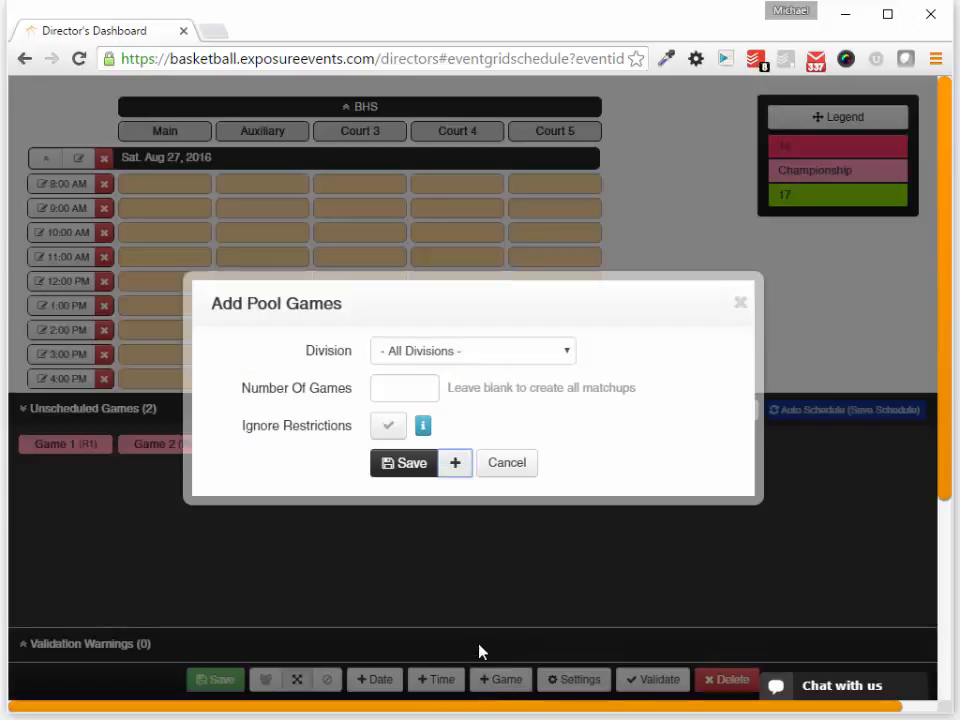
{"action": "left_click", "coordinate": [505, 364]}
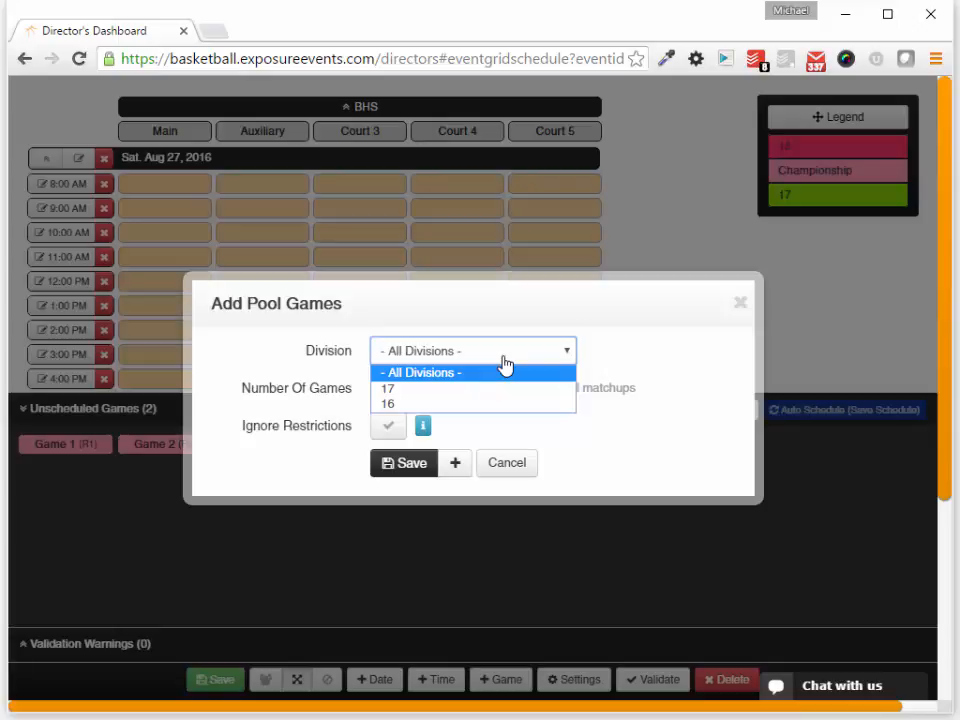
{"action": "left_click", "coordinate": [508, 388]}
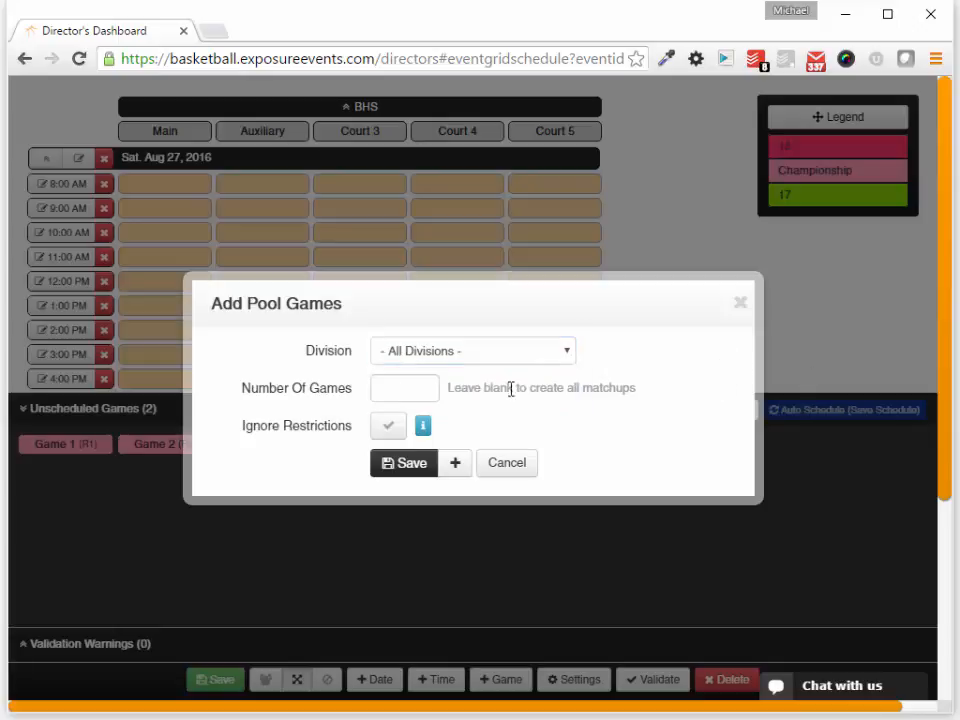
{"action": "left_click", "coordinate": [405, 392]}
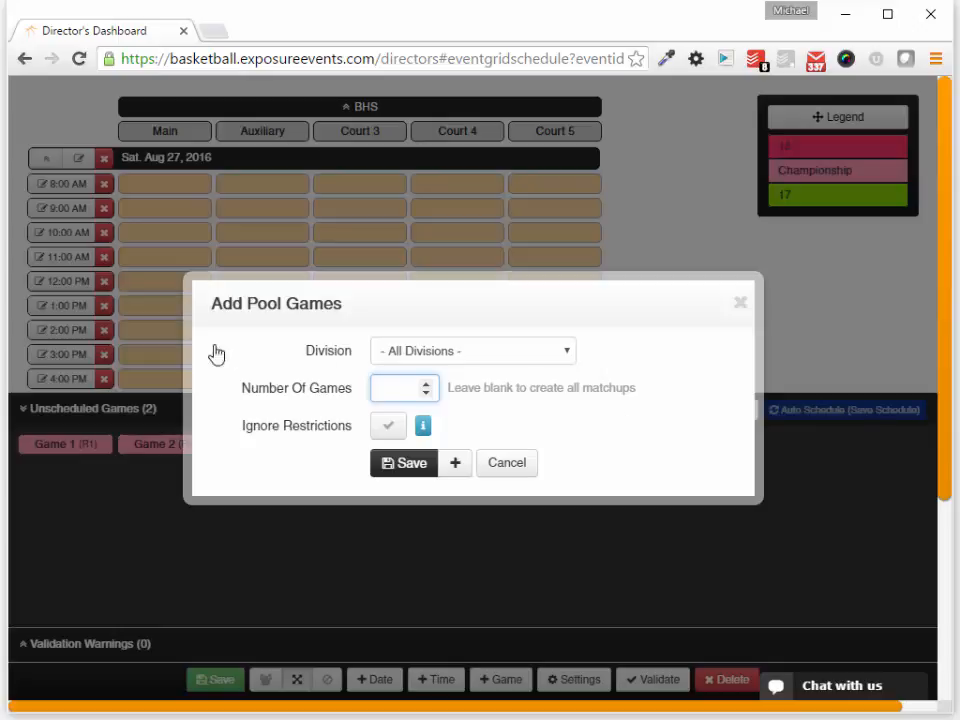
{"action": "type", "text": "2"}
{"action": "left_click", "coordinate": [678, 426]}
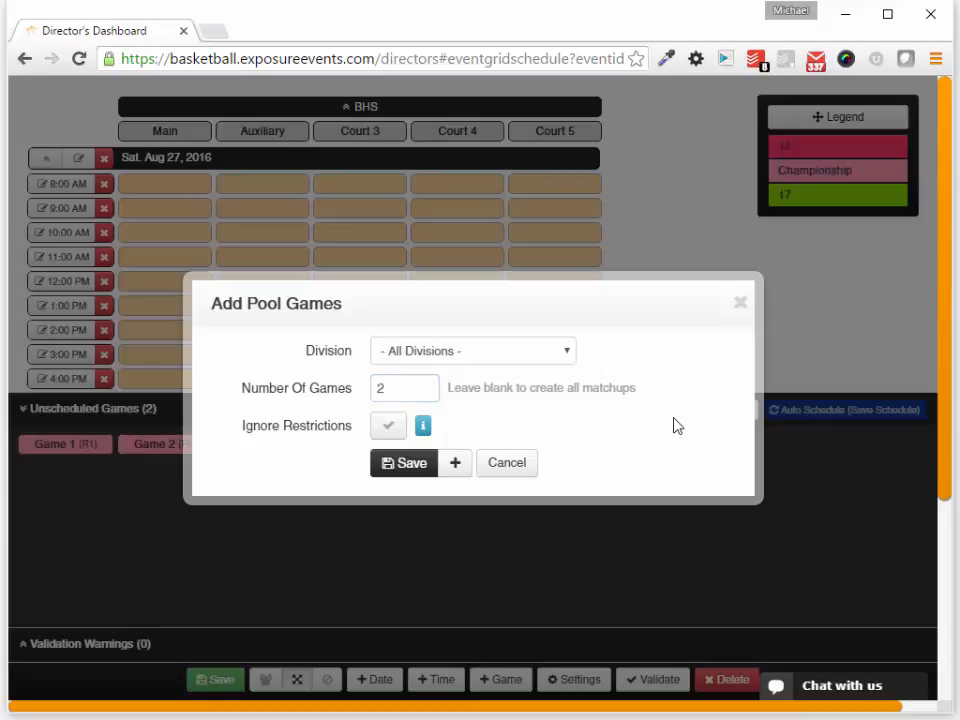
{"action": "double_click", "coordinate": [380, 388]}
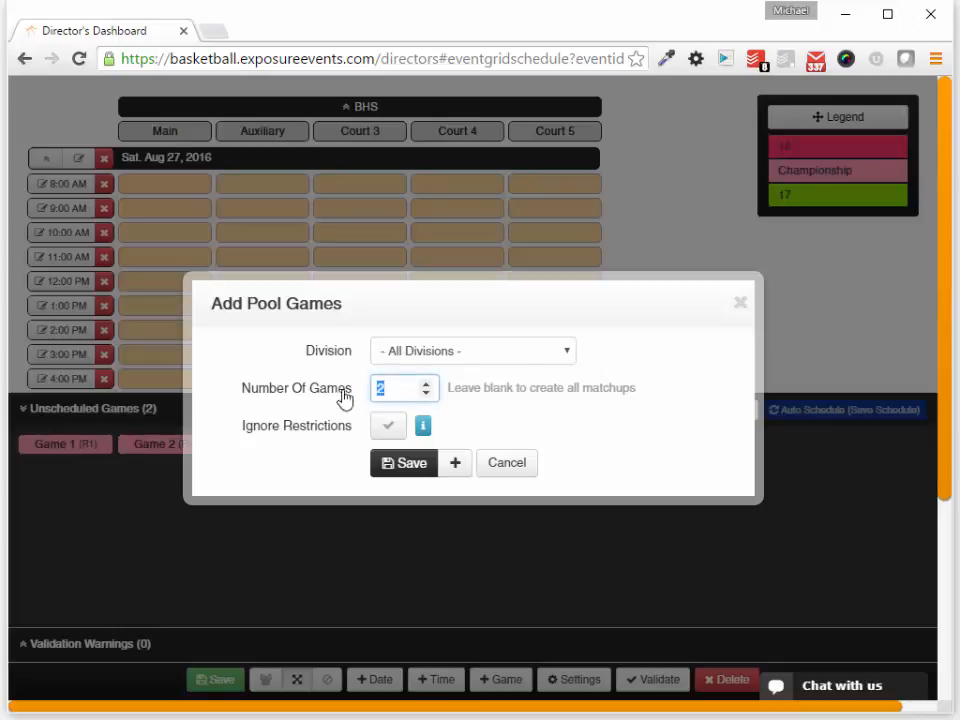
{"action": "key", "text": "BackSpace"}
{"action": "left_click", "coordinate": [425, 463]}
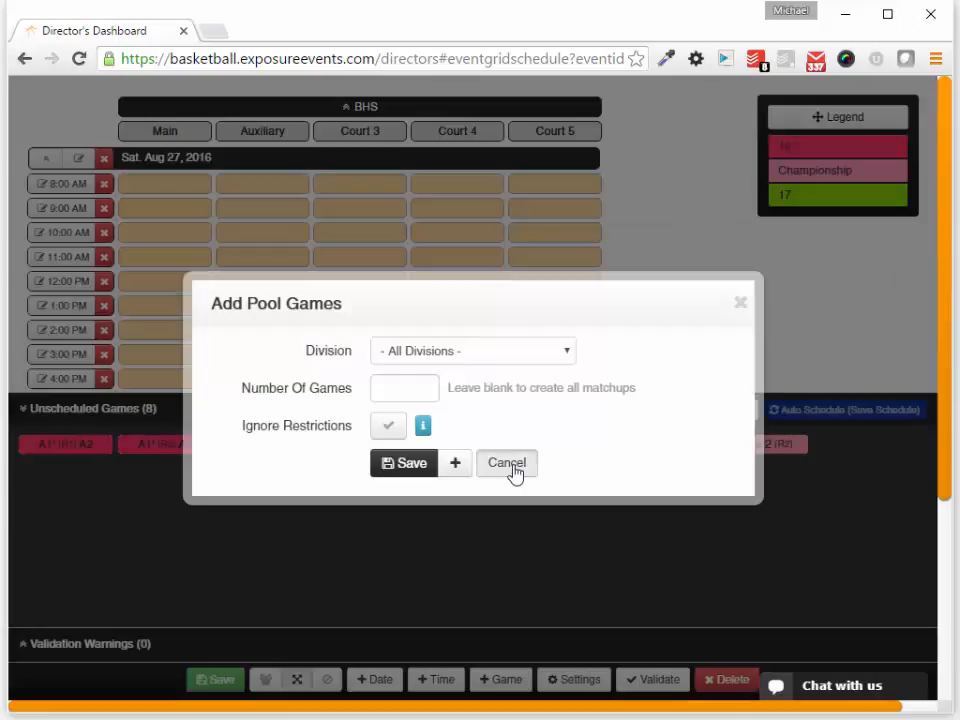
{"action": "left_click", "coordinate": [511, 470]}
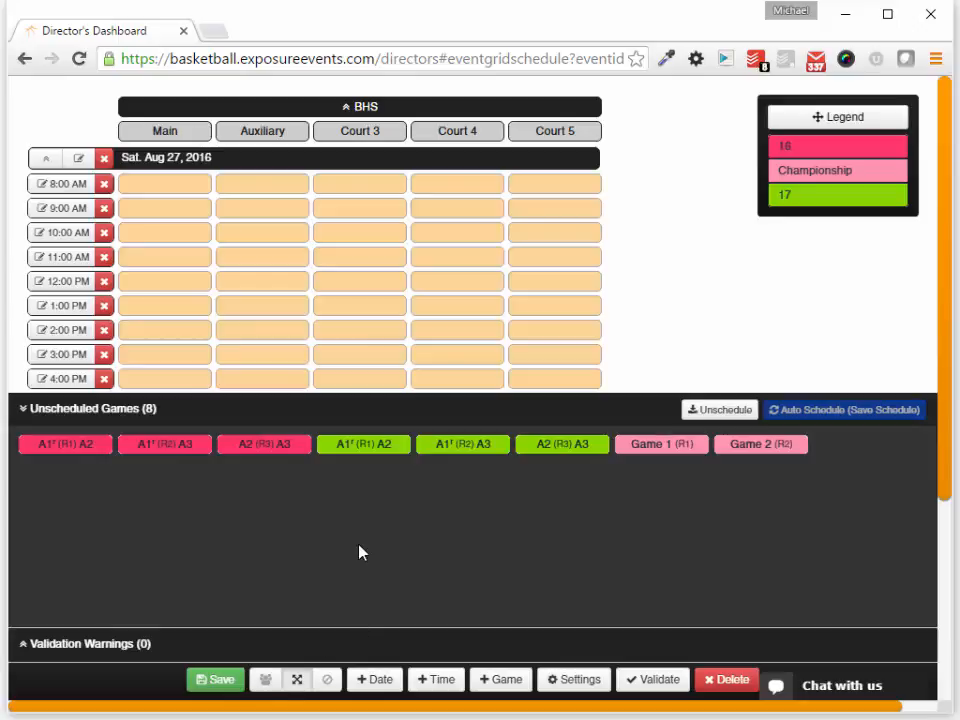
- Show team names on the games to examine the Team 1 vs Team 2 restrictions, and switch back to the short labels
{"action": "left_click", "coordinate": [268, 689]}
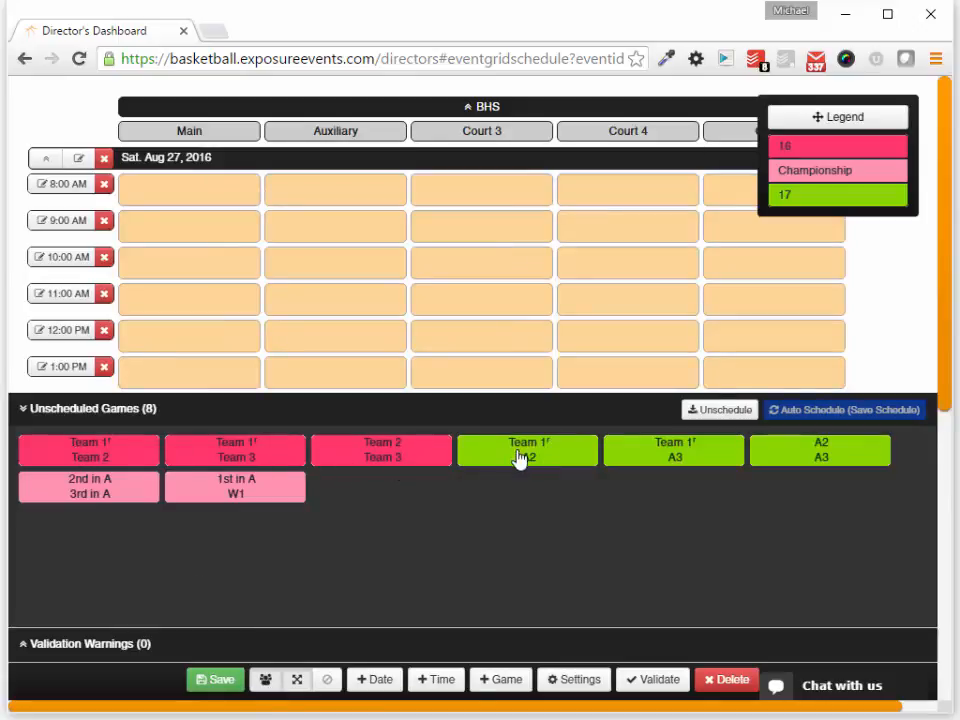
{"action": "mouse_move", "coordinate": [113, 455]}
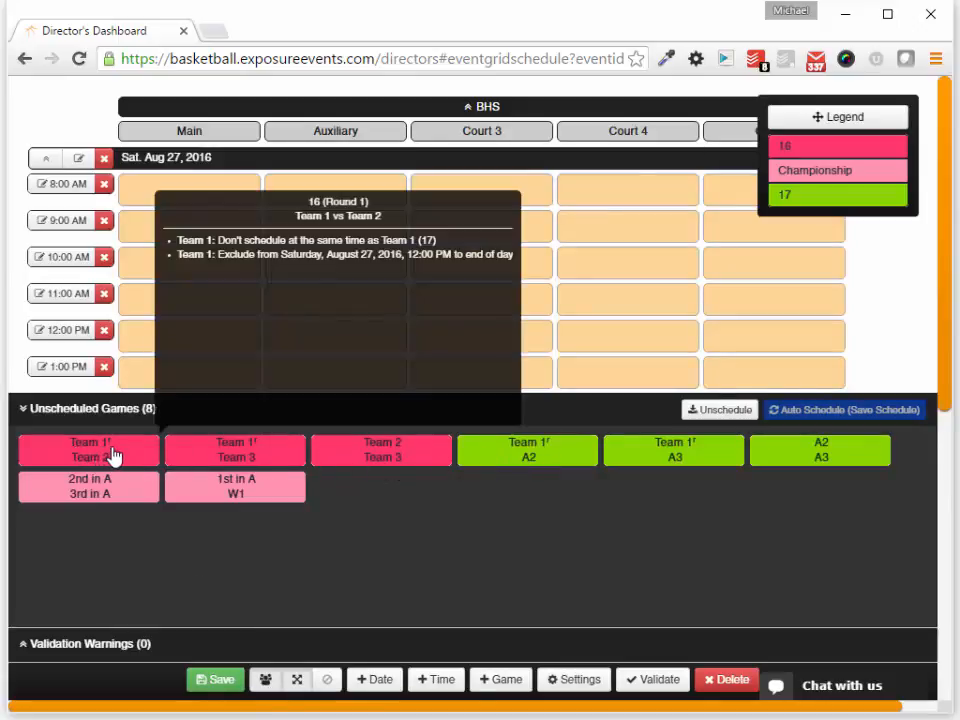
{"action": "key", "text": "ctrl+plus"}
{"action": "key", "text": "ctrl+plus"}
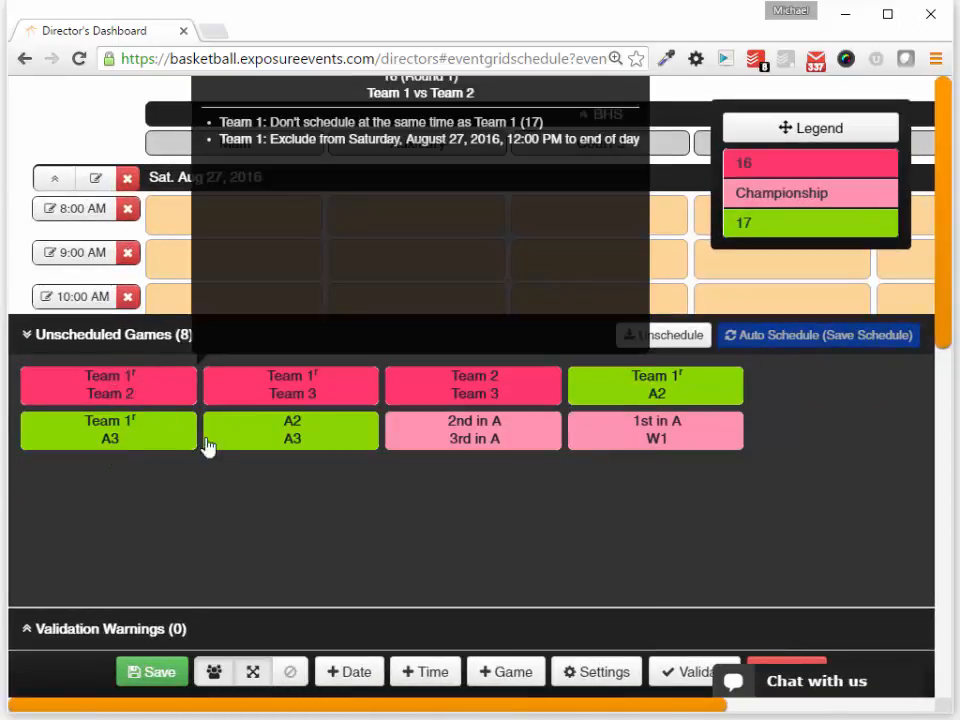
{"action": "key", "text": "ctrl+minus"}
{"action": "key", "text": "ctrl+minus"}
{"action": "key", "text": "ctrl+minus"}
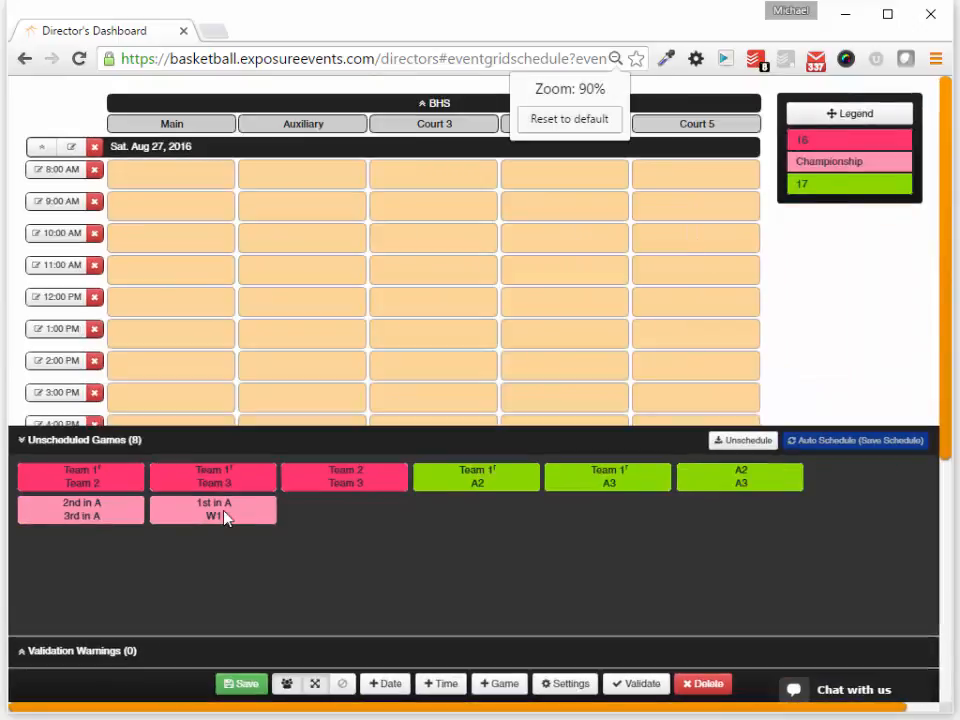
{"action": "key", "text": "ctrl+0"}
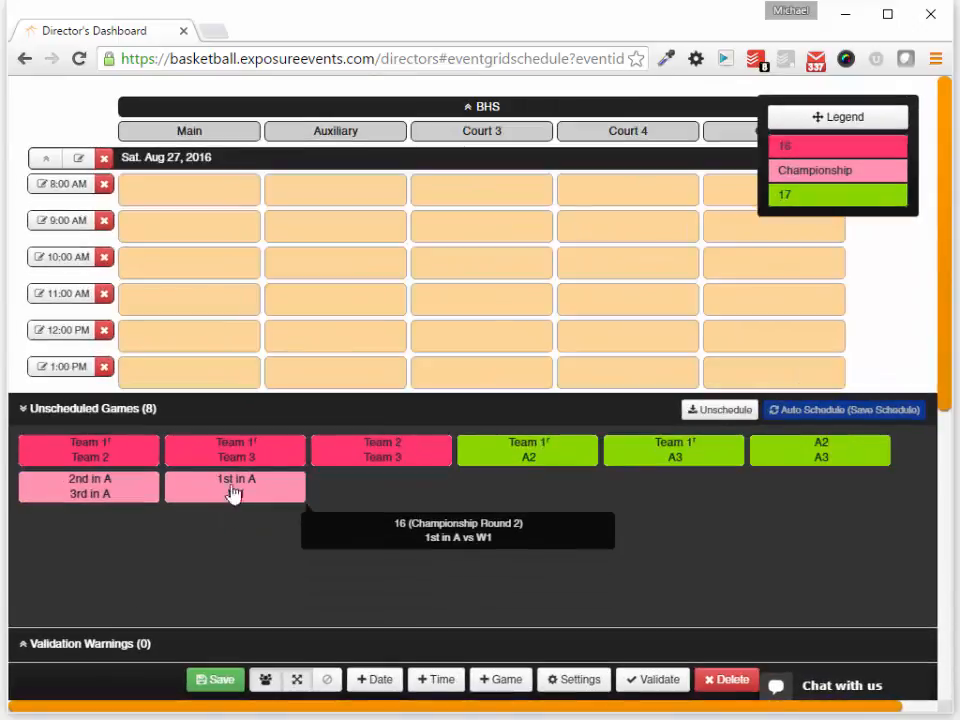
{"action": "left_click", "coordinate": [266, 679]}
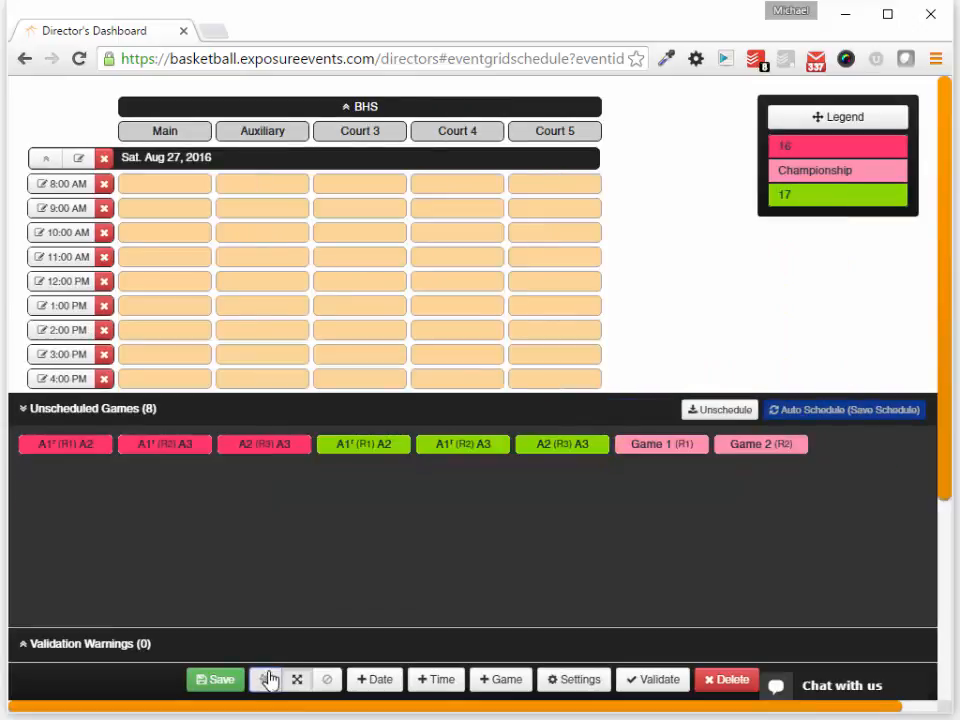
- Save the schedule, and review the grid, validation and auto schedule settings without changing them
{"action": "left_click", "coordinate": [214, 685]}
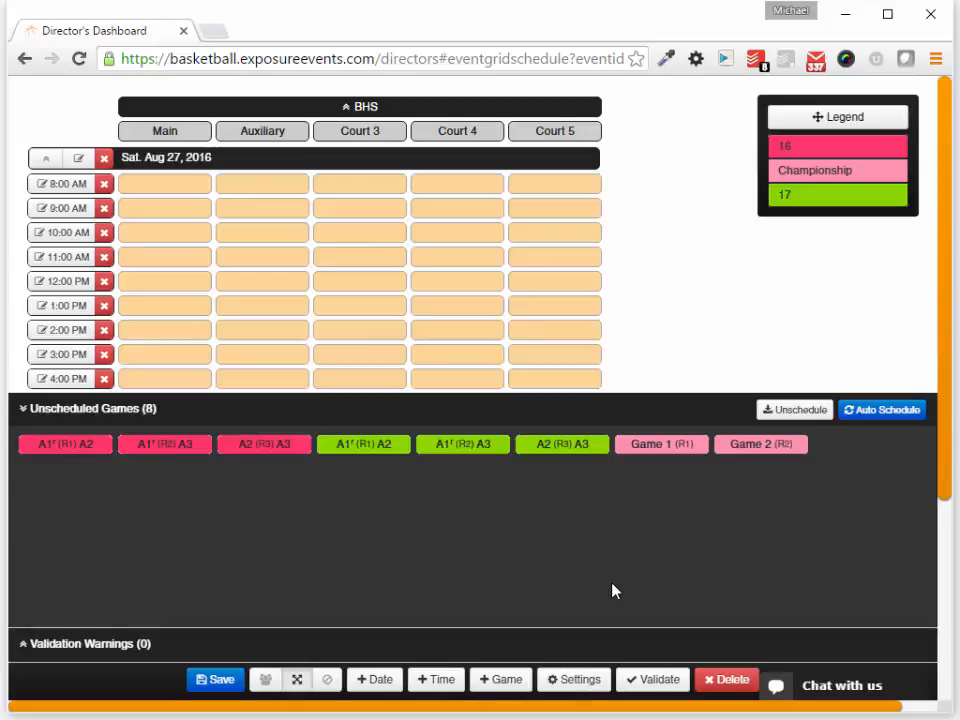
{"action": "left_click", "coordinate": [580, 680]}
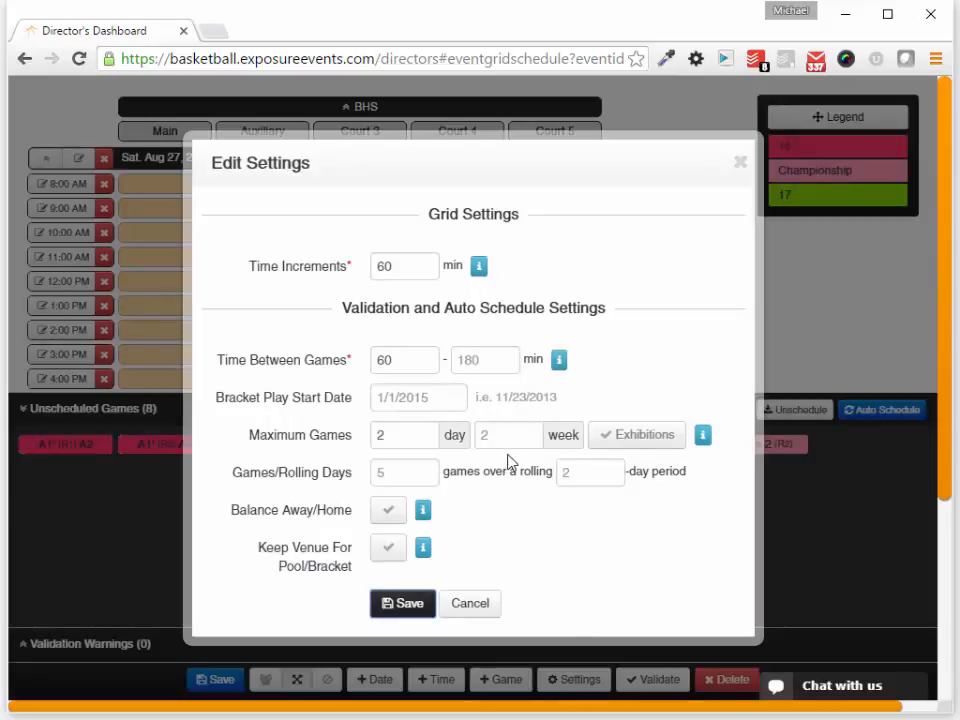
{"action": "left_click", "coordinate": [470, 603]}
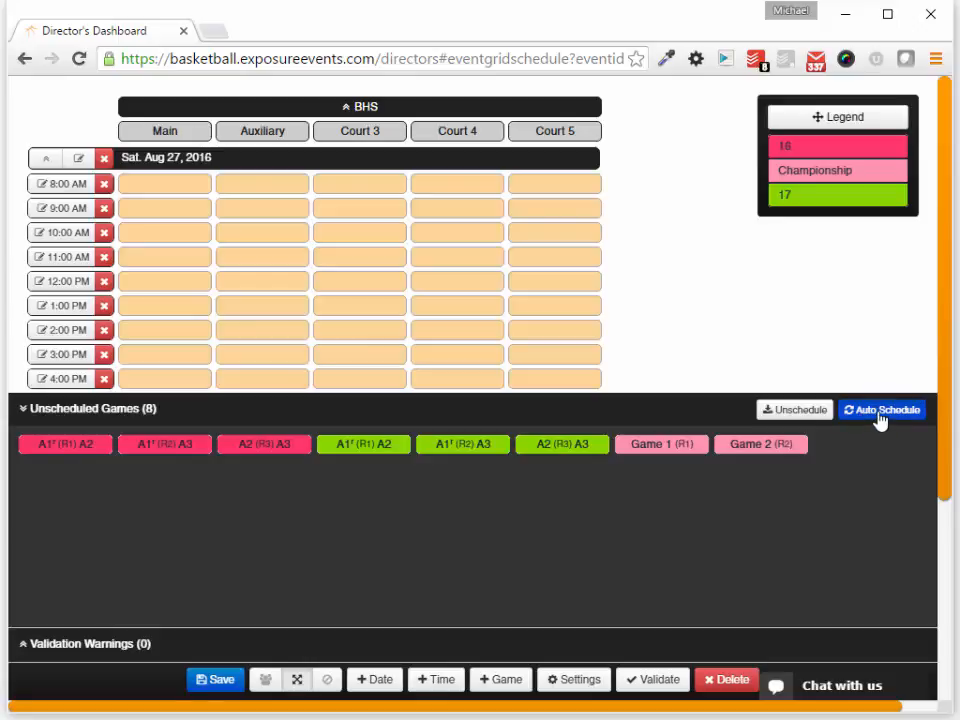
- Auto schedule all unscheduled pool and bracket games for all divisions, and check the 9:00 AM game's restrictions
{"action": "left_click", "coordinate": [848, 414]}
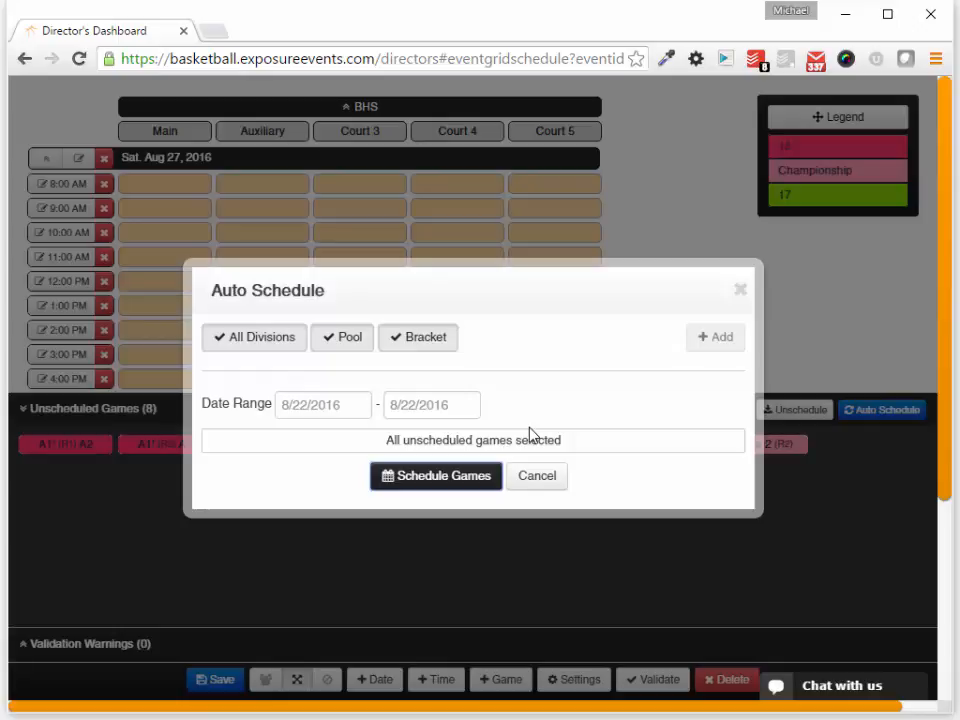
{"action": "left_click", "coordinate": [483, 475]}
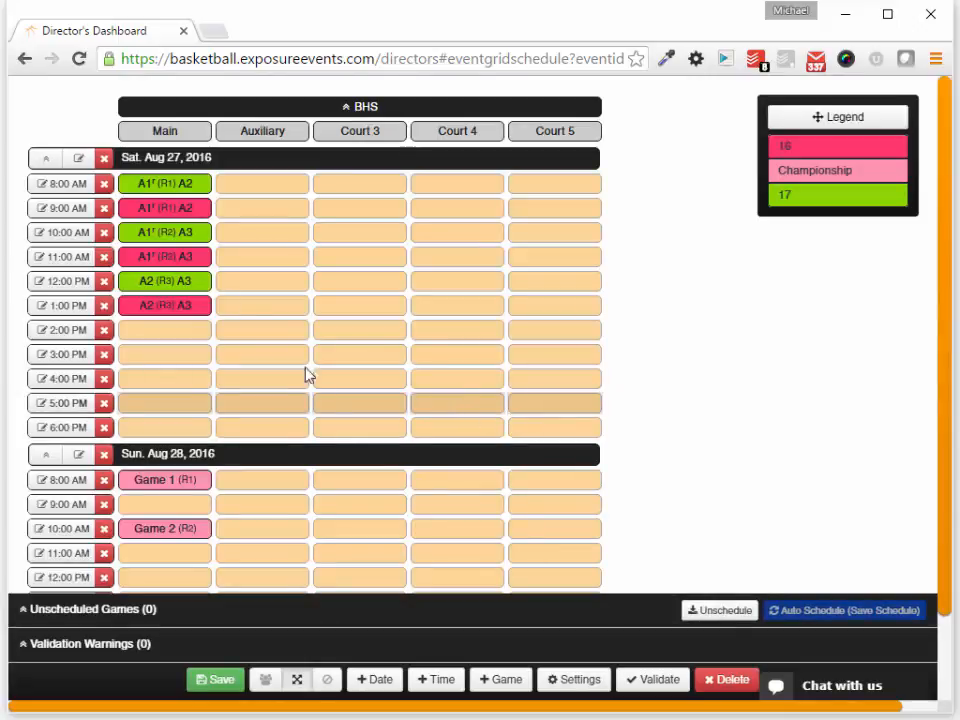
{"action": "mouse_move", "coordinate": [185, 218]}
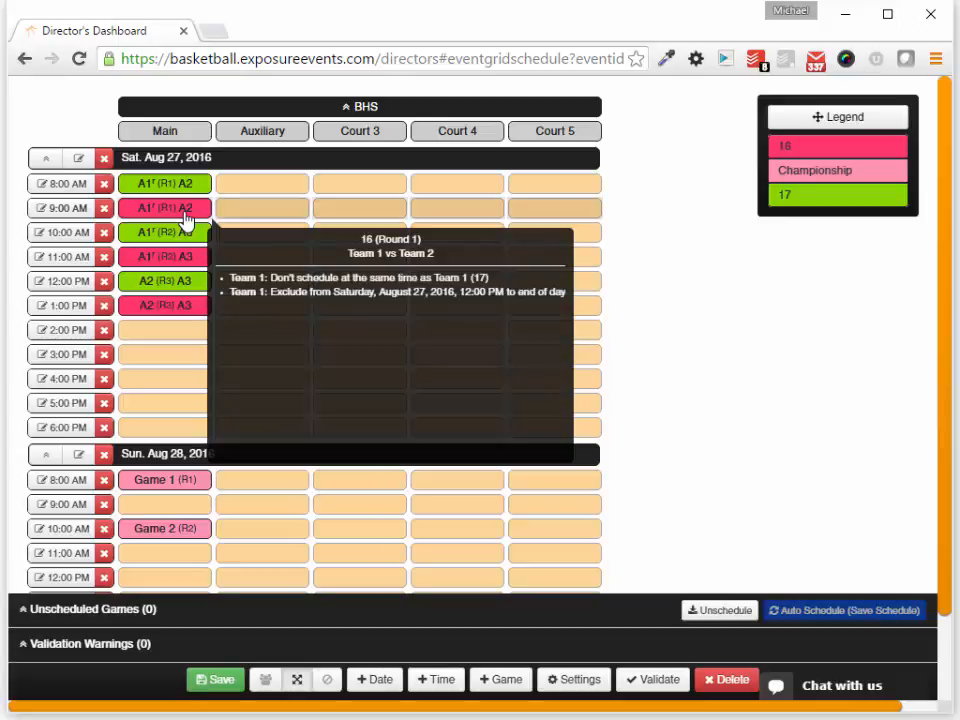
{"action": "left_click_drag", "start_coordinate": [185, 218], "coordinate": [196, 212]}
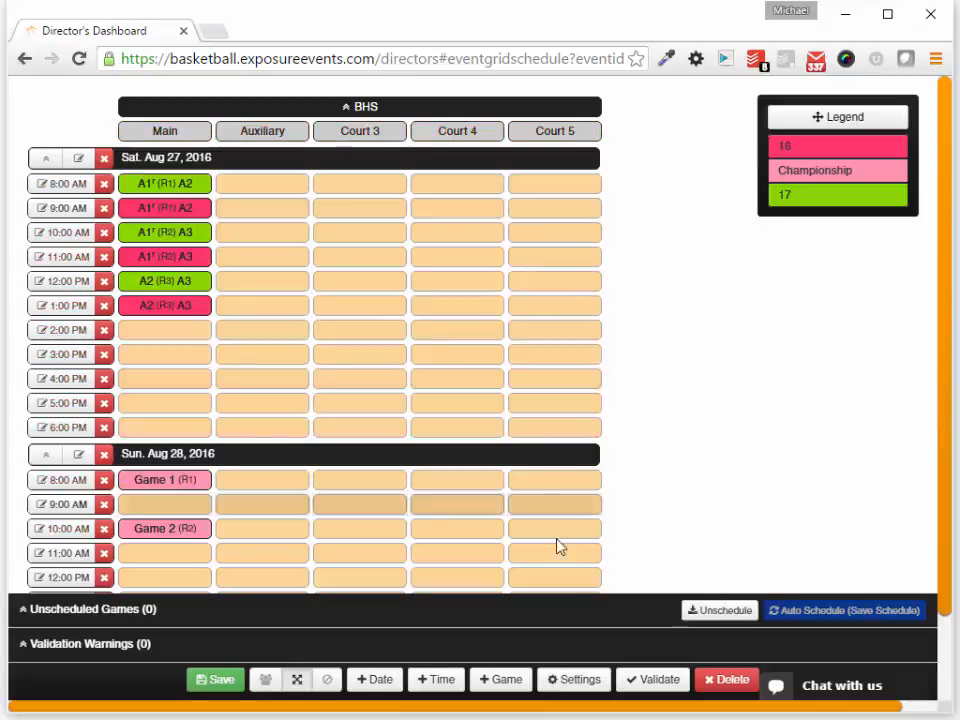
- Unschedule all pool and bracket games for all dates and divisions
{"action": "left_click", "coordinate": [700, 620]}
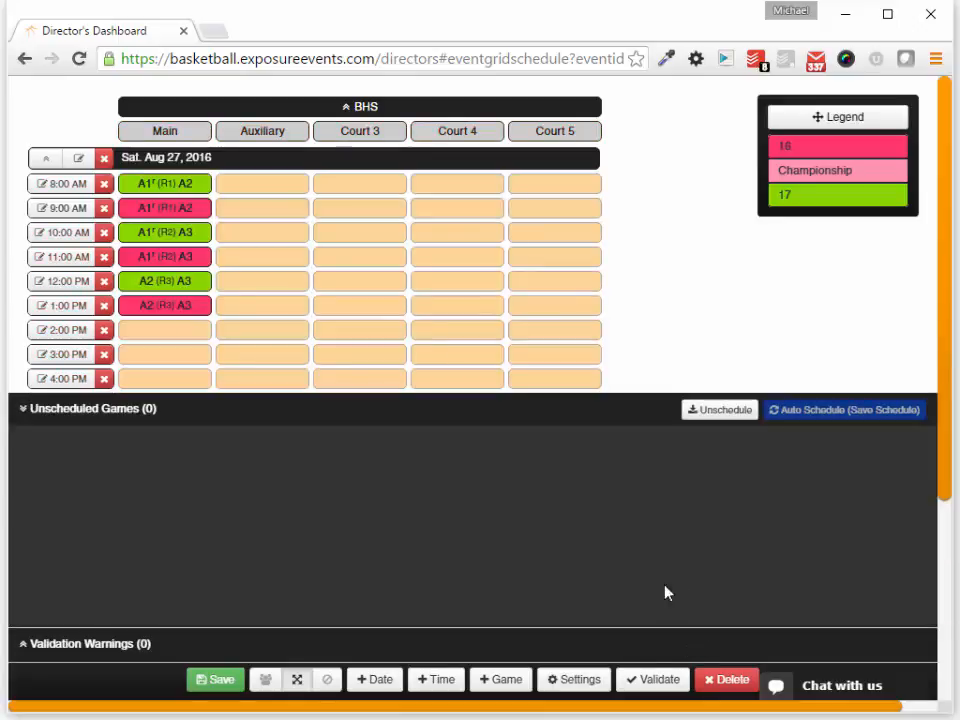
{"action": "left_click", "coordinate": [713, 422]}
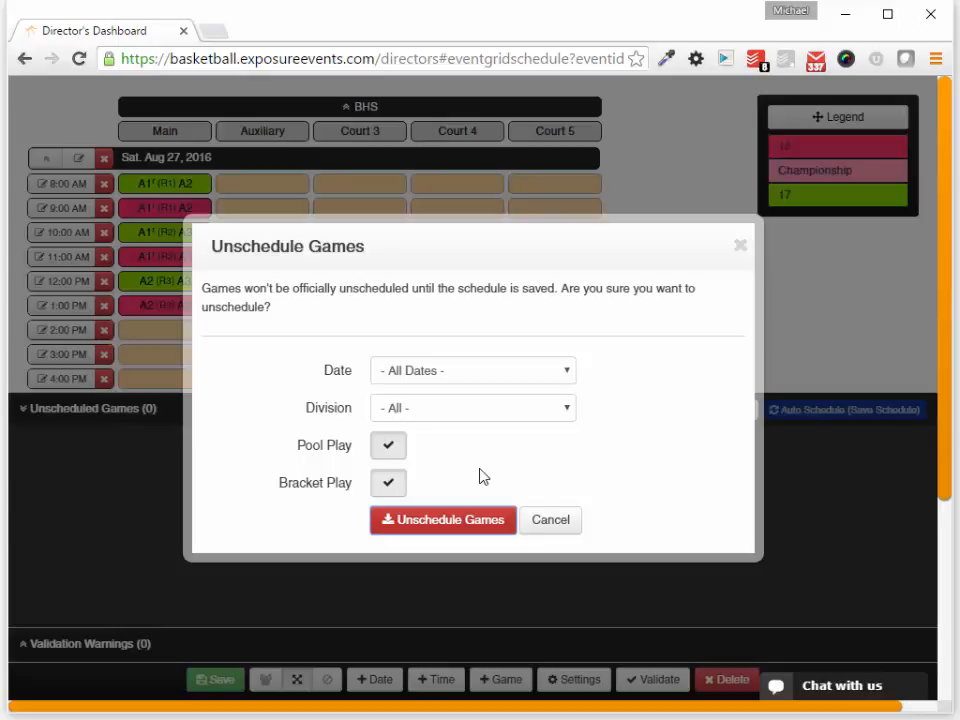
{"action": "left_click", "coordinate": [480, 520]}
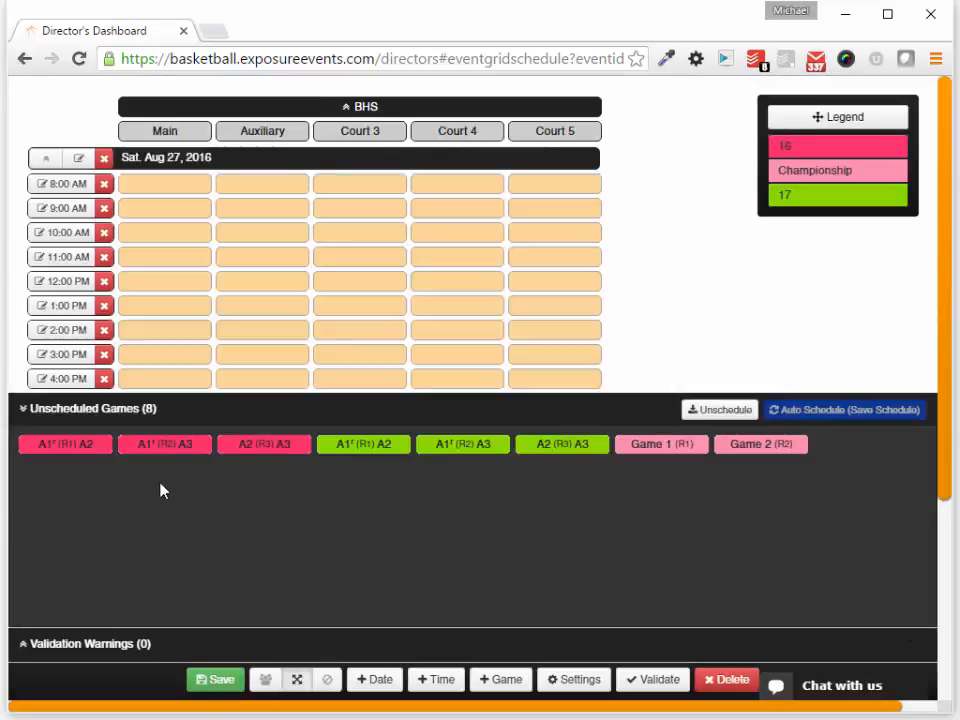
- Manually schedule division 16's A1 vs A2 at 8:00 AM and A1 vs A3 at 12:00 PM on the Main court, Sat. Aug 27
{"action": "mouse_move", "coordinate": [70, 456]}
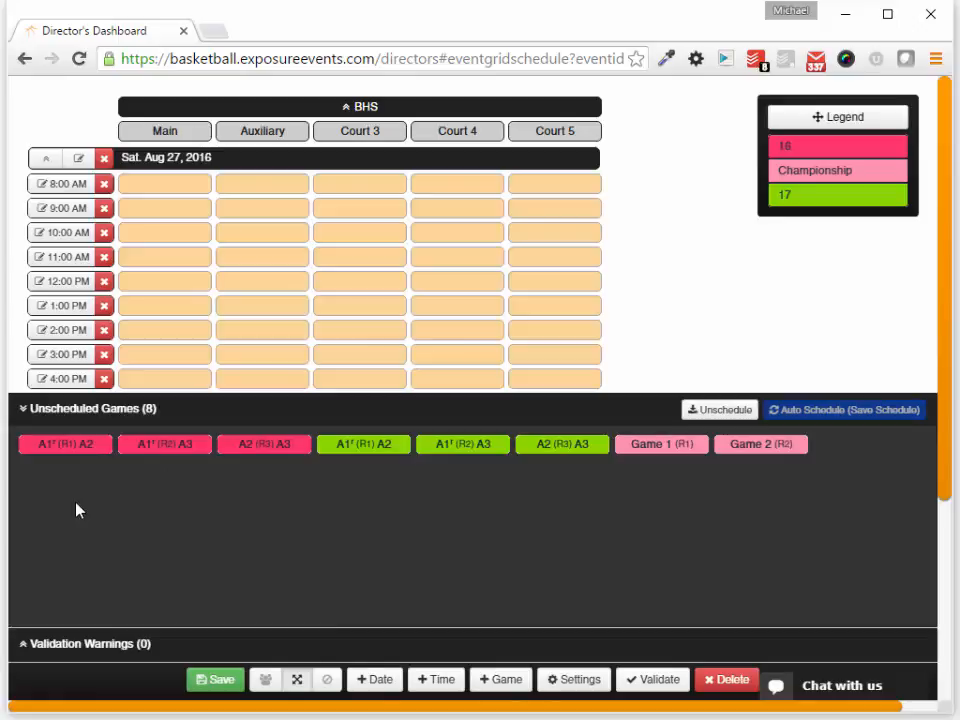
{"action": "left_click_drag", "start_coordinate": [66, 453], "coordinate": [163, 192]}
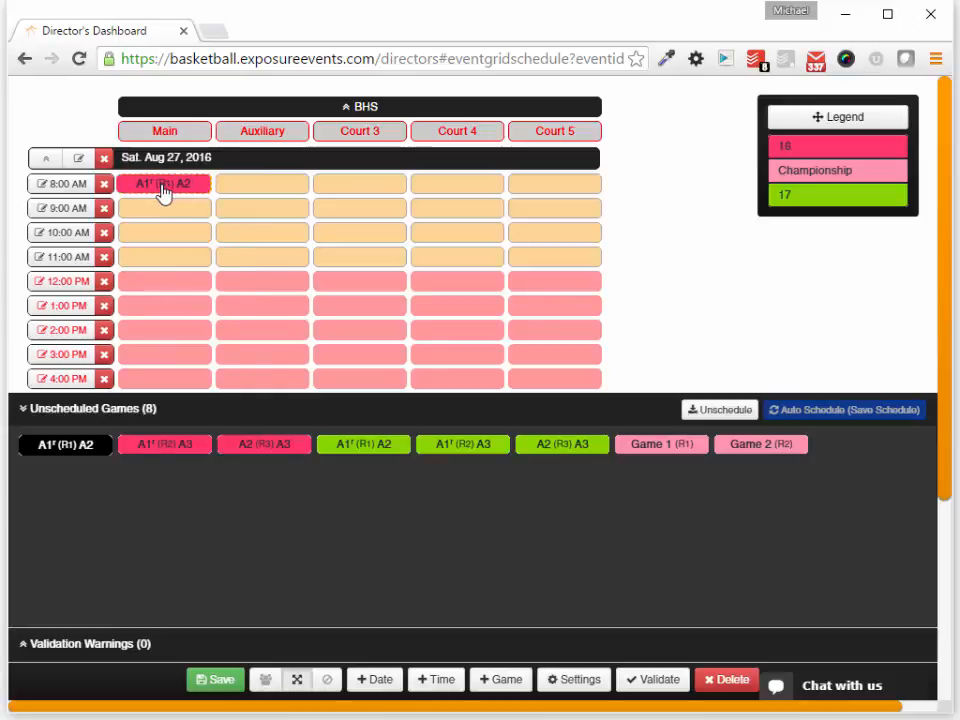
{"action": "left_click_drag", "start_coordinate": [73, 446], "coordinate": [172, 288]}
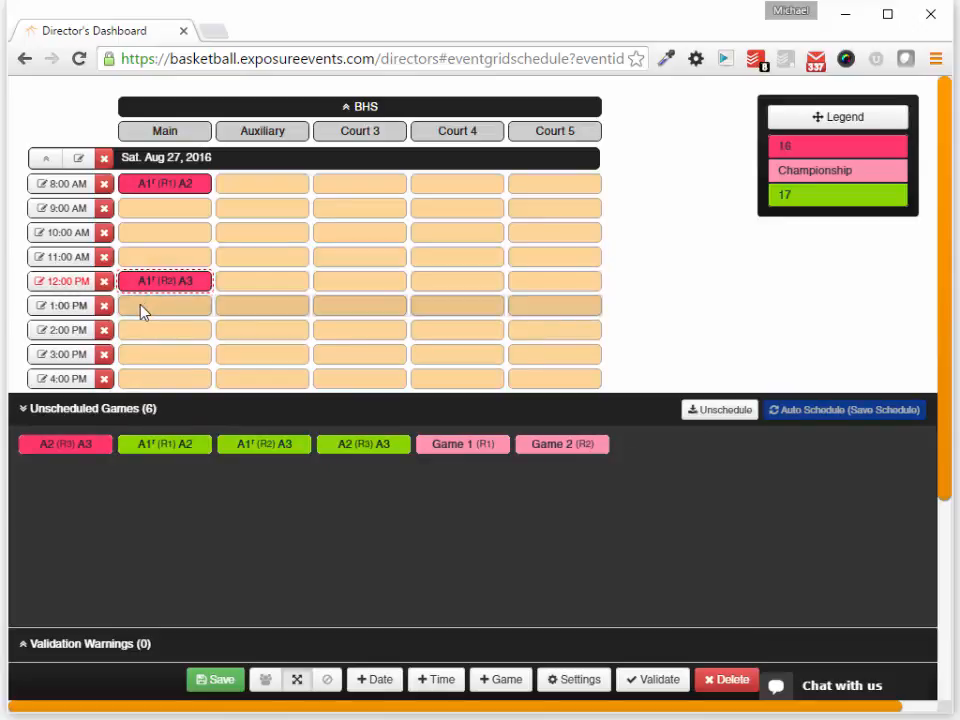
- Move division 16's A1 vs A3 game to 10:00 AM on the Main court, Sat. Aug 27
{"action": "key", "text": "ctrl+plus"}
{"action": "key", "text": "ctrl+plus"}
{"action": "key", "text": "ctrl+plus"}
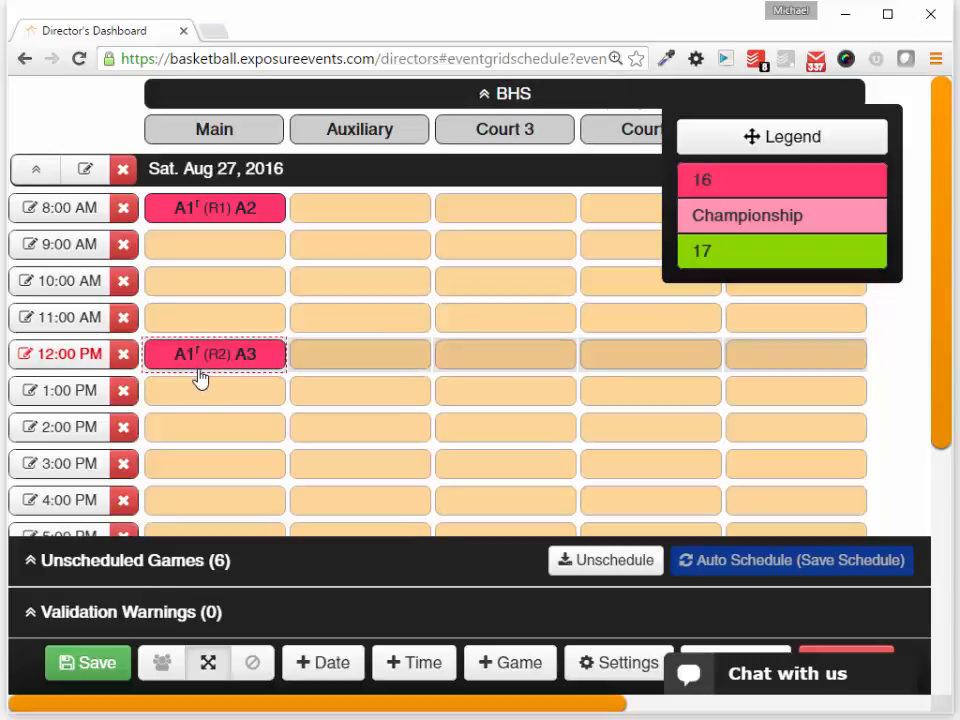
{"action": "key", "text": "ctrl+minus"}
{"action": "key", "text": "ctrl+minus"}
{"action": "key", "text": "ctrl+minus"}
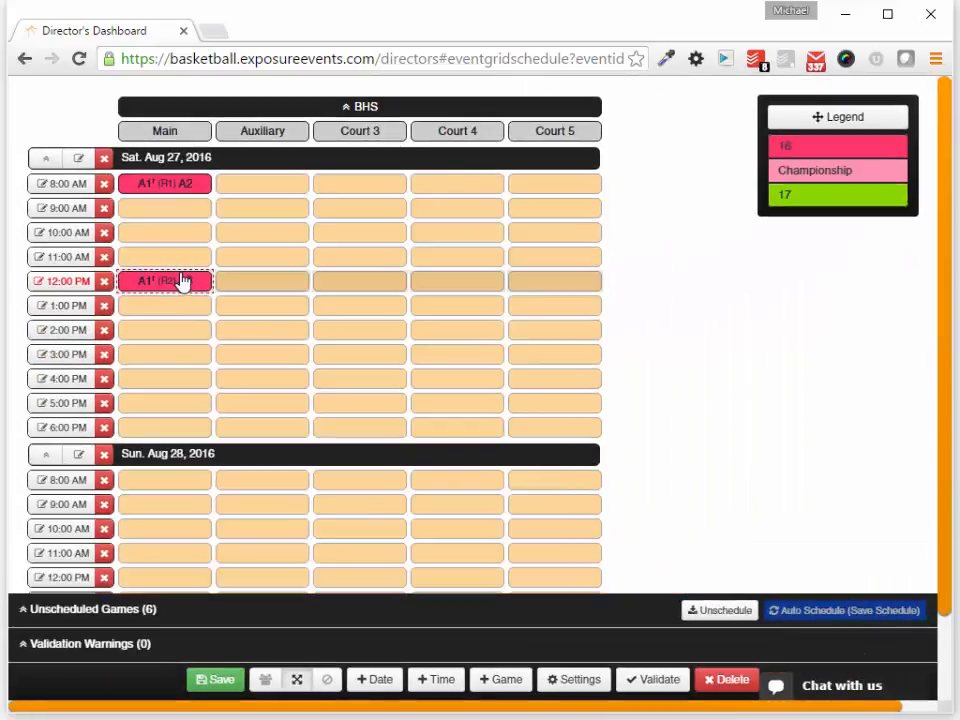
{"action": "left_click_drag", "start_coordinate": [171, 285], "coordinate": [200, 236]}
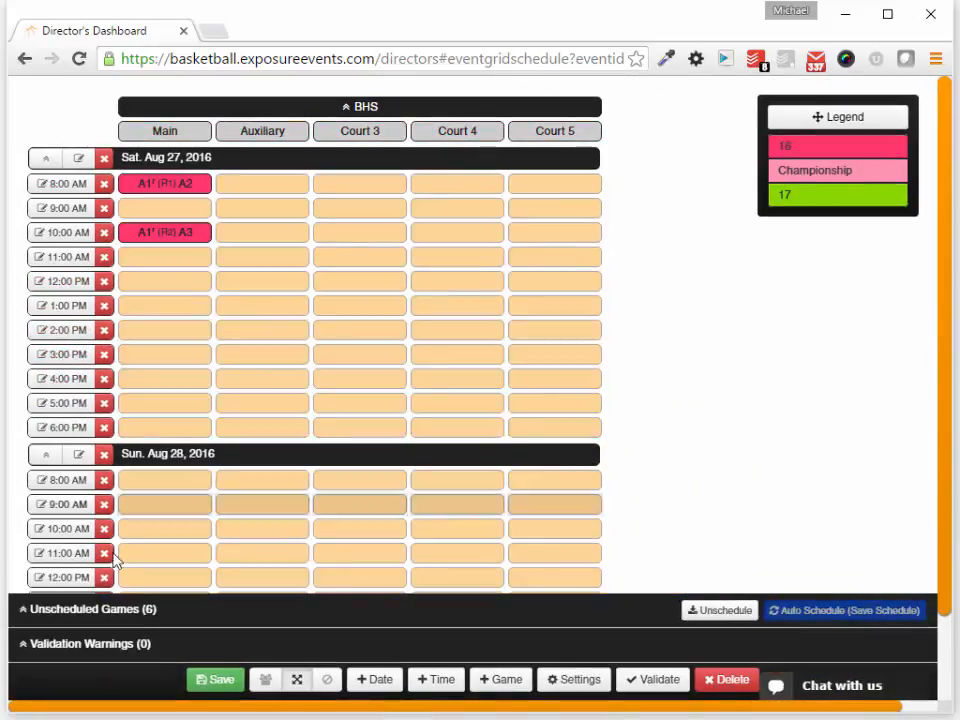
- Schedule division 16's A2 vs A3 on the Main court at 11:00 AM, move it to 12:00 PM, and validate the schedule at each time
{"action": "left_click", "coordinate": [107, 607]}
{"action": "left_click_drag", "start_coordinate": [81, 454], "coordinate": [189, 273]}
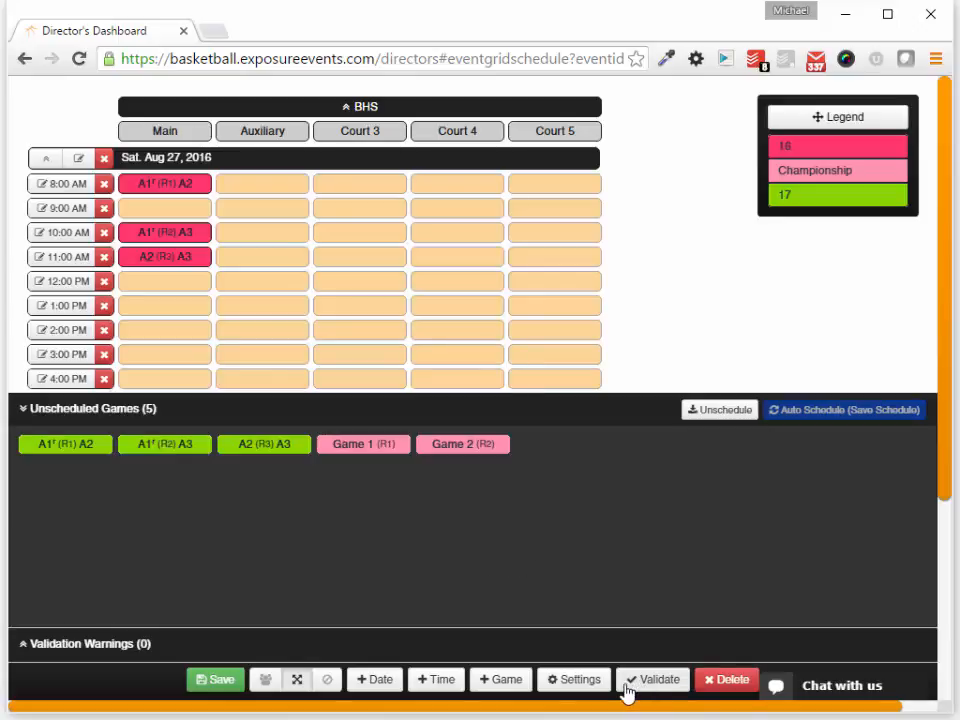
{"action": "left_click", "coordinate": [670, 688]}
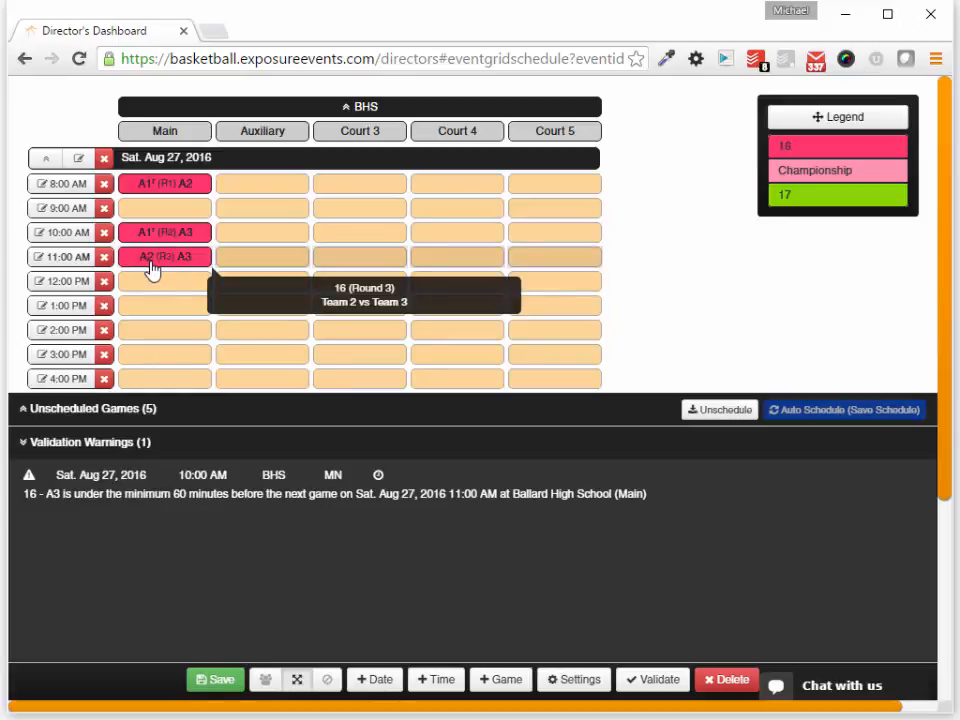
{"action": "left_click_drag", "start_coordinate": [151, 268], "coordinate": [161, 290]}
{"action": "left_click", "coordinate": [667, 688]}
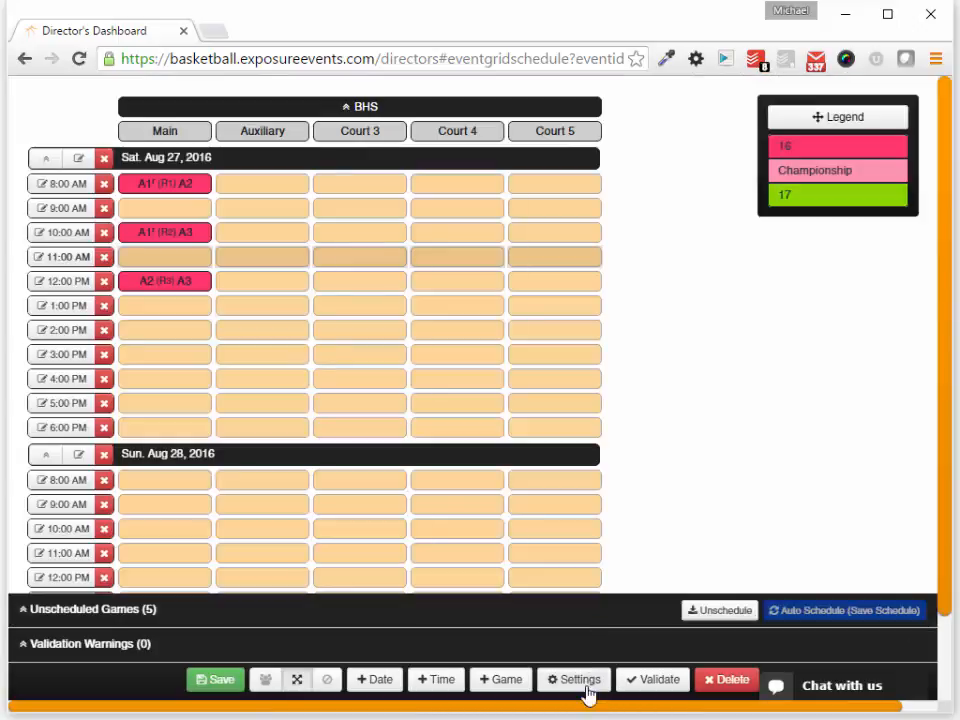
- Review the minimum time between games in the schedule settings without changing it
{"action": "left_click", "coordinate": [578, 681]}
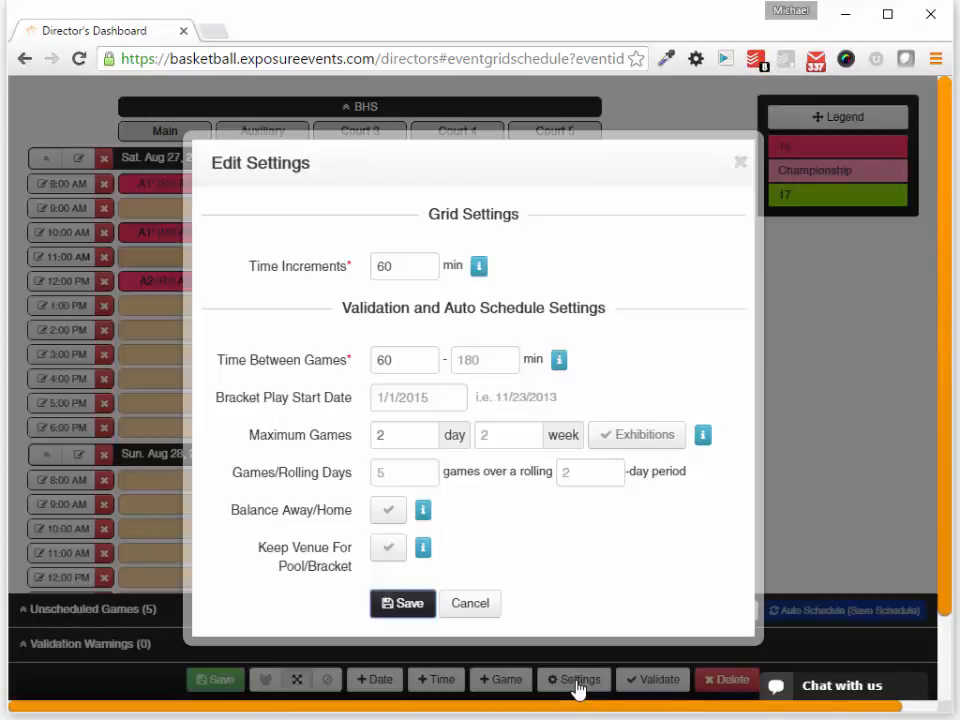
{"action": "double_click", "coordinate": [373, 362]}
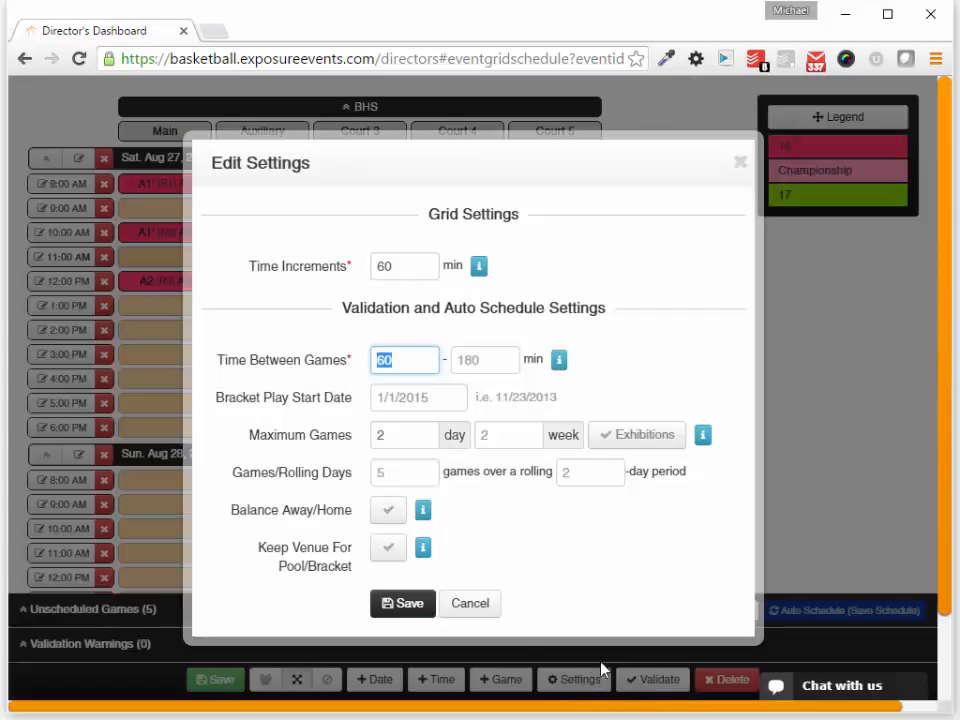
{"action": "left_click", "coordinate": [474, 605]}
- Schedule division 17's A1 vs A2 at 9:00 AM, A1 vs A3 at 11:00 AM and A2 vs A3 at 1:00 PM on the Main court, Sat. Aug 27
{"action": "left_click", "coordinate": [225, 612]}
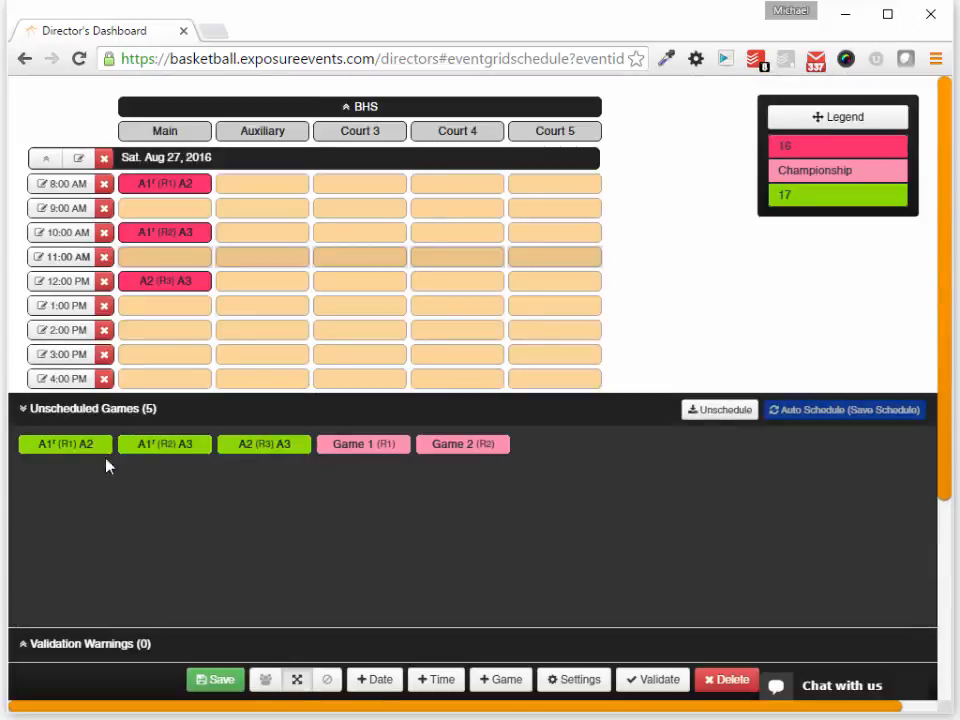
{"action": "mouse_move", "coordinate": [77, 450]}
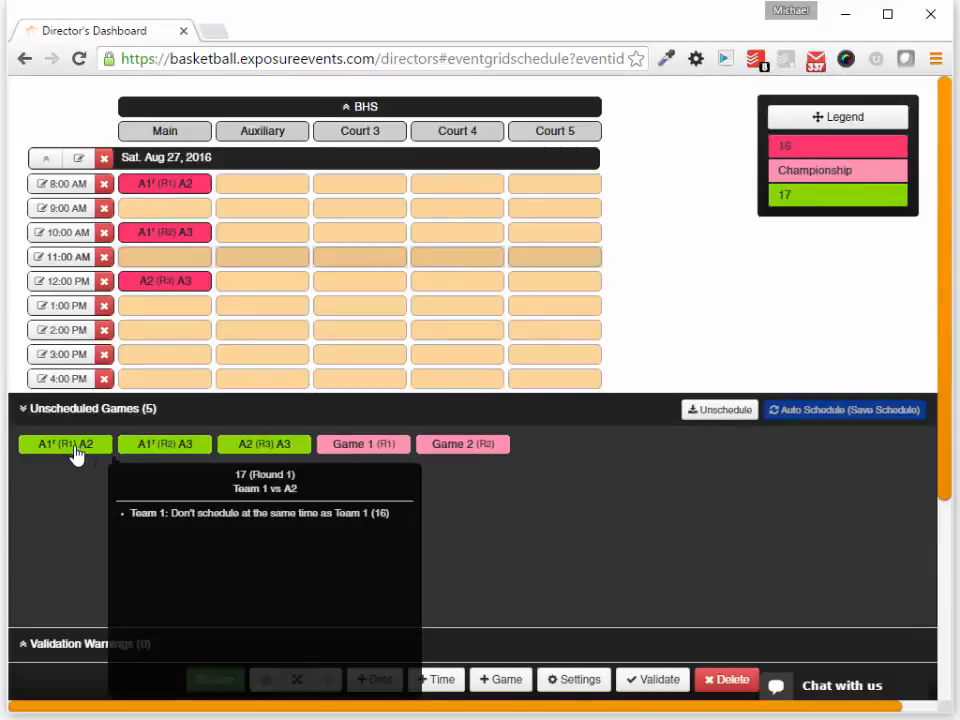
{"action": "left_click_drag", "start_coordinate": [77, 450], "coordinate": [265, 185]}
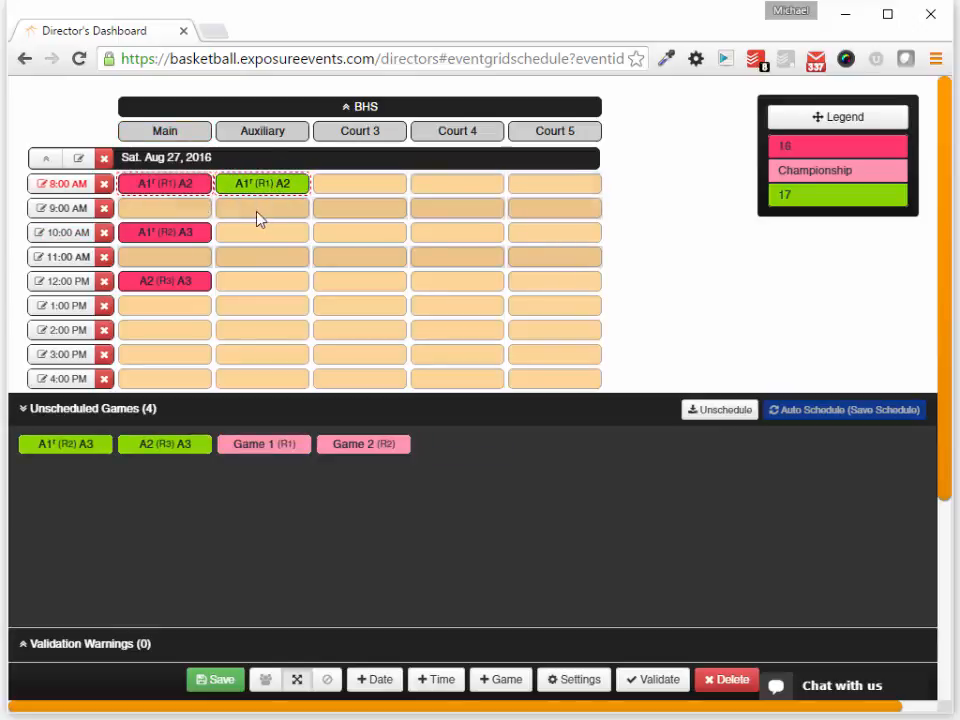
{"action": "left_click_drag", "start_coordinate": [267, 196], "coordinate": [180, 210]}
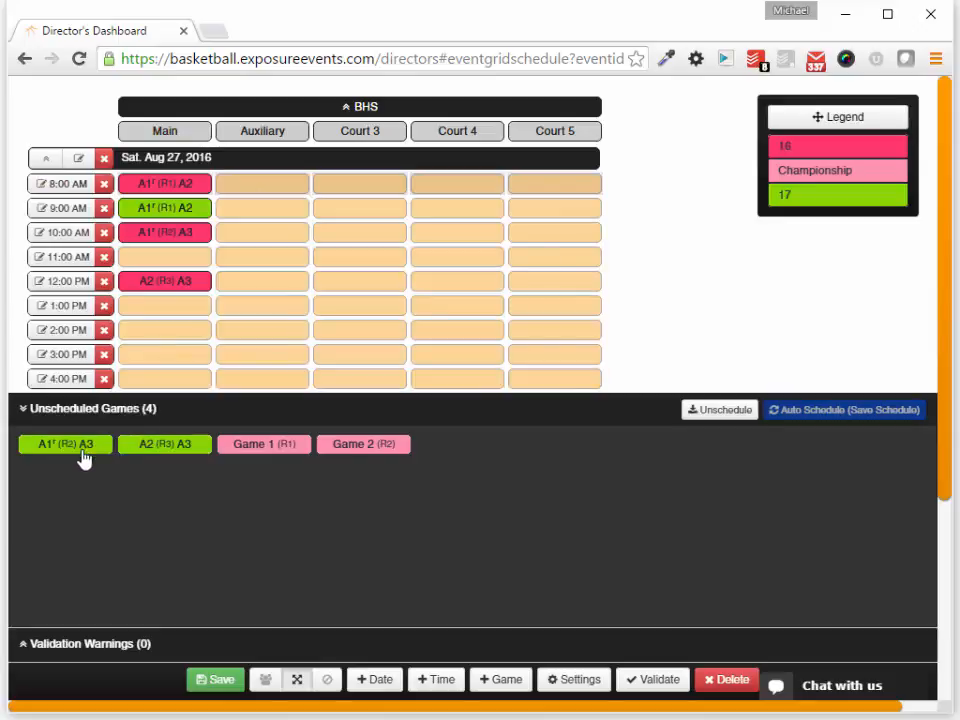
{"action": "left_click_drag", "start_coordinate": [80, 448], "coordinate": [175, 258]}
{"action": "left_click_drag", "start_coordinate": [83, 454], "coordinate": [176, 332]}
- Schedule championship Game 1 at 9:00 AM and Game 2 at 11:00 AM on the Main court, Sun. Aug 28, and save the schedule
{"action": "left_click_drag", "start_coordinate": [80, 452], "coordinate": [258, 231]}
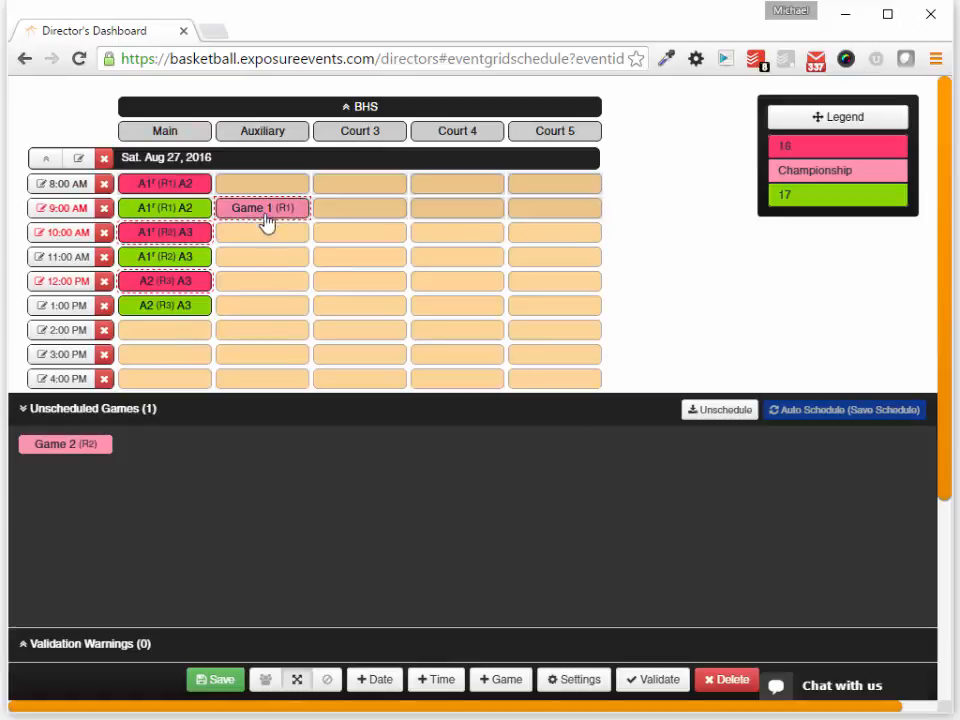
{"action": "left_click_drag", "start_coordinate": [267, 218], "coordinate": [302, 373]}
{"action": "scroll", "coordinate": [270, 300], "scroll_direction": "down", "scroll_amount": 2}
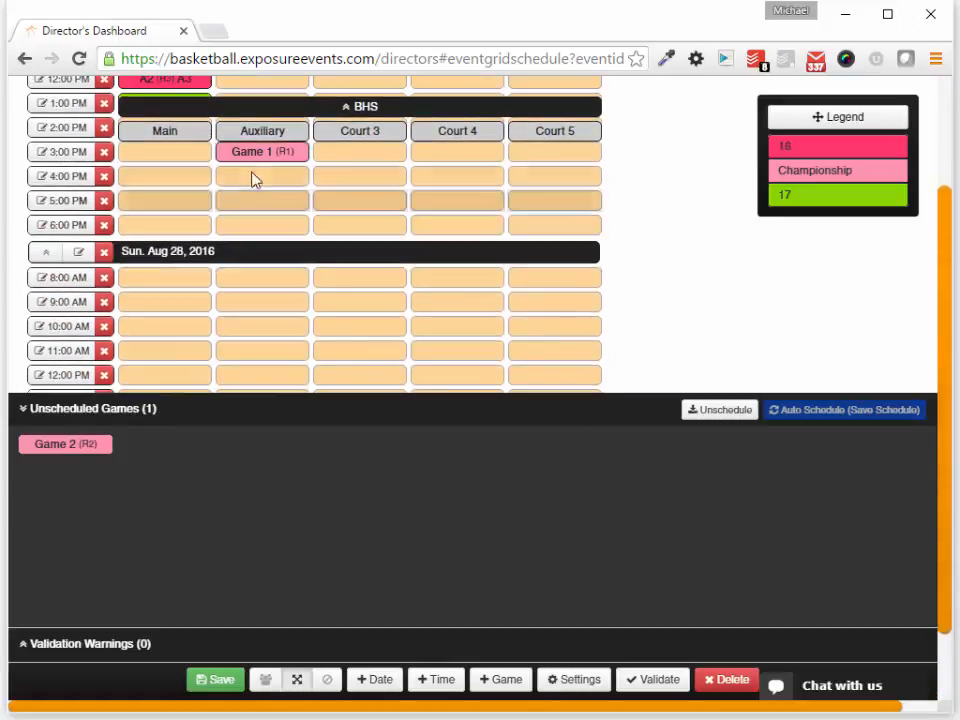
{"action": "left_click_drag", "start_coordinate": [262, 152], "coordinate": [168, 318]}
{"action": "left_click_drag", "start_coordinate": [107, 456], "coordinate": [291, 280]}
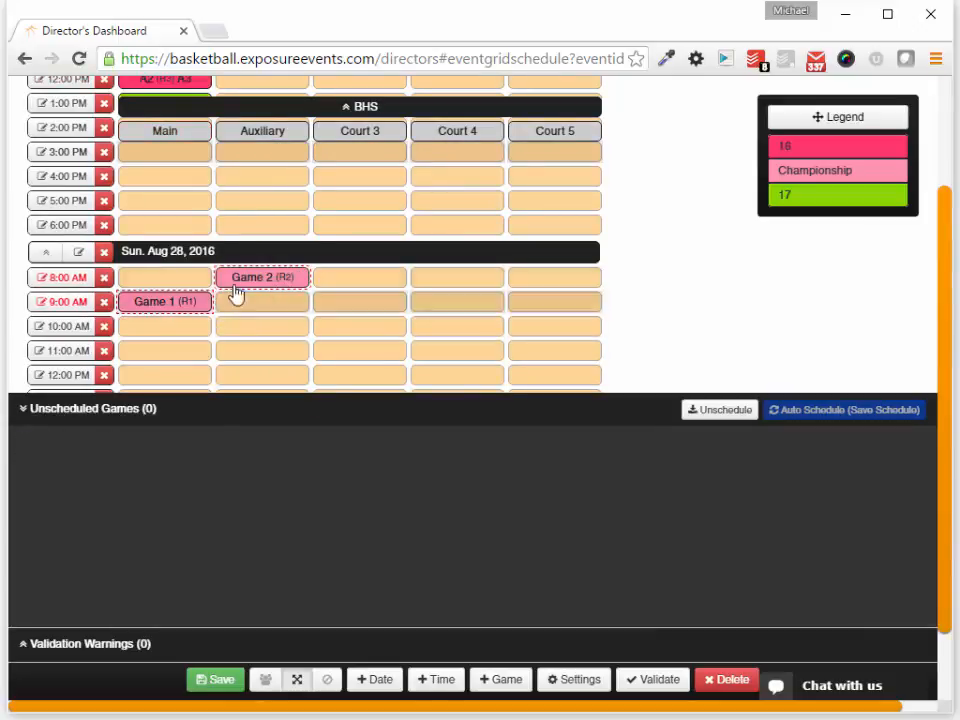
{"action": "left_click_drag", "start_coordinate": [233, 286], "coordinate": [172, 355]}
{"action": "left_click", "coordinate": [216, 680]}
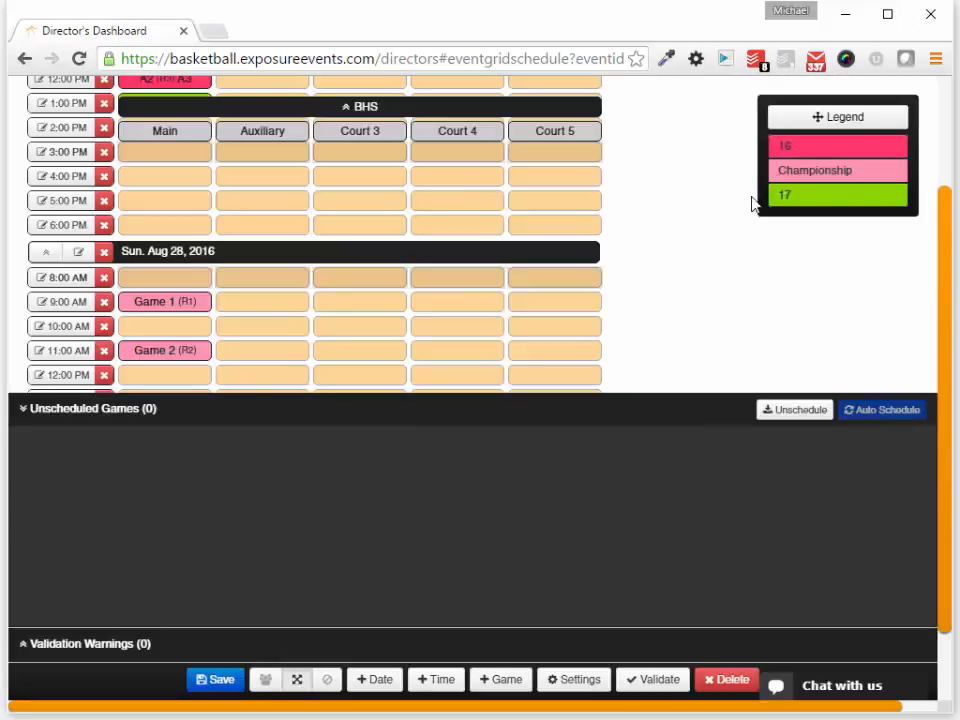
- Highlight the scheduled games of division 16, the Championship bracket and division 17 one after another to examine their placement in the grid
{"action": "left_click", "coordinate": [822, 150]}
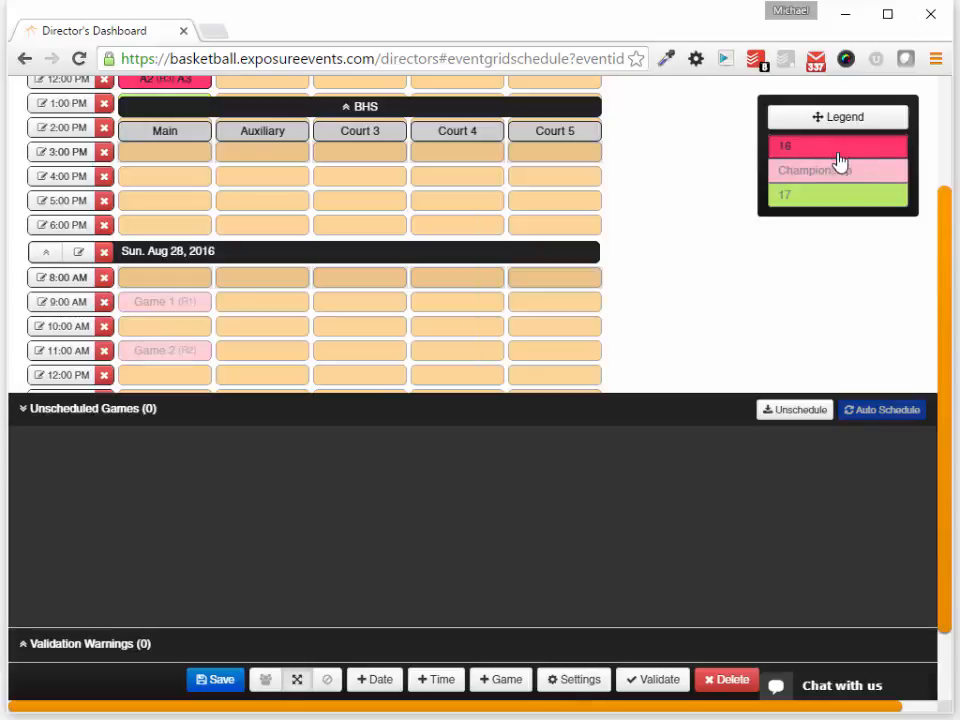
{"action": "scroll", "coordinate": [422, 310], "scroll_direction": "up", "scroll_amount": 3}
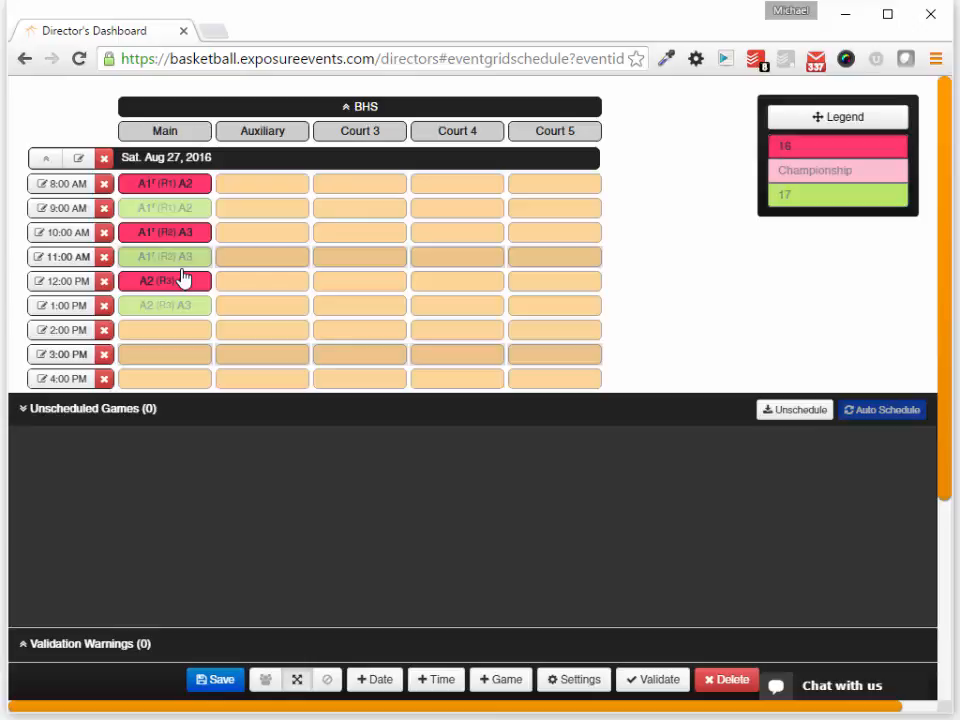
{"action": "left_click", "coordinate": [775, 175]}
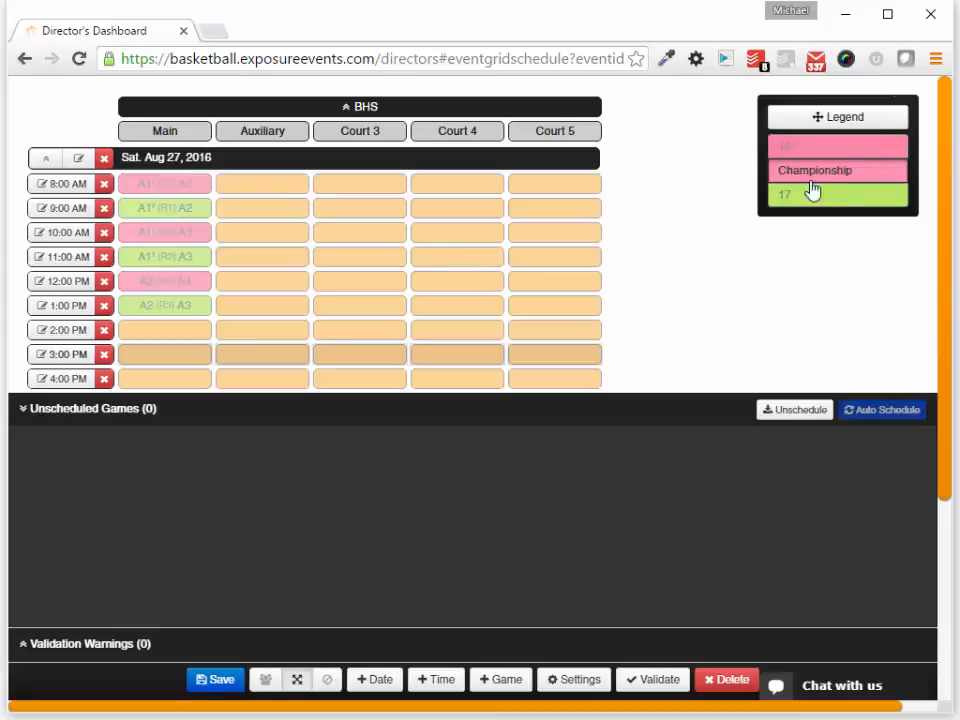
{"action": "scroll", "coordinate": [216, 326], "scroll_direction": "down", "scroll_amount": 3}
{"action": "scroll", "coordinate": [306, 249], "scroll_direction": "up", "scroll_amount": 3}
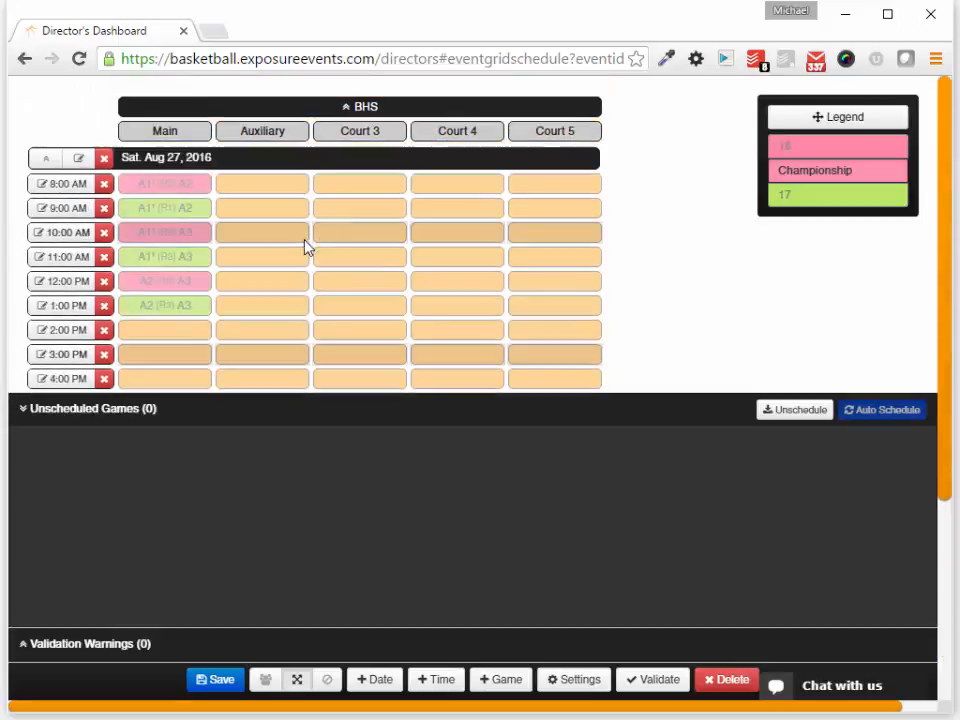
{"action": "left_click", "coordinate": [786, 196]}
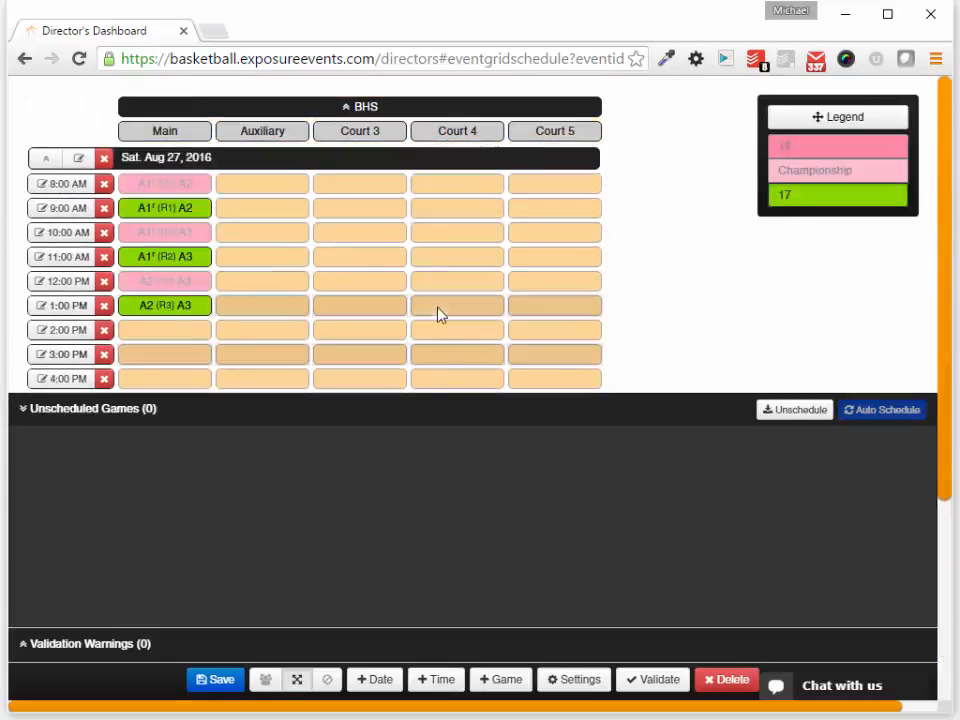
{"action": "left_click", "coordinate": [401, 410]}
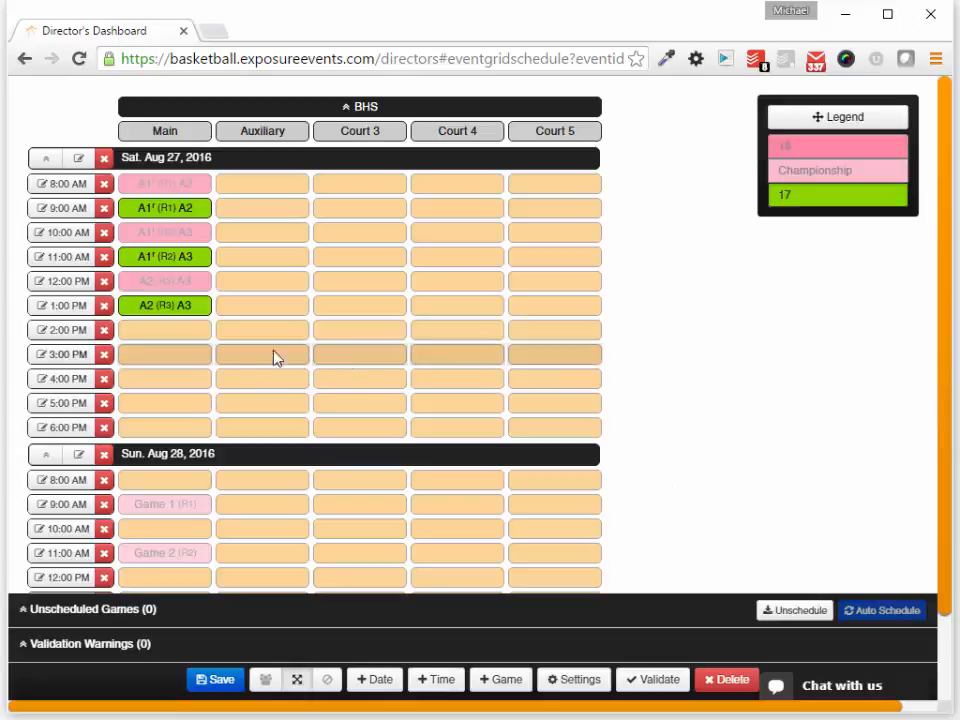
- Try editing division 17's 1:00 PM game with Team 1 (A1) as both teams and home pool play off, and discard the edits
{"action": "left_click", "coordinate": [184, 317]}
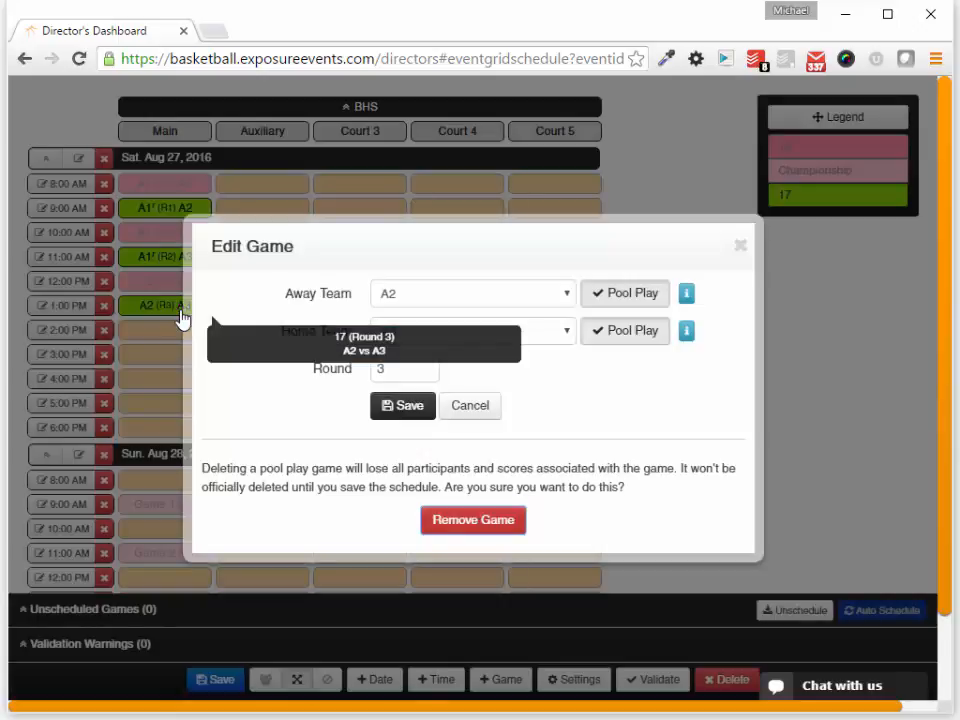
{"action": "left_click", "coordinate": [449, 303]}
{"action": "left_click", "coordinate": [439, 331]}
{"action": "left_click", "coordinate": [452, 332]}
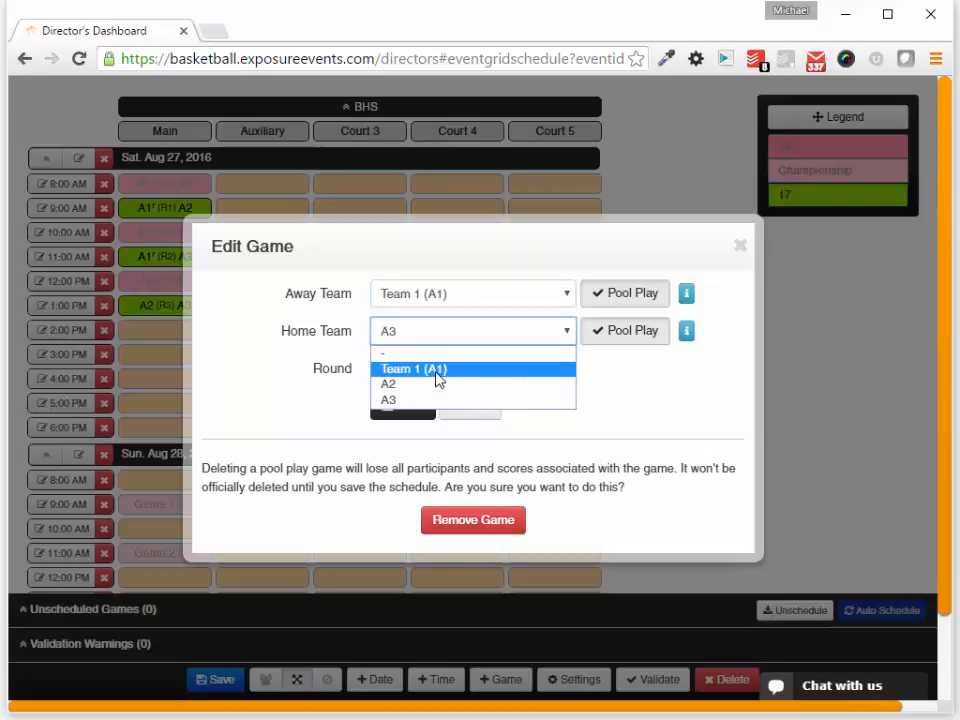
{"action": "left_click", "coordinate": [438, 370]}
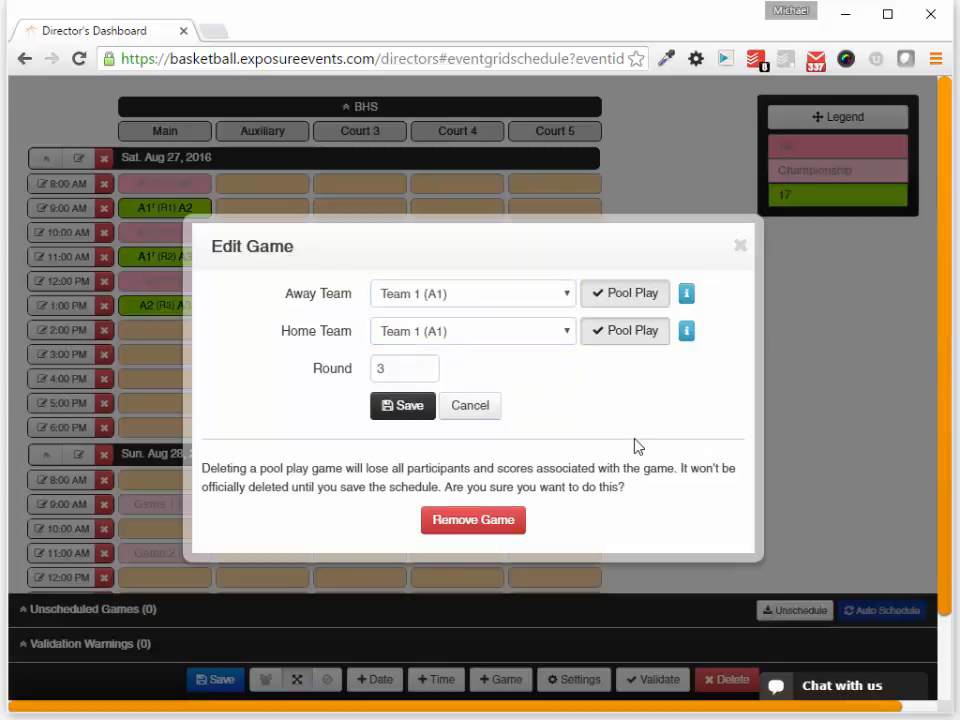
{"action": "left_click", "coordinate": [598, 336]}
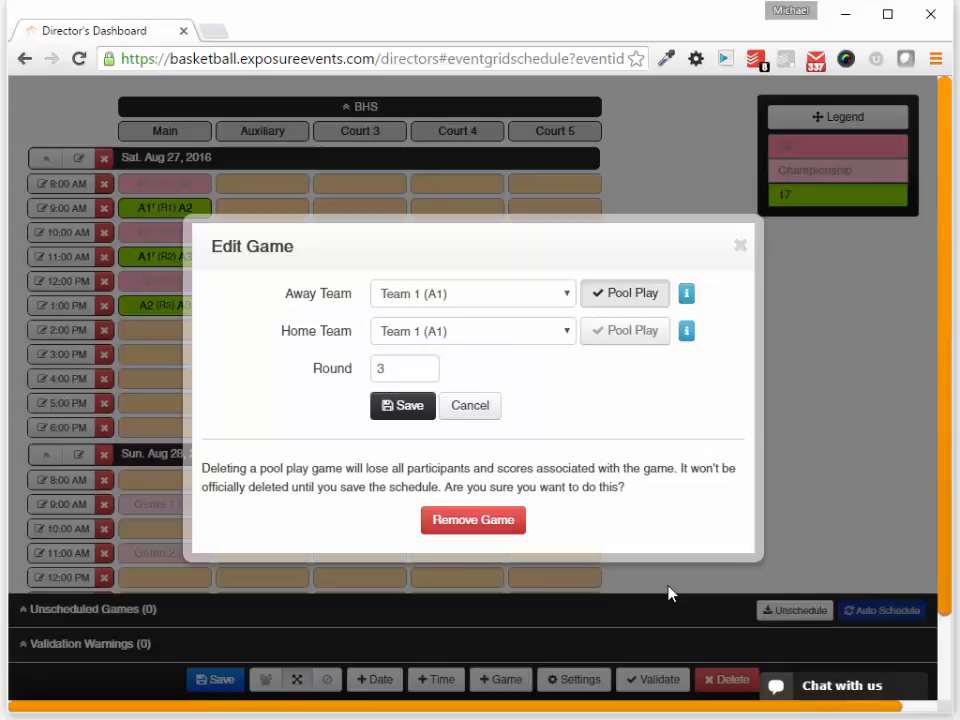
{"action": "left_click", "coordinate": [405, 369]}
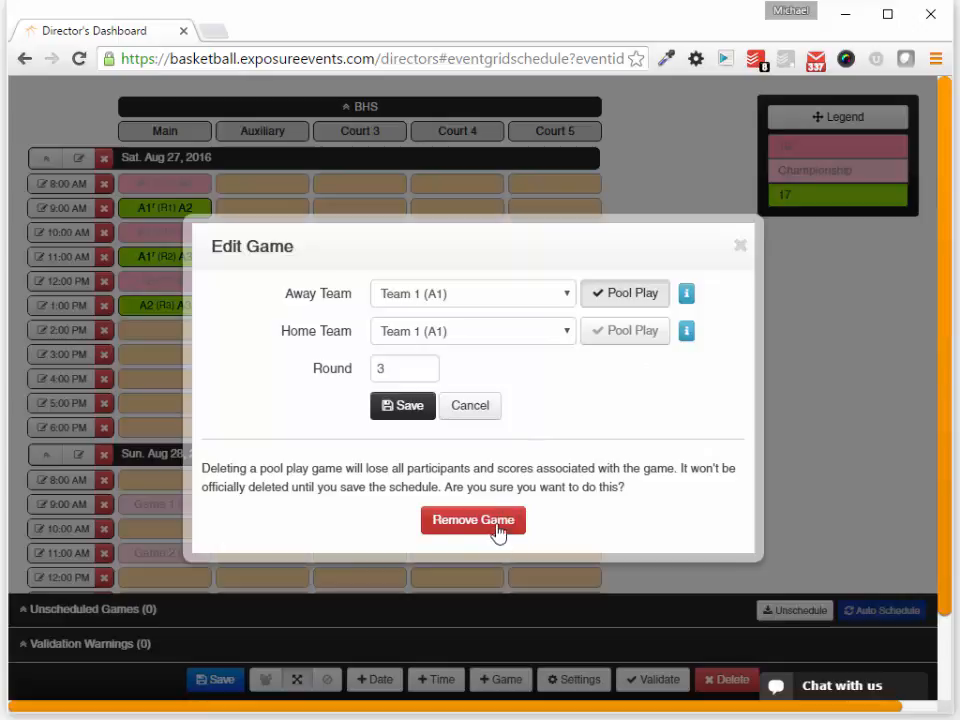
{"action": "left_click", "coordinate": [470, 408]}
- Show team names in the schedule grid, and return from full-screen view to the event details of Demo 8.22.2106
{"action": "left_click", "coordinate": [268, 680]}
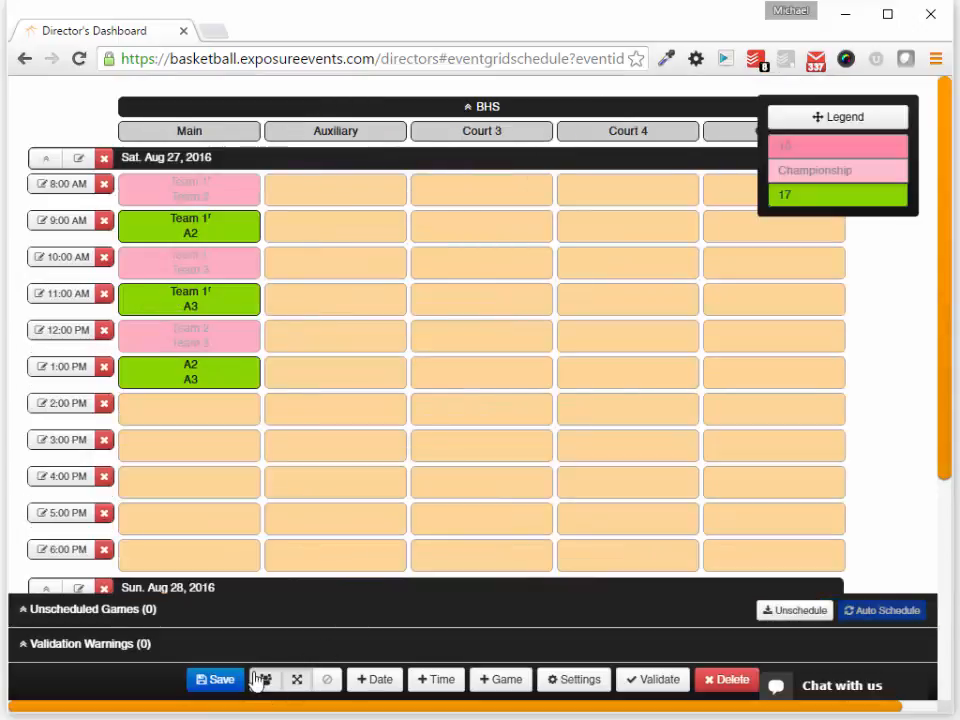
{"action": "left_click", "coordinate": [298, 682]}
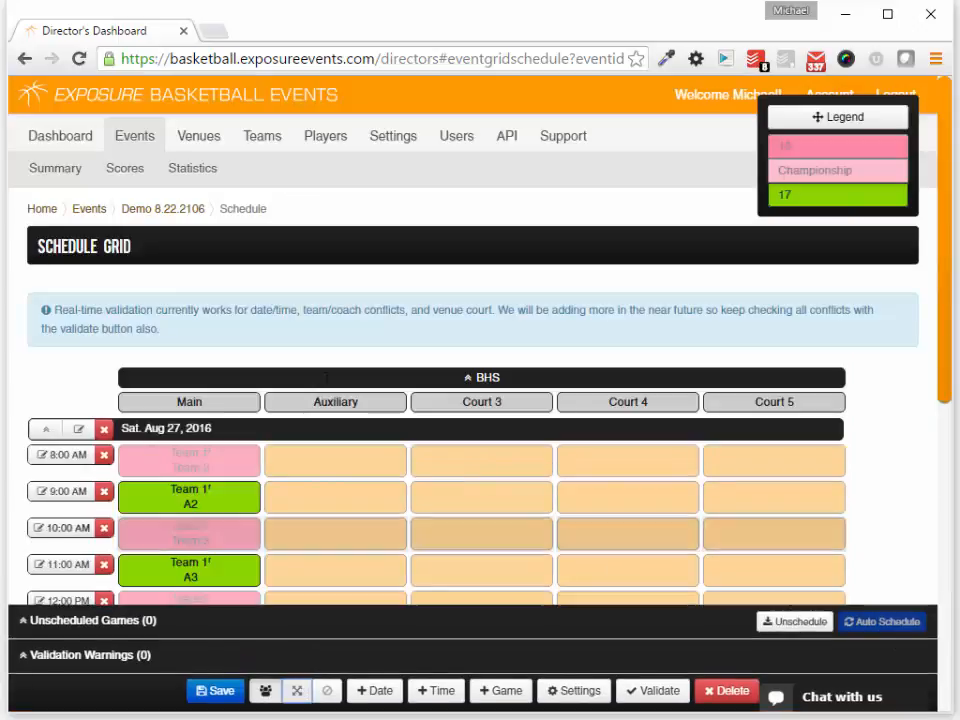
{"action": "left_click", "coordinate": [190, 219]}
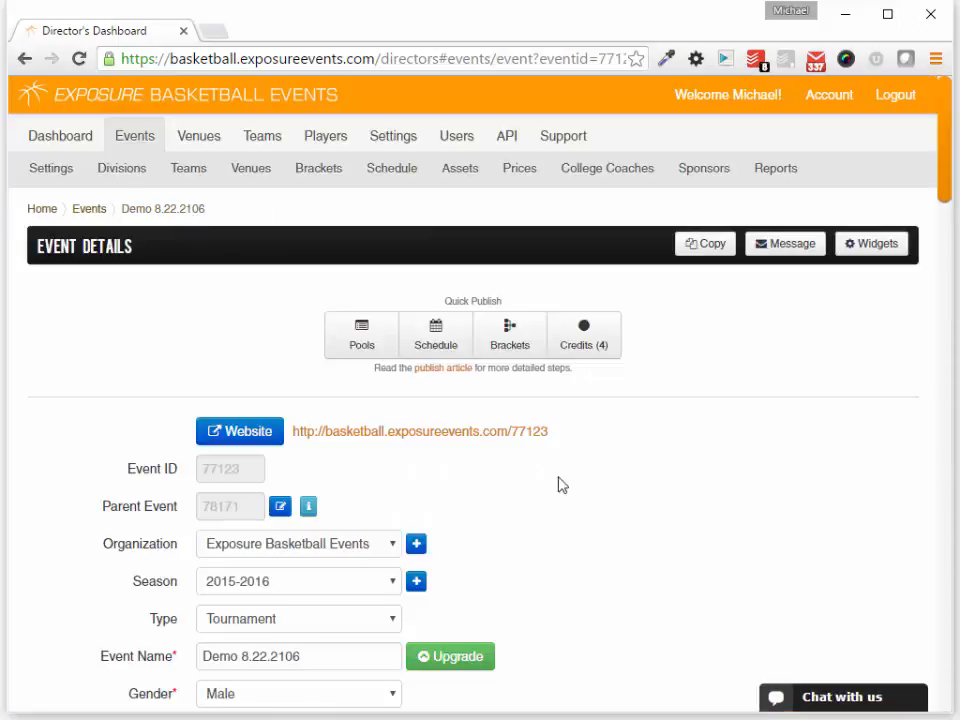
- Check the event's option to apply credits to active teams, without applying any
{"action": "left_click", "coordinate": [595, 350]}
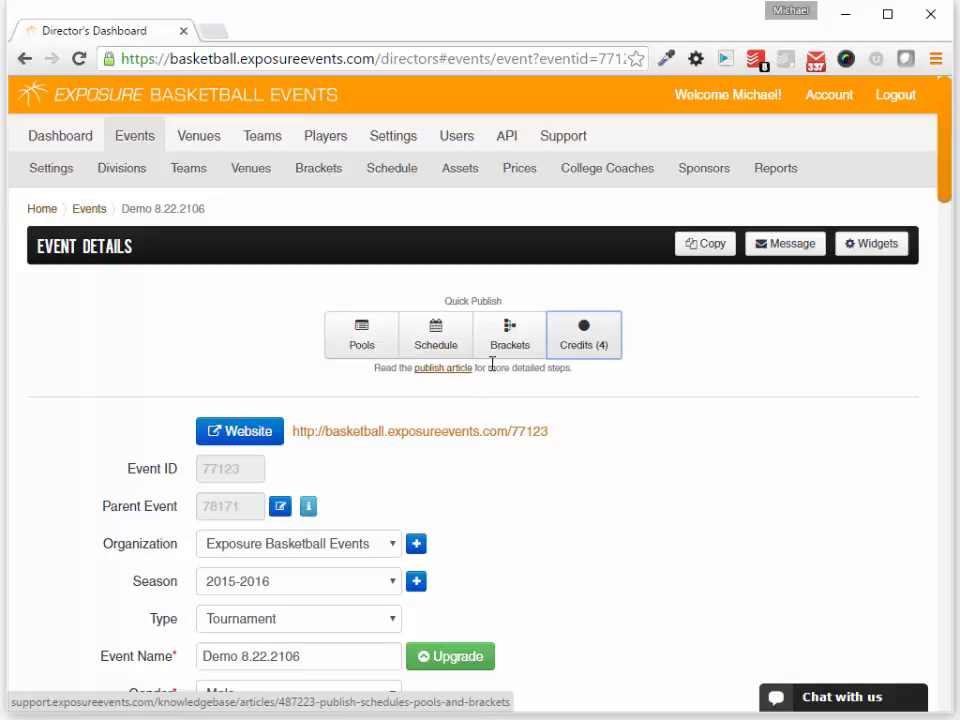
{"action": "left_click", "coordinate": [596, 352]}
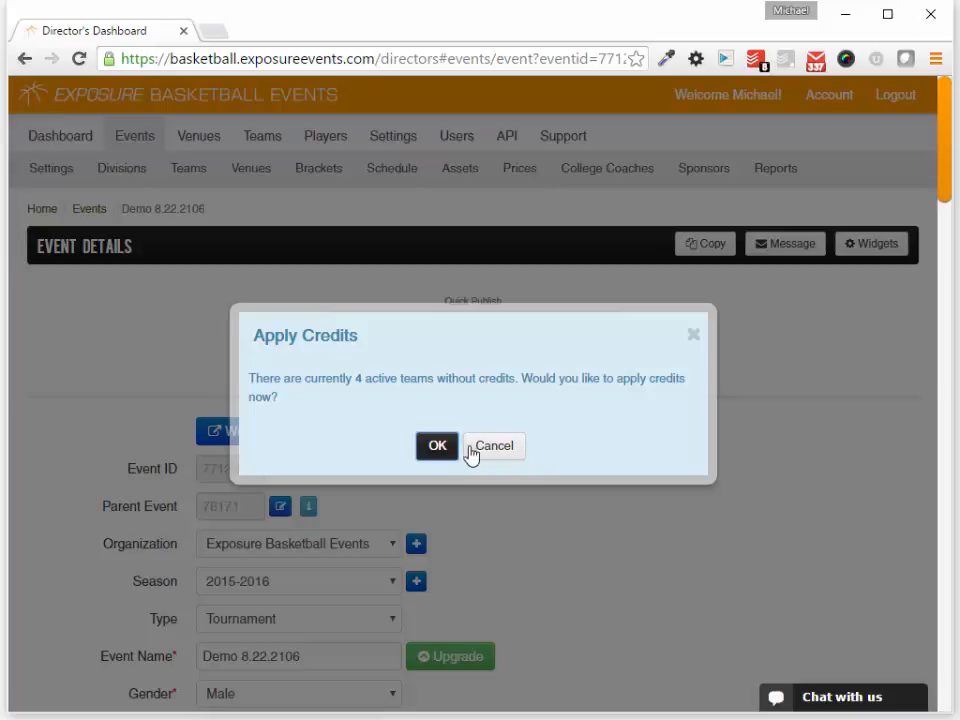
{"action": "left_click", "coordinate": [522, 447]}
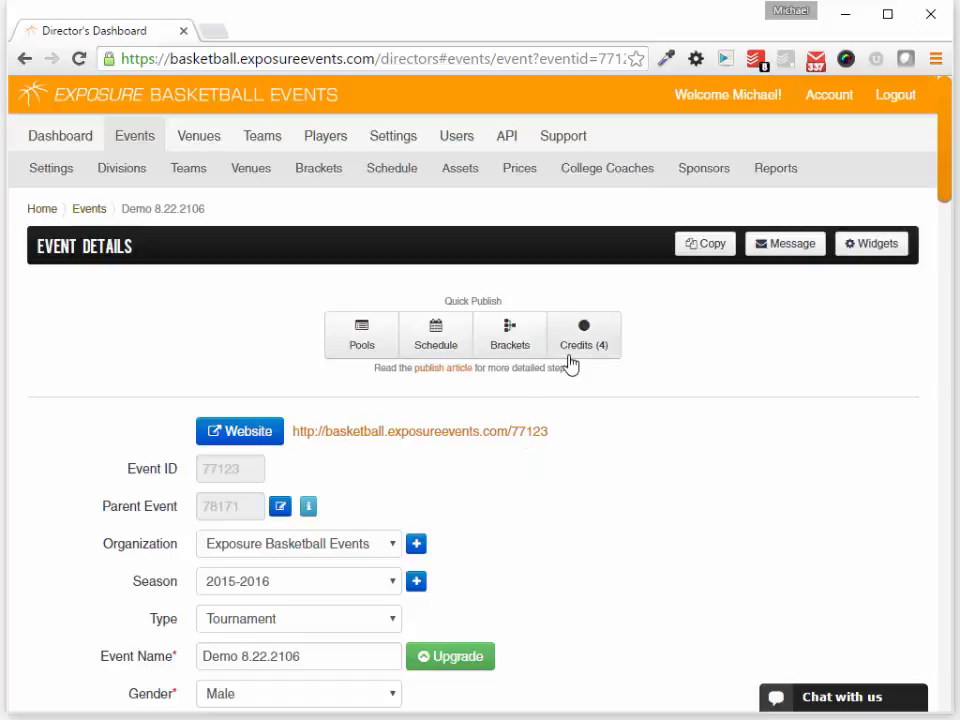
- Open the account page in a new tab to check the available team credits
{"action": "right_click", "coordinate": [812, 96]}
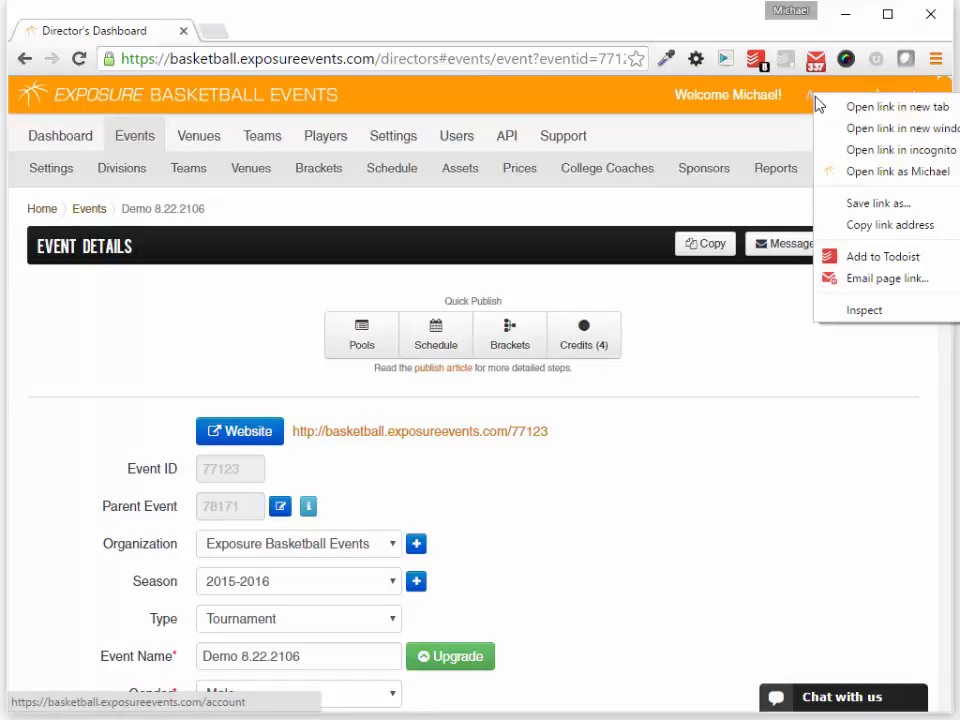
{"action": "left_click", "coordinate": [870, 103]}
{"action": "left_click", "coordinate": [290, 31]}
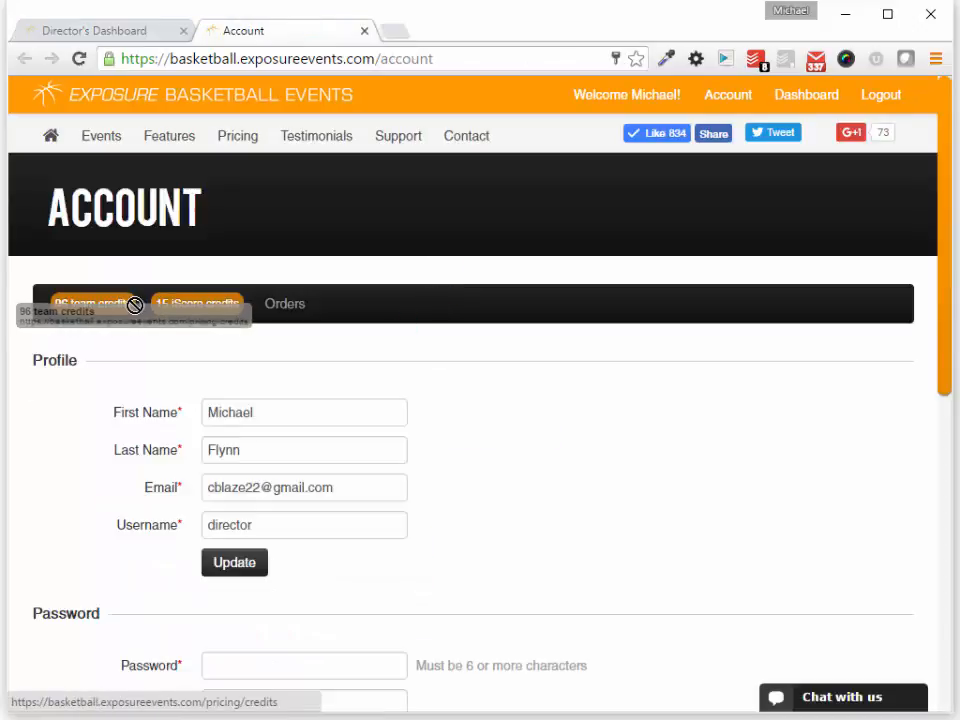
- Return to the event details and apply team credits to the active teams without credits
{"action": "left_click", "coordinate": [105, 38]}
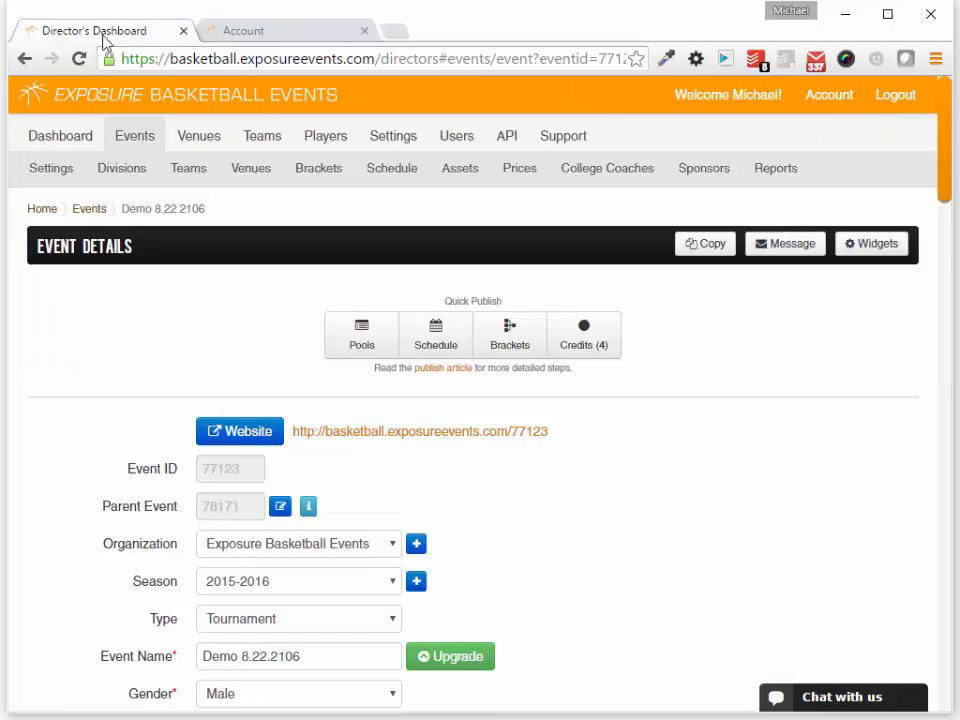
{"action": "left_click", "coordinate": [606, 345]}
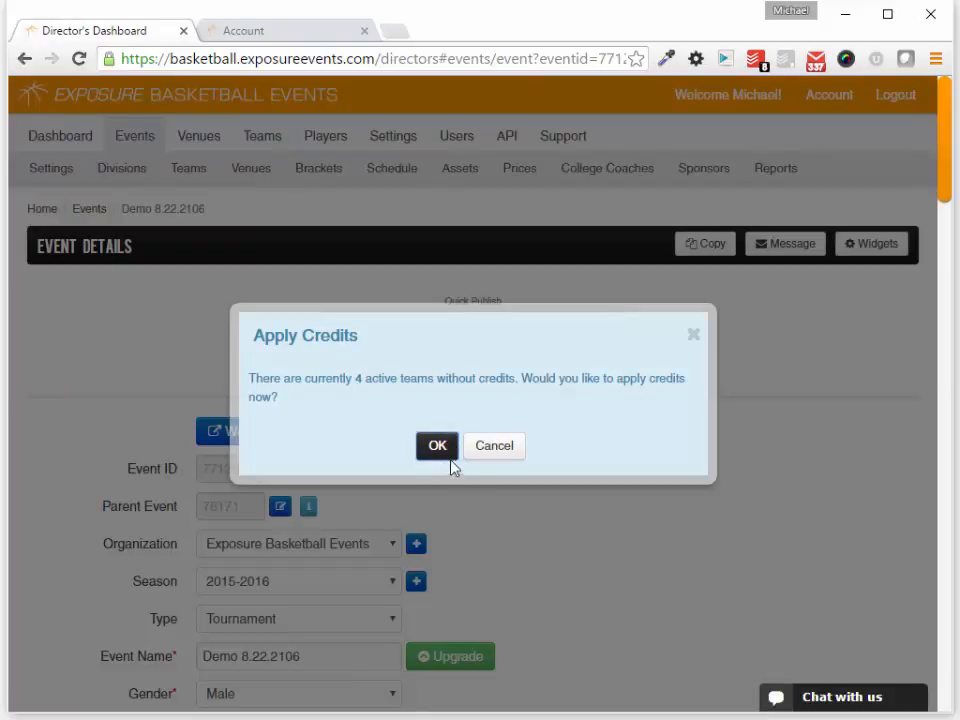
{"action": "left_click", "coordinate": [447, 445]}
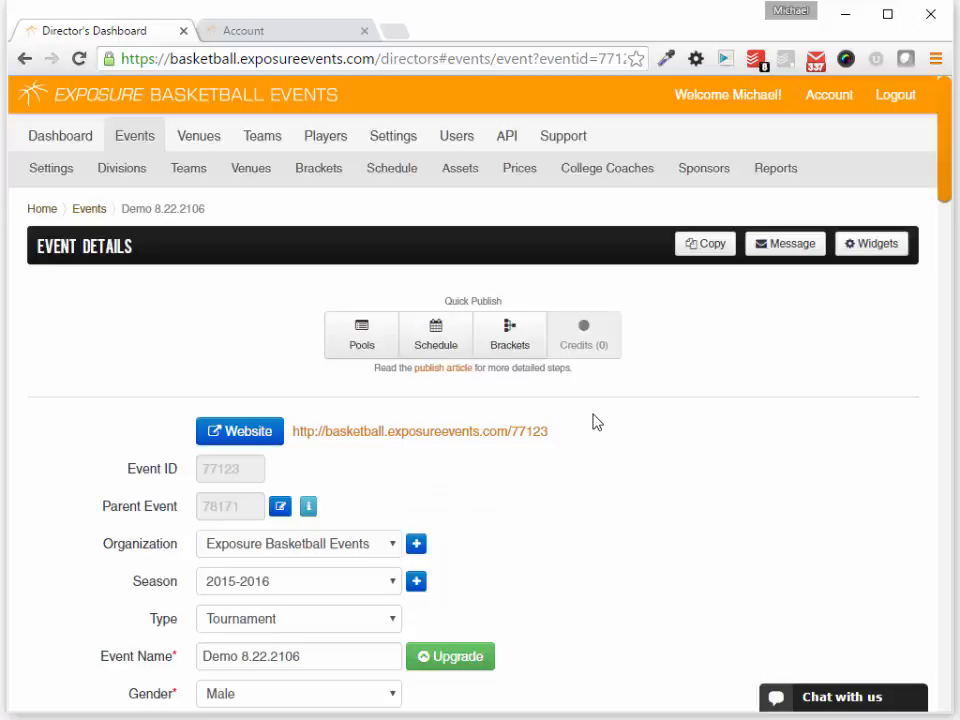
- Publish the event's pools, schedule and brackets, accepting the notice about the missing pool tie breaker rule
{"action": "left_click", "coordinate": [360, 350]}
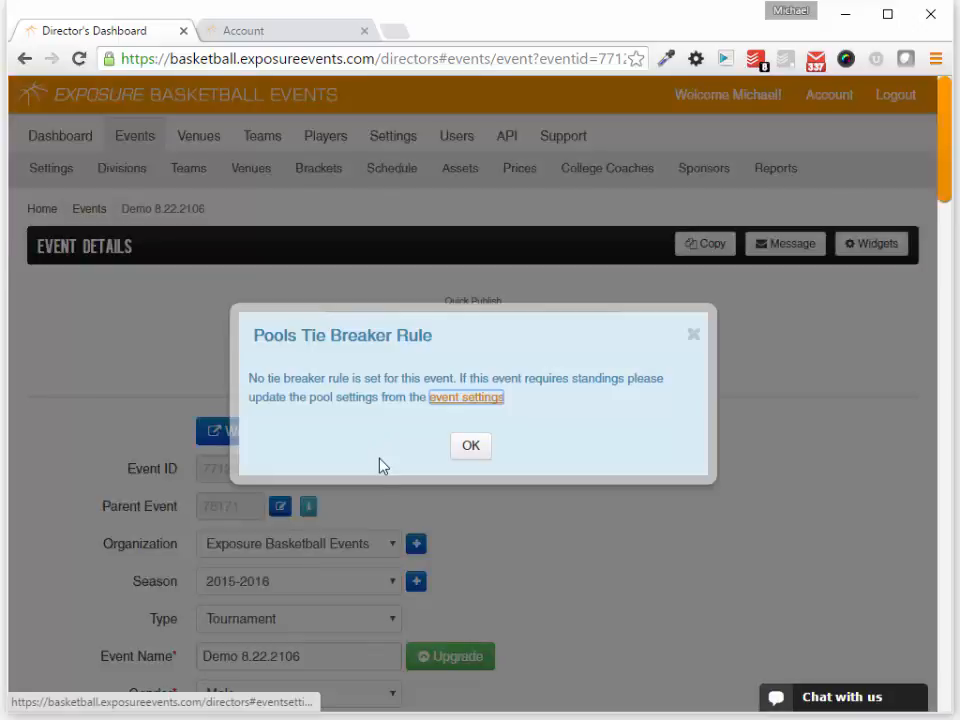
{"action": "left_click", "coordinate": [472, 452]}
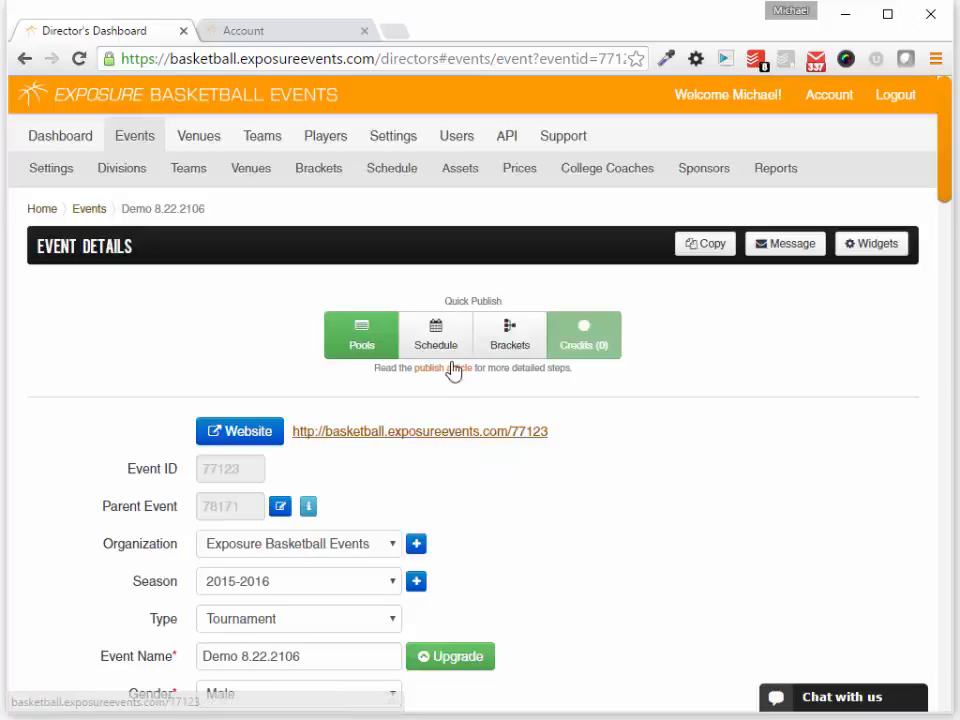
{"action": "left_click", "coordinate": [450, 352]}
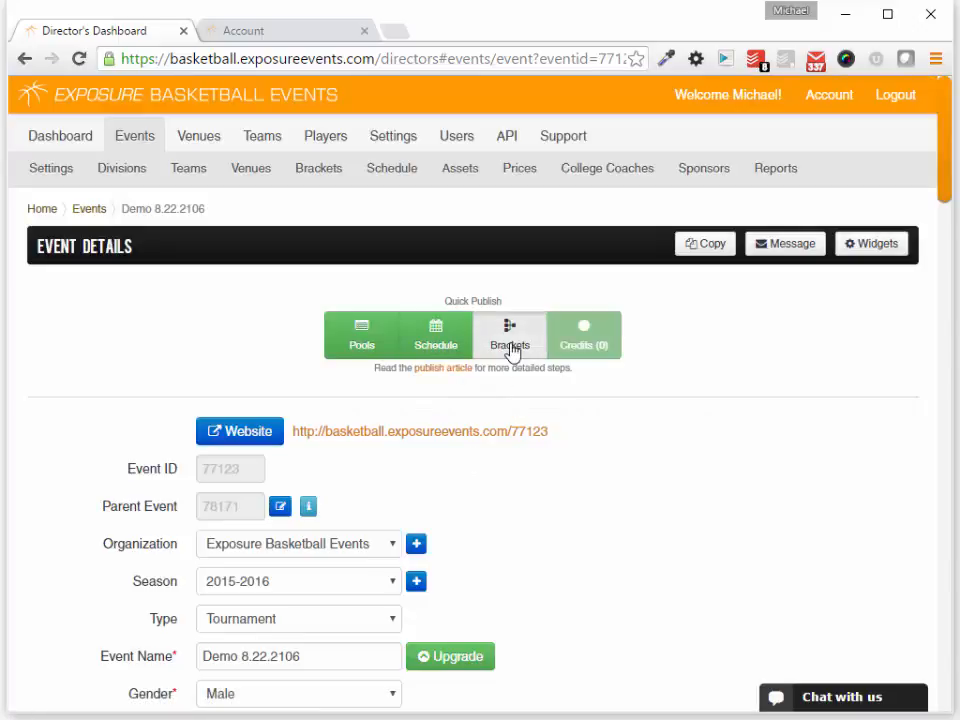
{"action": "left_click", "coordinate": [510, 350]}
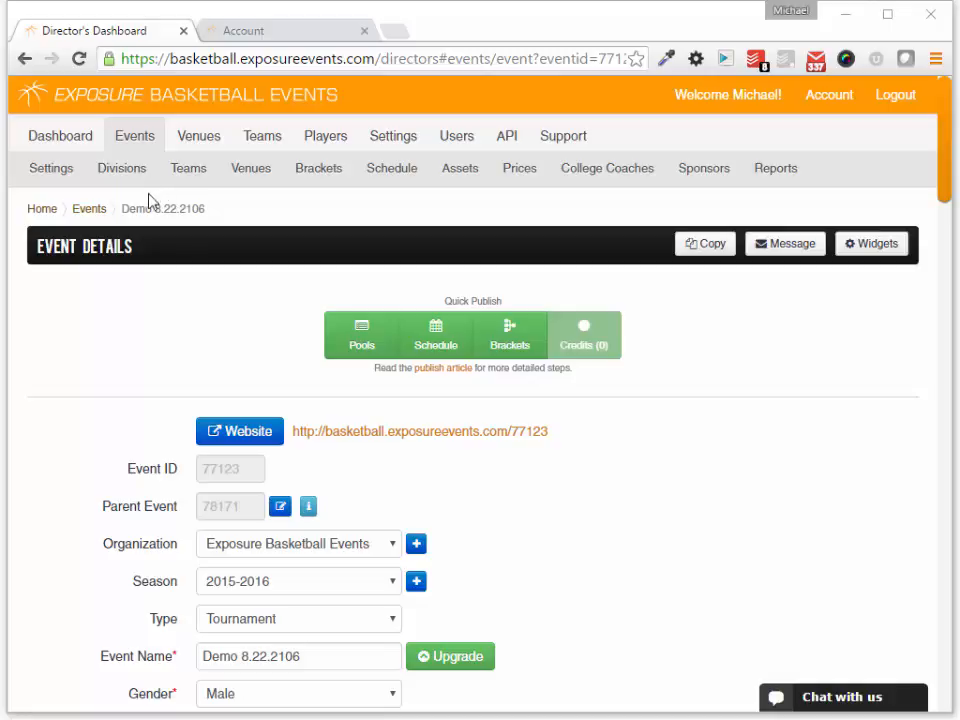
- Reload the event details, open the event's public schedule page in a new tab, and close the account page
{"action": "left_click", "coordinate": [80, 59]}
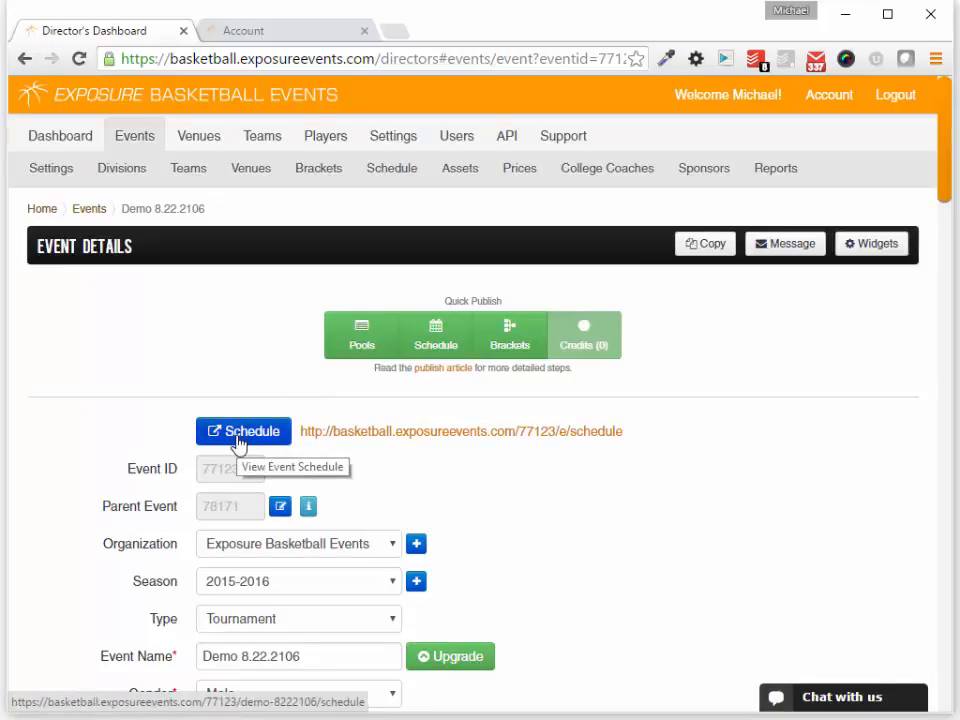
{"action": "left_click", "coordinate": [237, 441]}
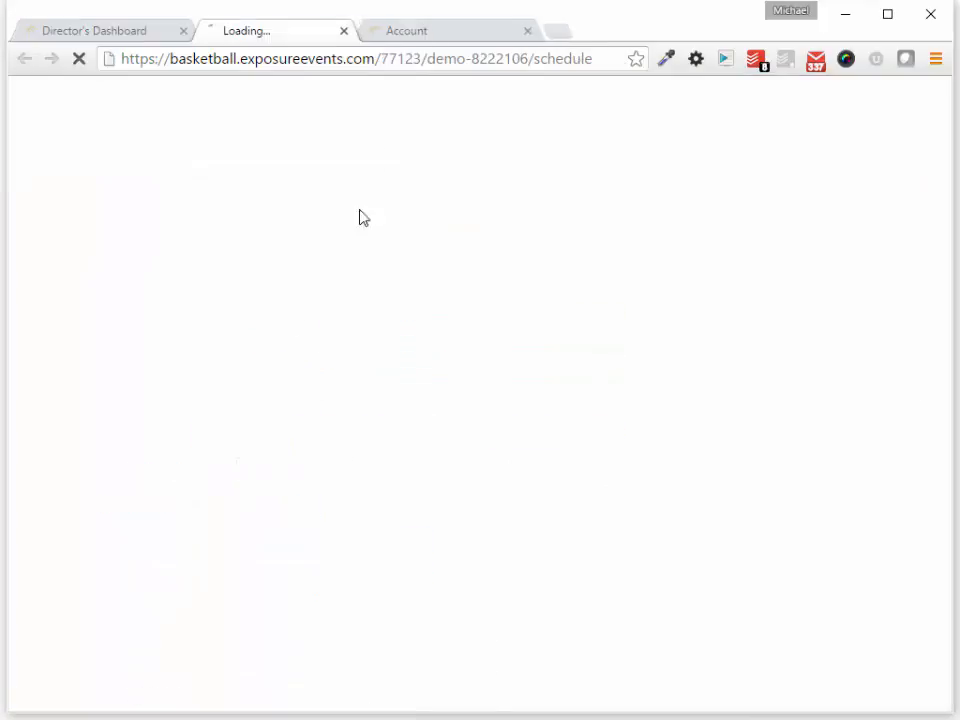
{"action": "left_click", "coordinate": [543, 30]}
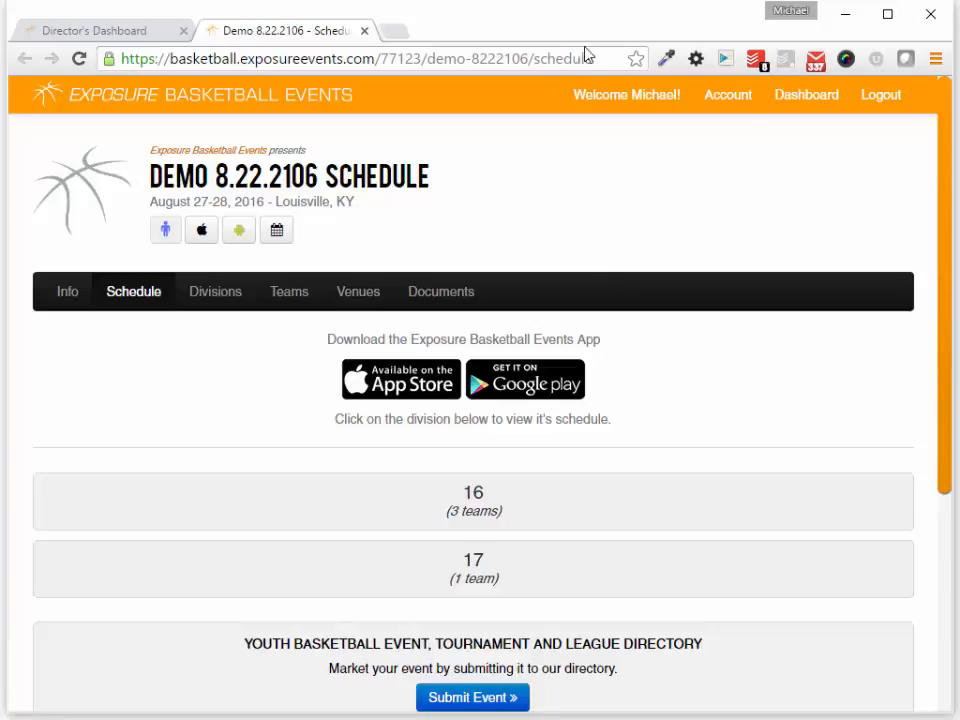
- Compare the public schedule page's address with the schedule link in the event details, and return to the public page
{"action": "left_click", "coordinate": [558, 50]}
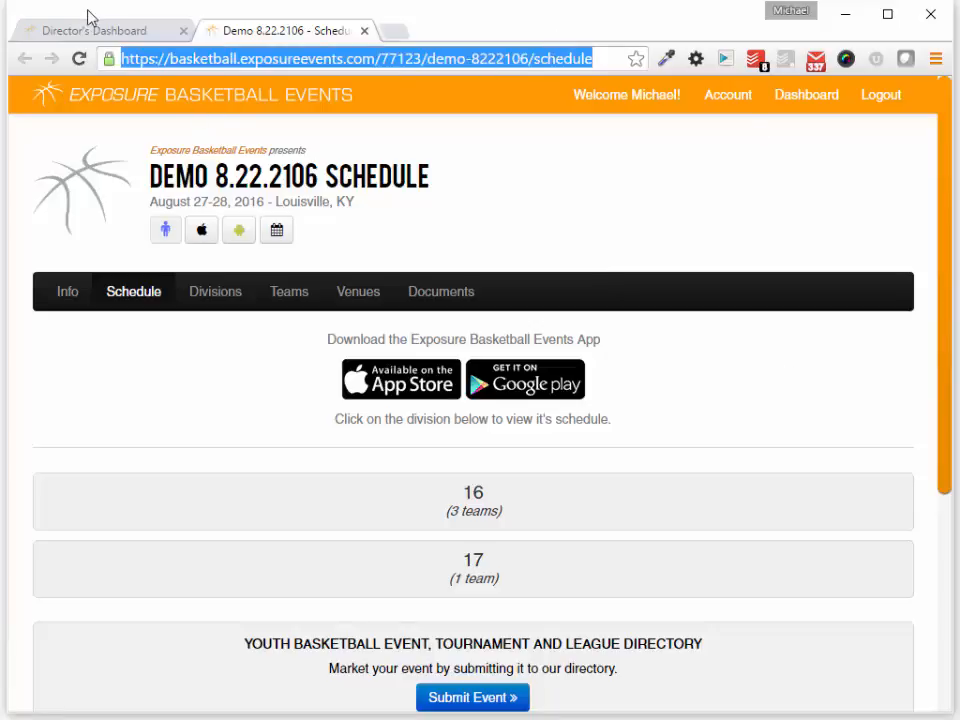
{"action": "left_click", "coordinate": [180, 34]}
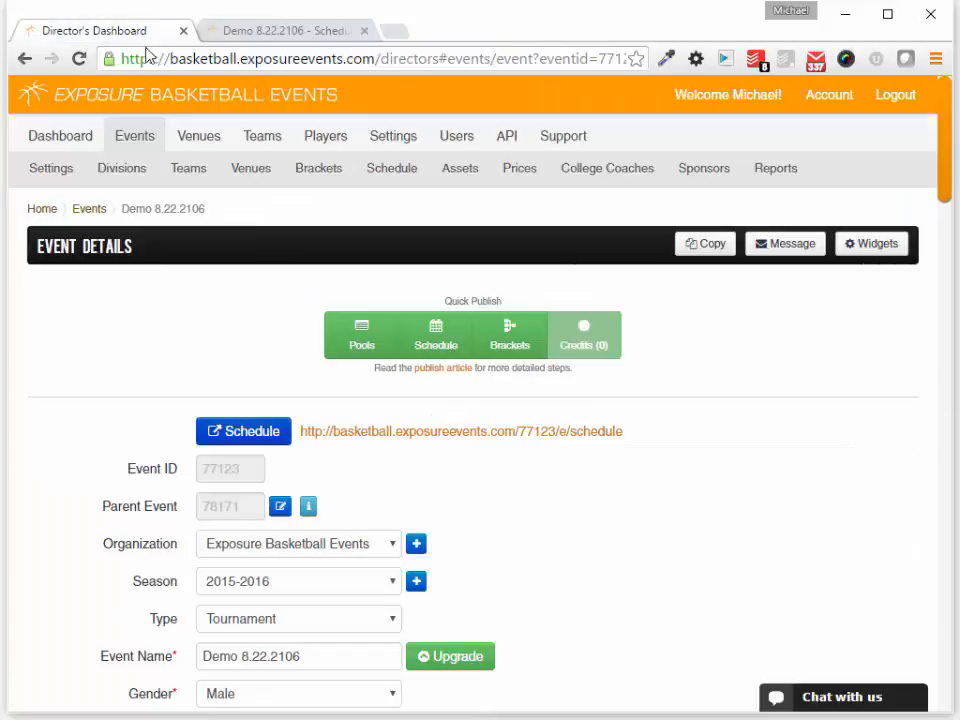
{"action": "triple_click", "coordinate": [468, 420]}
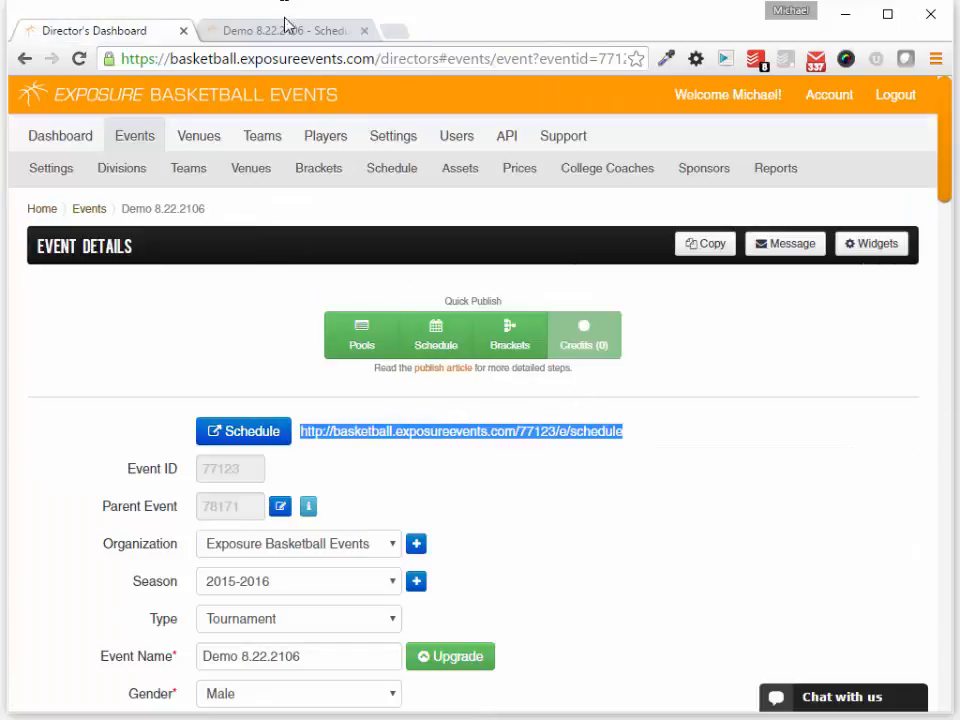
{"action": "left_click", "coordinate": [287, 31]}
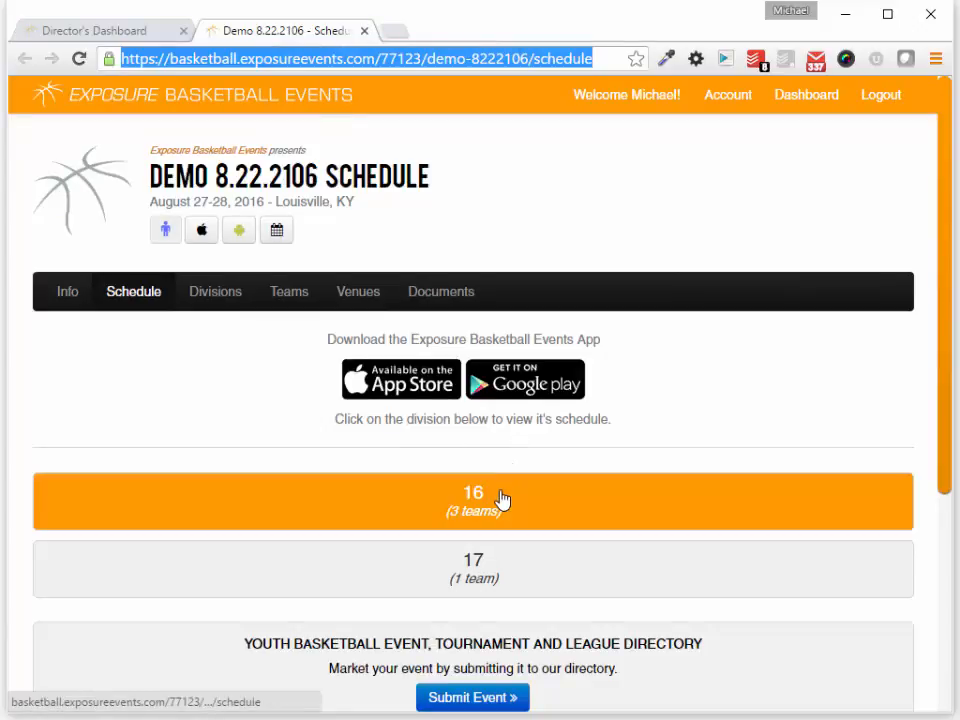
- Open division 16 on the public schedule and review its pool, games and championship bracket
{"action": "left_click", "coordinate": [476, 498]}
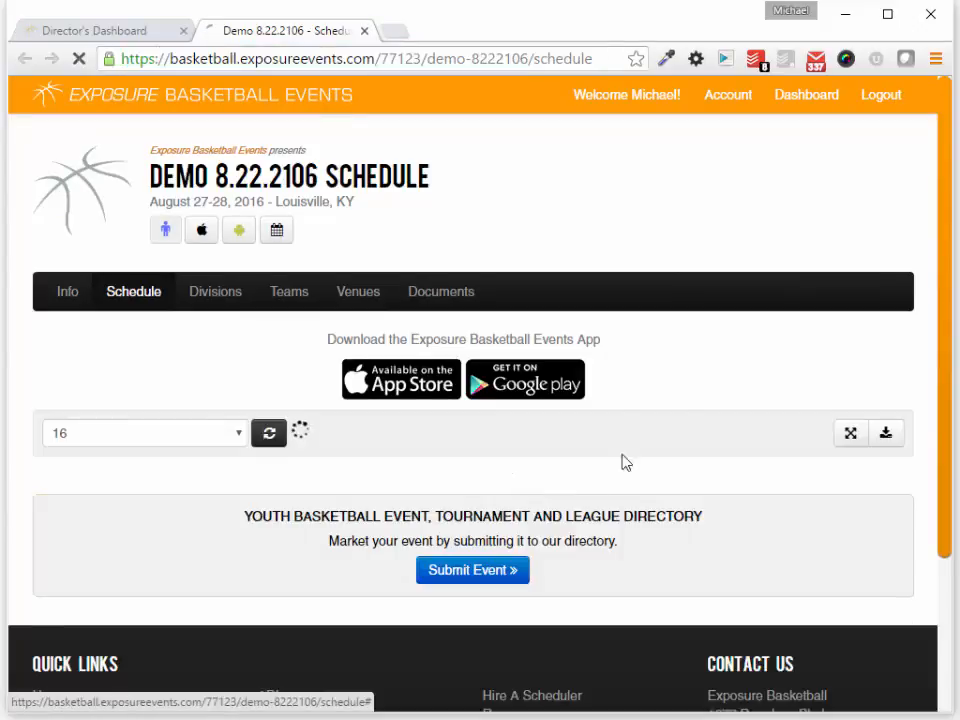
{"action": "scroll", "coordinate": [690, 380], "scroll_direction": "down", "scroll_amount": 2}
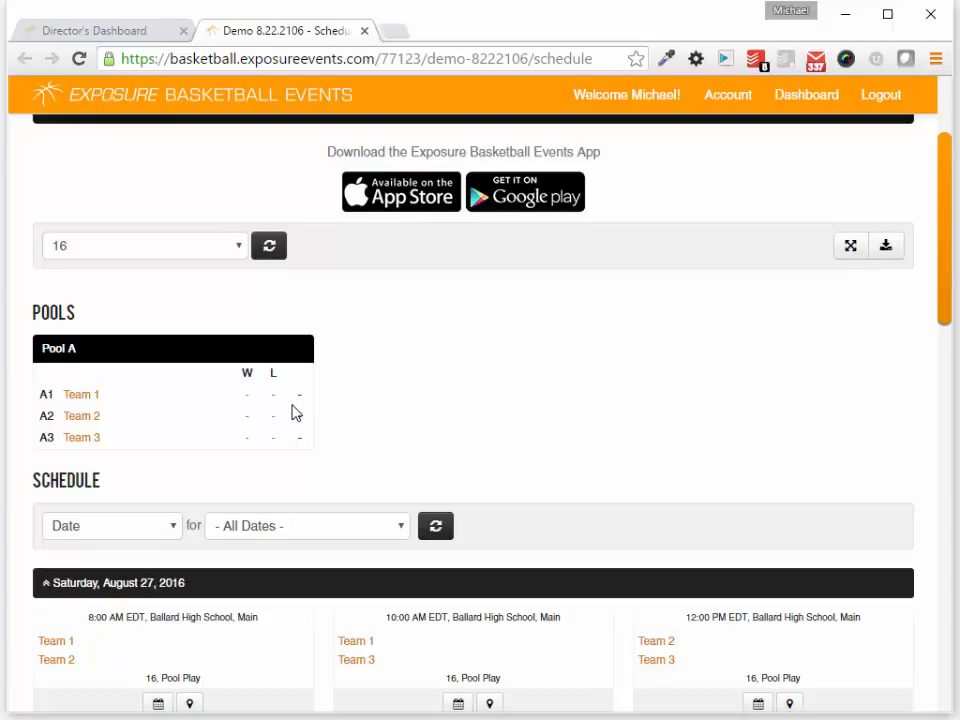
{"action": "scroll", "coordinate": [487, 390], "scroll_direction": "down", "scroll_amount": 2}
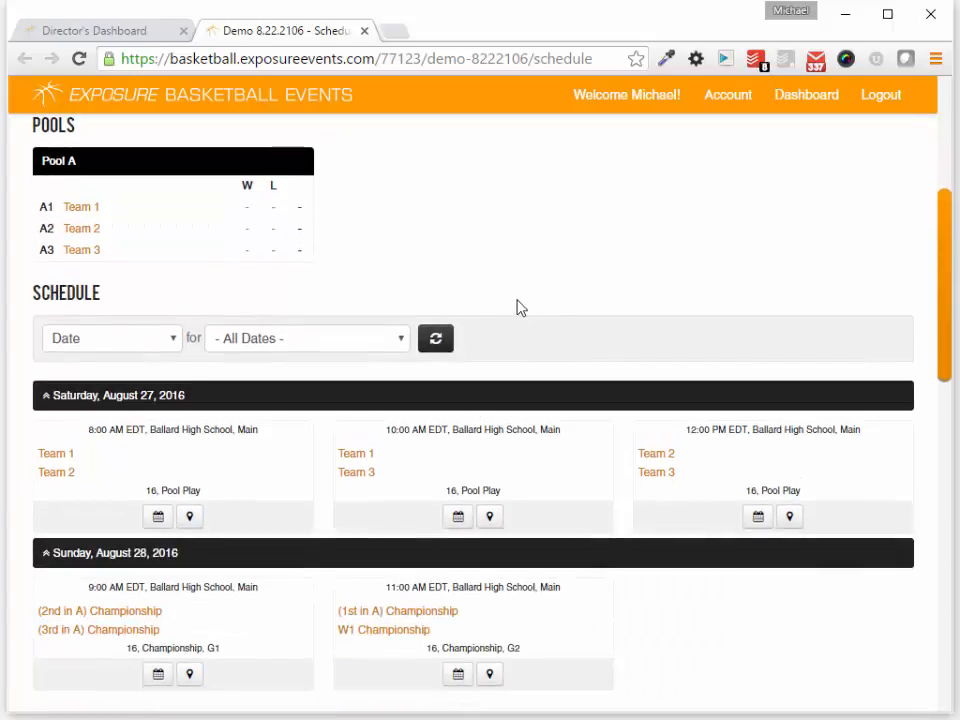
{"action": "scroll", "coordinate": [251, 386], "scroll_direction": "down", "scroll_amount": 1}
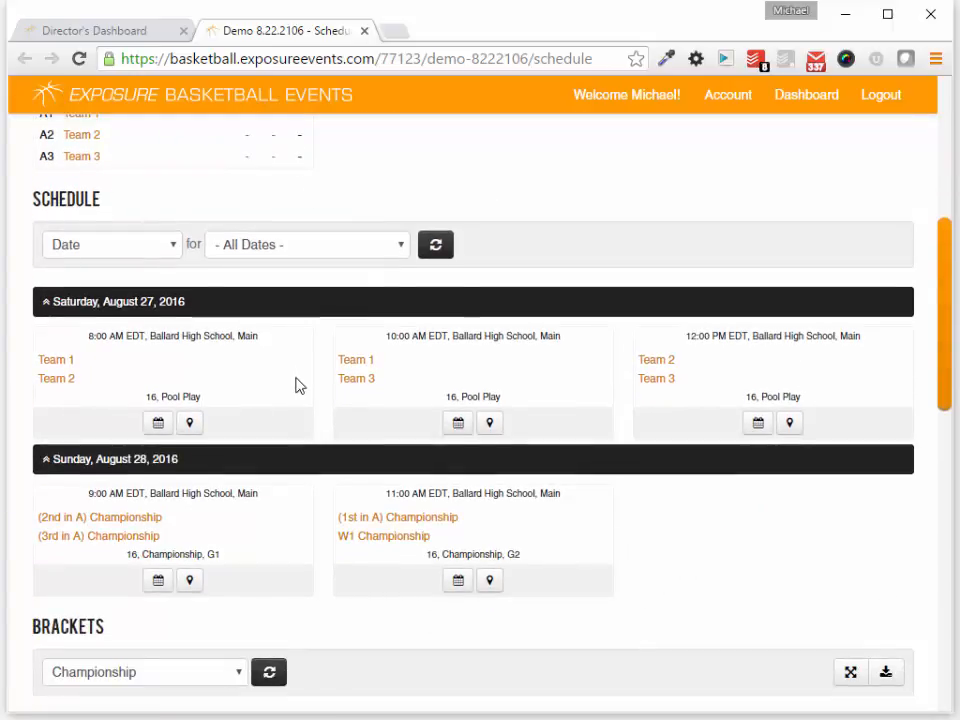
{"action": "scroll", "coordinate": [296, 385], "scroll_direction": "down", "scroll_amount": 5}
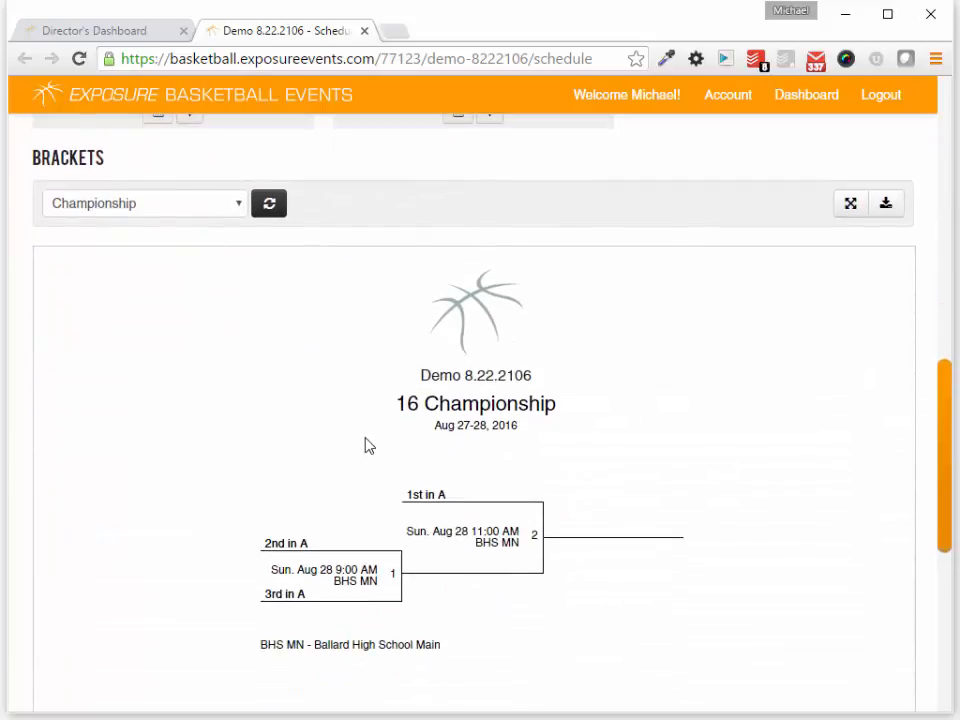
{"action": "scroll", "coordinate": [357, 456], "scroll_direction": "up", "scroll_amount": 10}
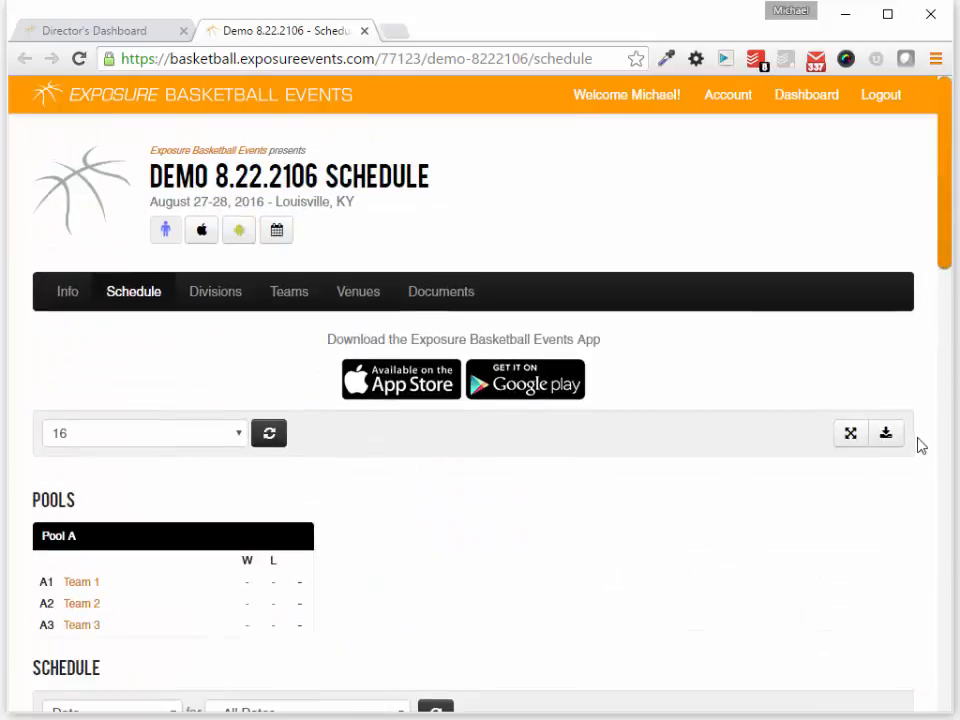
- Download division 16's schedule as a PDF, review its pool and bracket pages, and close the document
{"action": "left_click", "coordinate": [885, 440]}
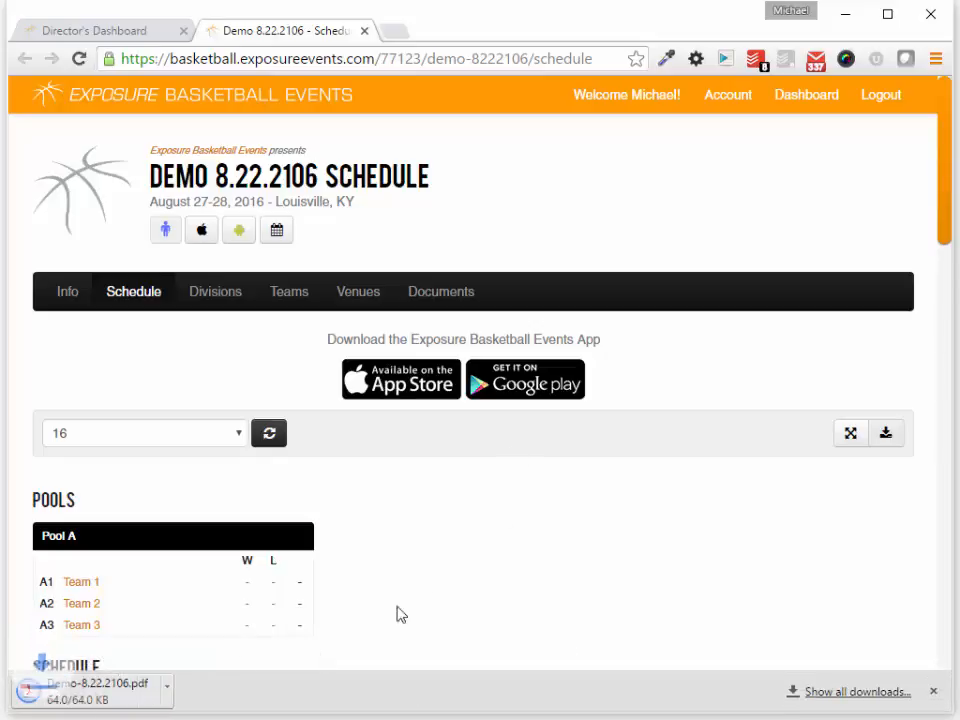
{"action": "left_click", "coordinate": [75, 697]}
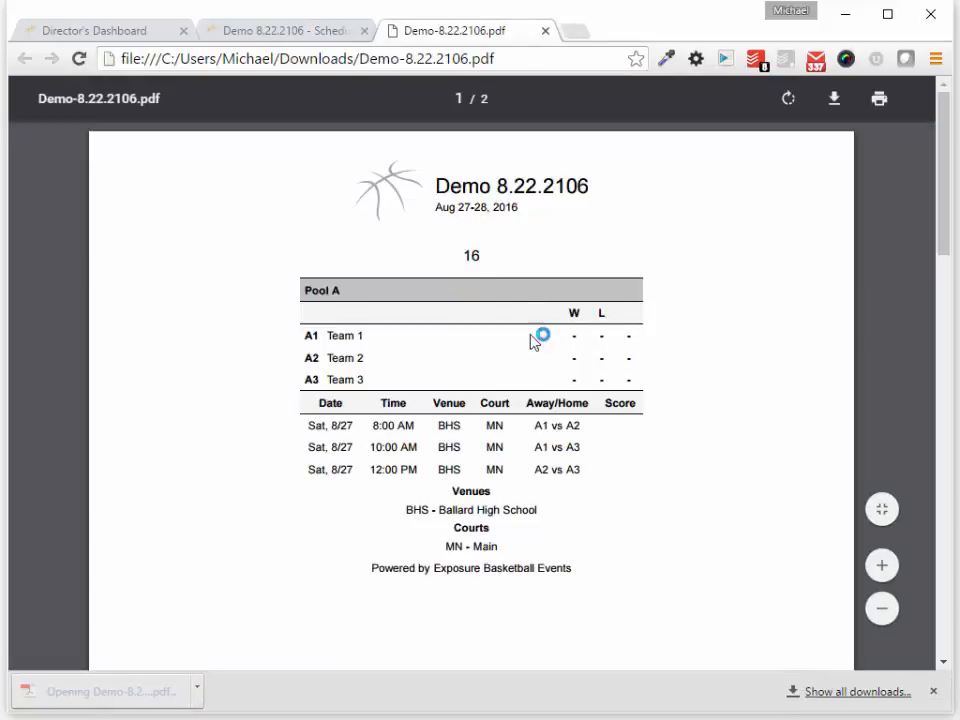
{"action": "scroll", "coordinate": [530, 390], "scroll_direction": "down", "scroll_amount": 3}
{"action": "scroll", "coordinate": [530, 390], "scroll_direction": "down", "scroll_amount": 6}
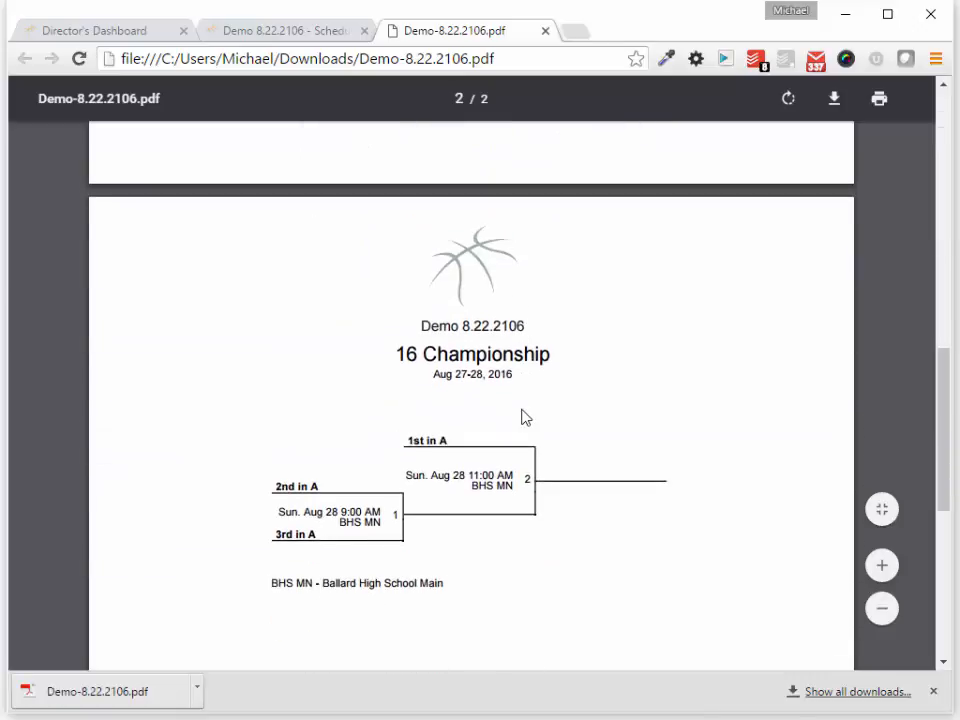
{"action": "scroll", "coordinate": [522, 418], "scroll_direction": "down", "scroll_amount": 3}
{"action": "scroll", "coordinate": [521, 428], "scroll_direction": "up", "scroll_amount": 6}
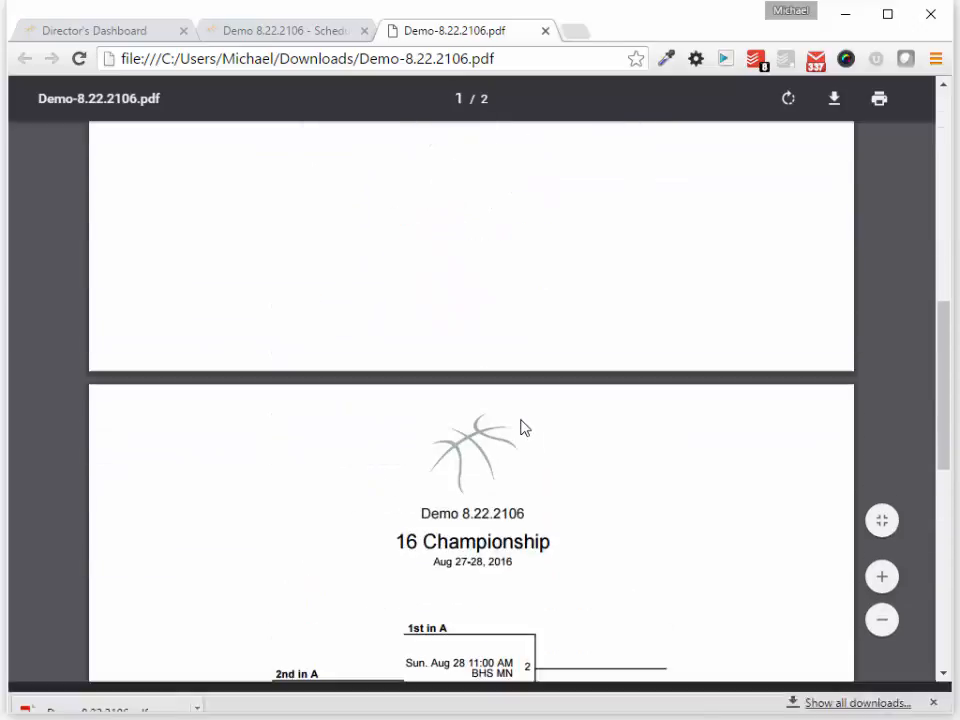
{"action": "left_click", "coordinate": [546, 33]}
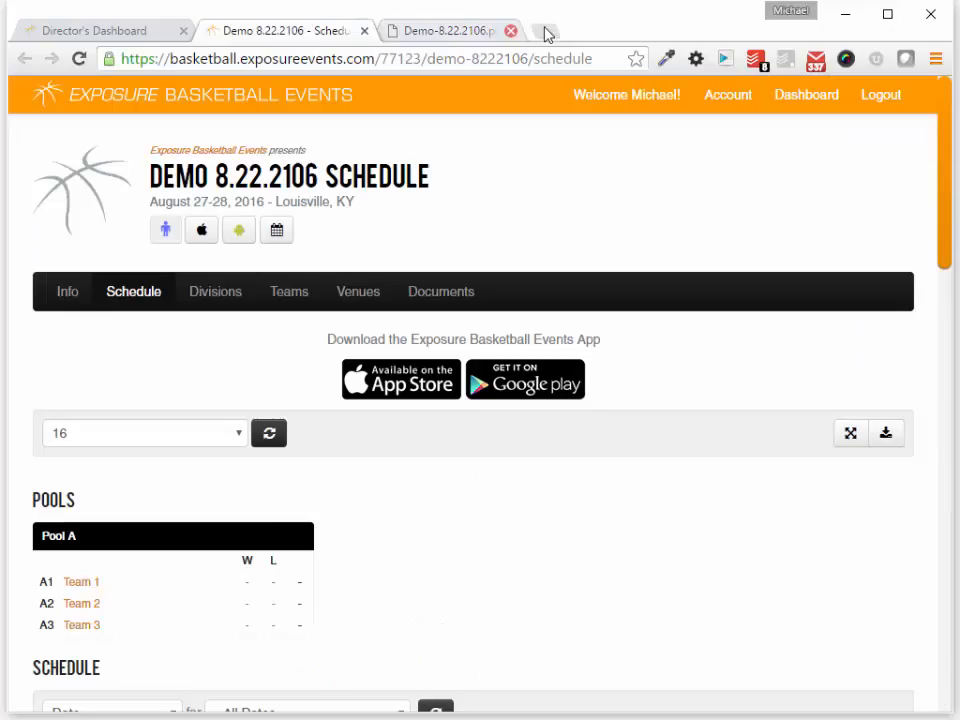
- Switch the public schedule to division 17 and review its pool, including the TBA slots, and its games
{"action": "left_click", "coordinate": [166, 436]}
{"action": "left_click", "coordinate": [169, 473]}
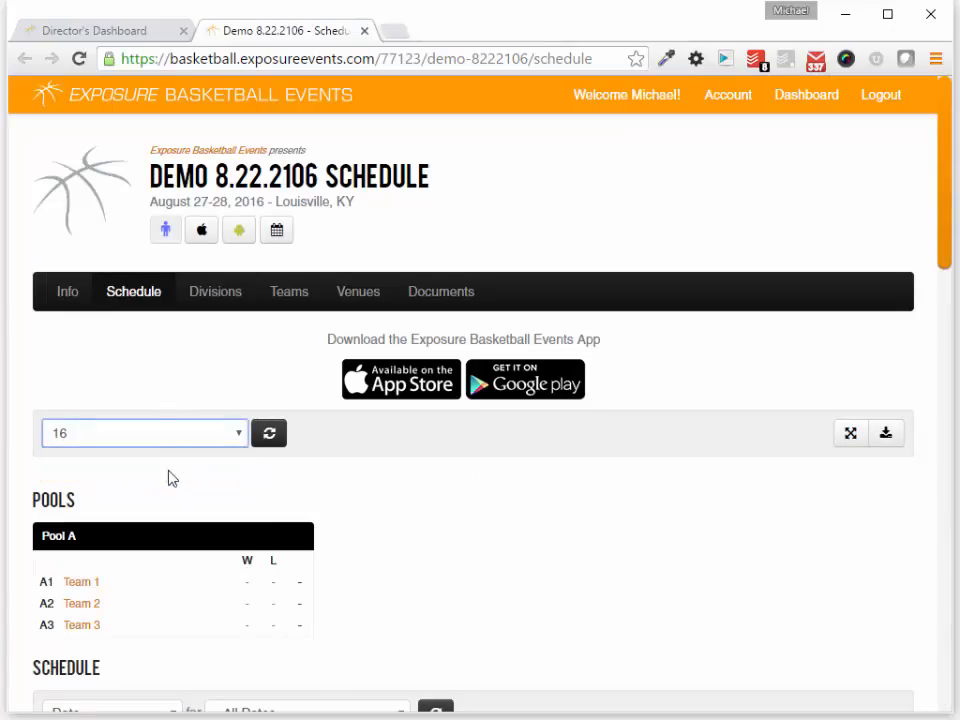
{"action": "scroll", "coordinate": [546, 525], "scroll_direction": "down", "scroll_amount": 2}
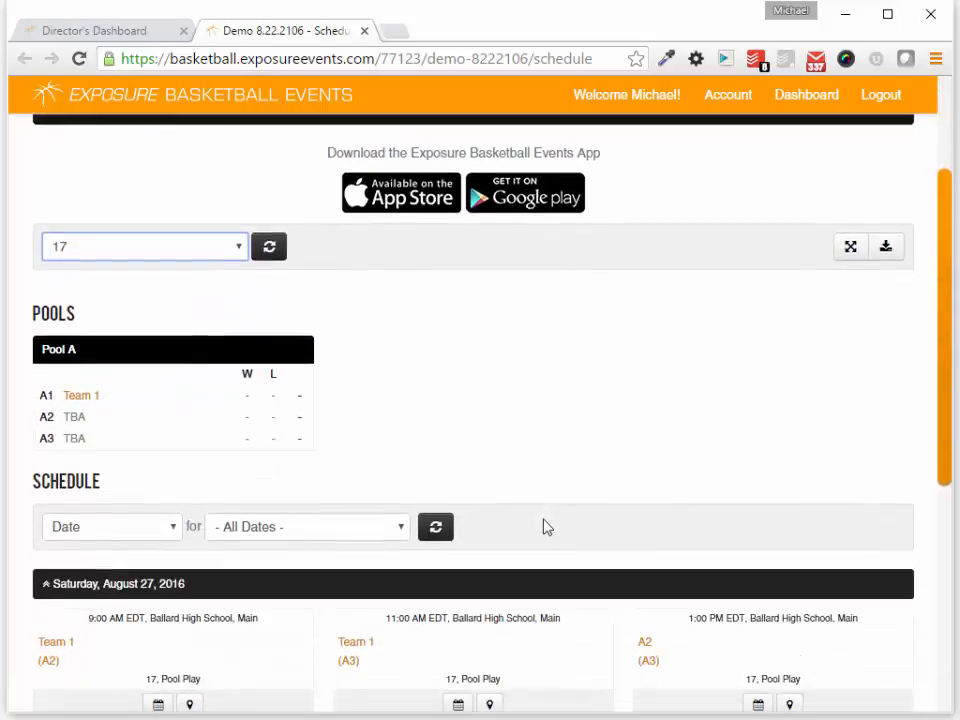
{"action": "double_click", "coordinate": [66, 416]}
{"action": "left_click_drag", "start_coordinate": [70, 437], "coordinate": [111, 437]}
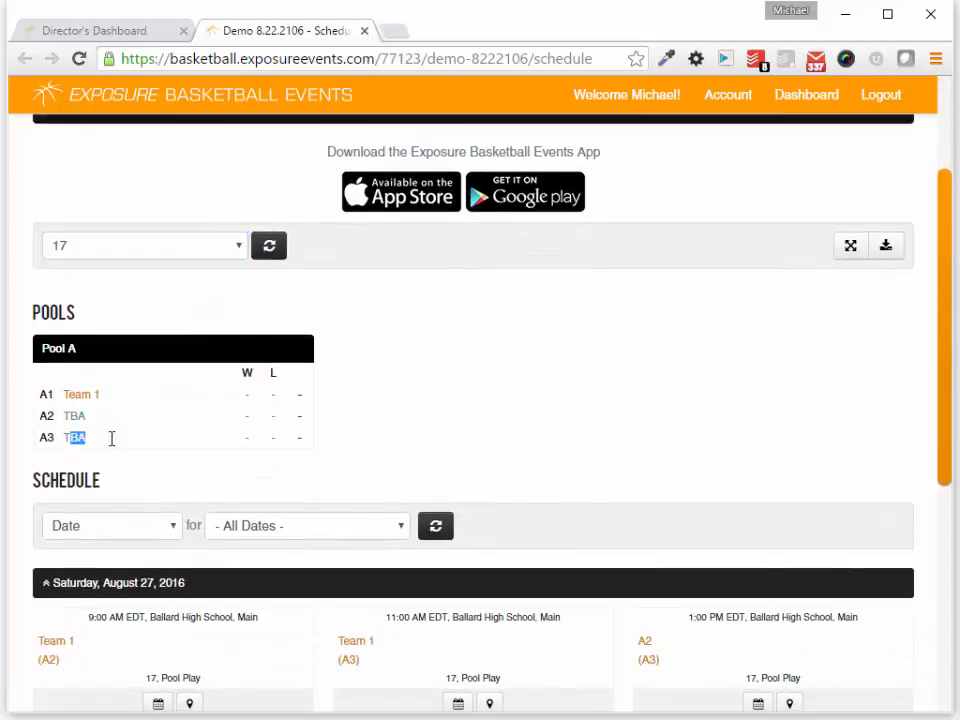
{"action": "scroll", "coordinate": [528, 416], "scroll_direction": "down", "scroll_amount": 1}
{"action": "scroll", "coordinate": [531, 423], "scroll_direction": "down", "scroll_amount": 2}
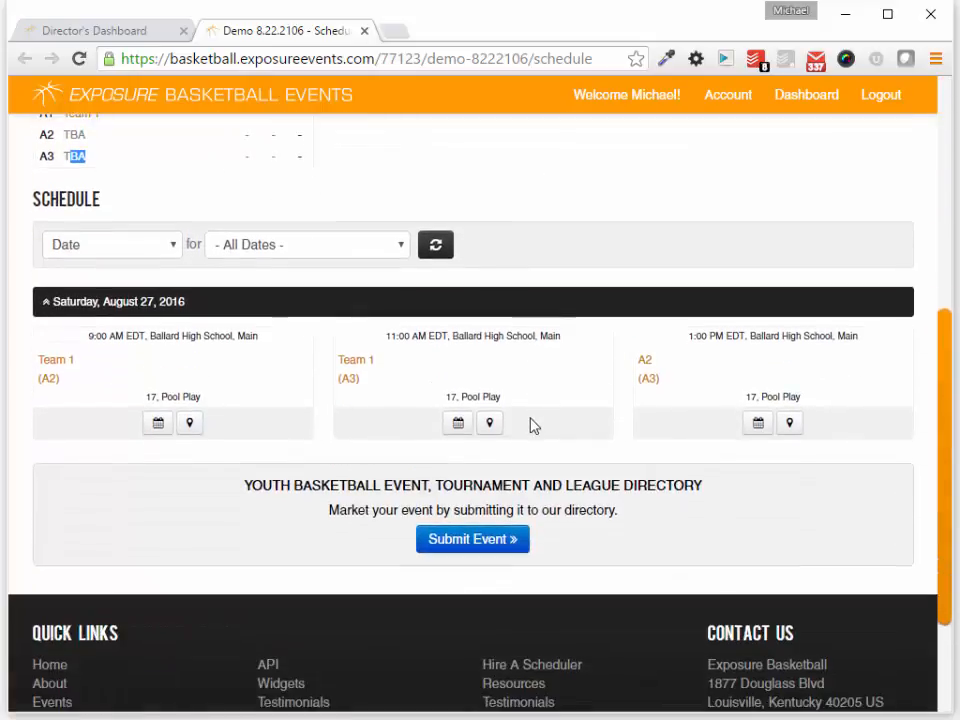
{"action": "scroll", "coordinate": [546, 408], "scroll_direction": "up", "scroll_amount": 4}
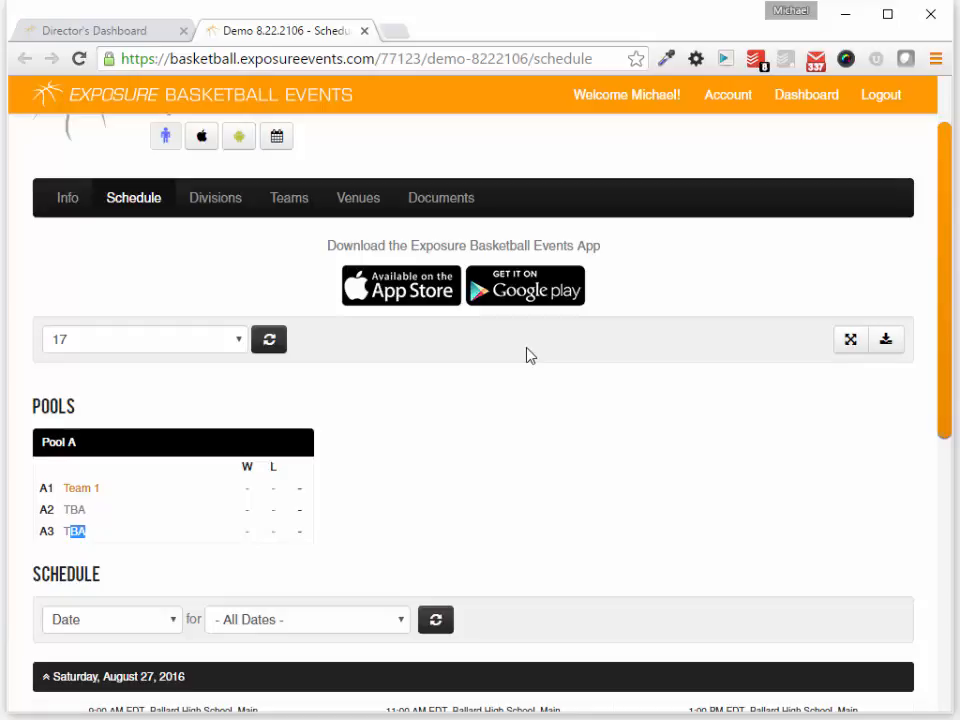
- Open the Exposure Basketball Events app's App Store page and look through it, then view the USA Youth Hoops app by the same developer
{"action": "left_click", "coordinate": [419, 300]}
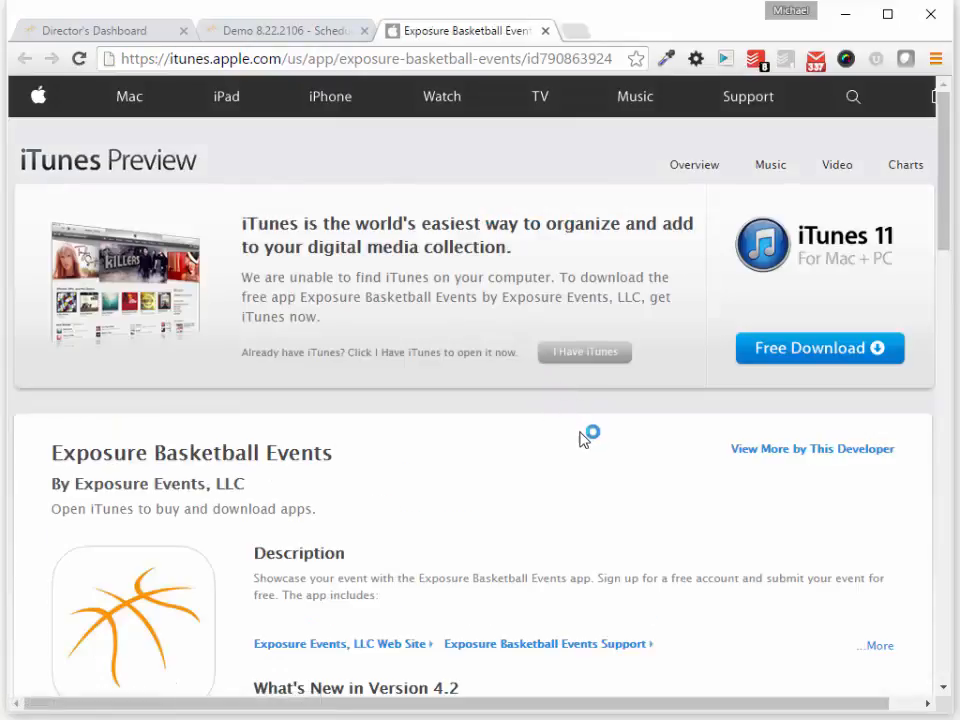
{"action": "scroll", "coordinate": [583, 445], "scroll_direction": "down", "scroll_amount": 4}
{"action": "scroll", "coordinate": [585, 457], "scroll_direction": "down", "scroll_amount": 3}
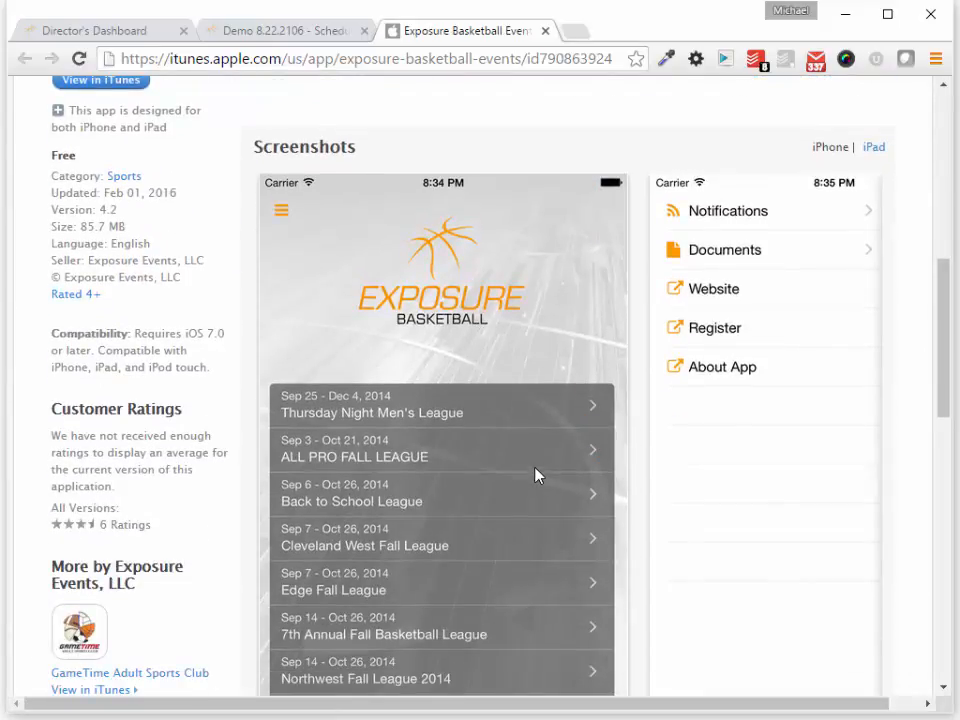
{"action": "scroll", "coordinate": [535, 475], "scroll_direction": "down", "scroll_amount": 5}
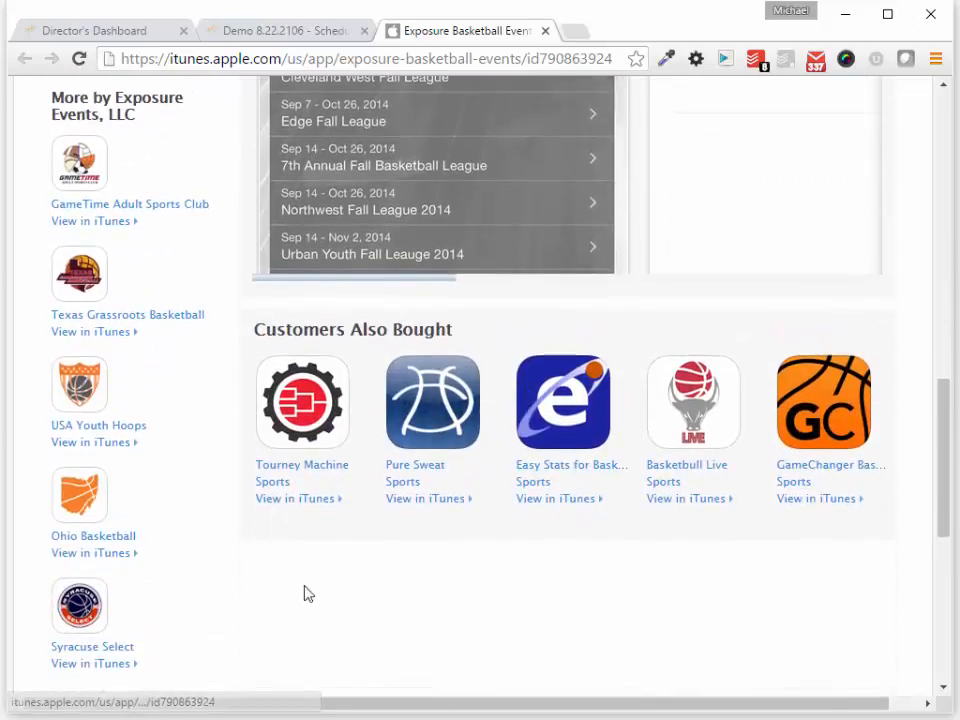
{"action": "left_click", "coordinate": [121, 430]}
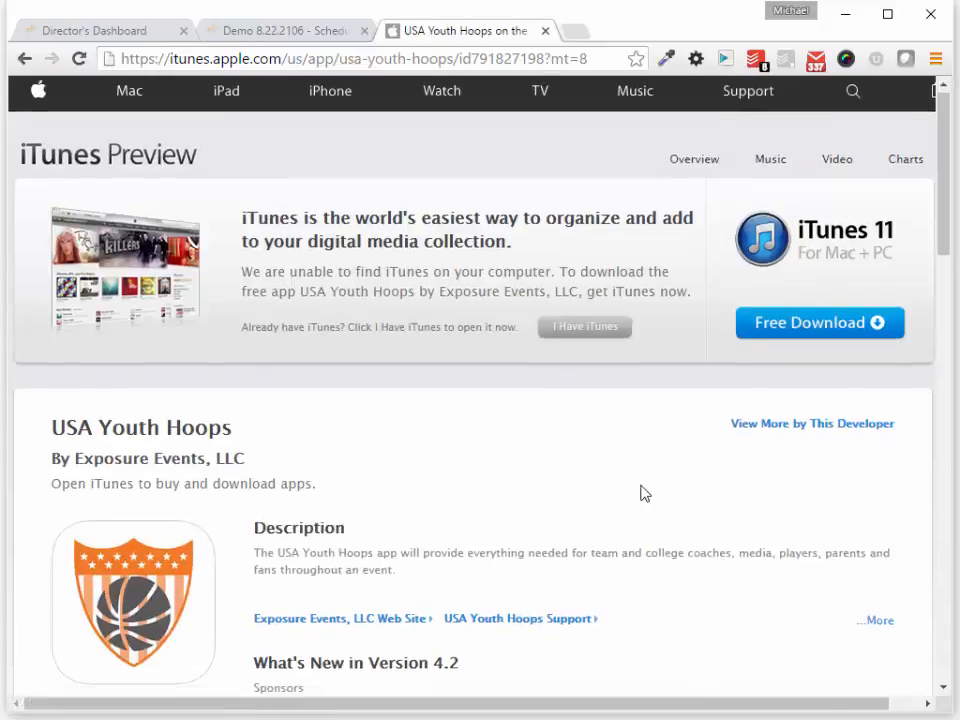
{"action": "scroll", "coordinate": [641, 495], "scroll_direction": "down", "scroll_amount": 5}
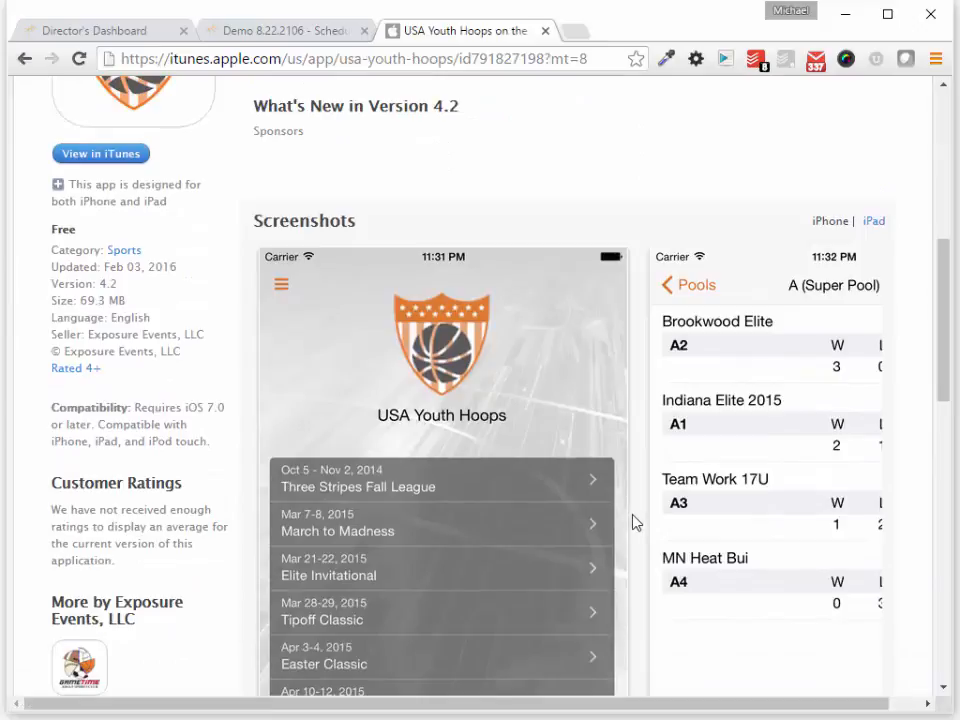
- Close the App Store and public schedule pages and open the widgets for the Demo 8.22.2106 event
{"action": "left_click", "coordinate": [545, 31]}
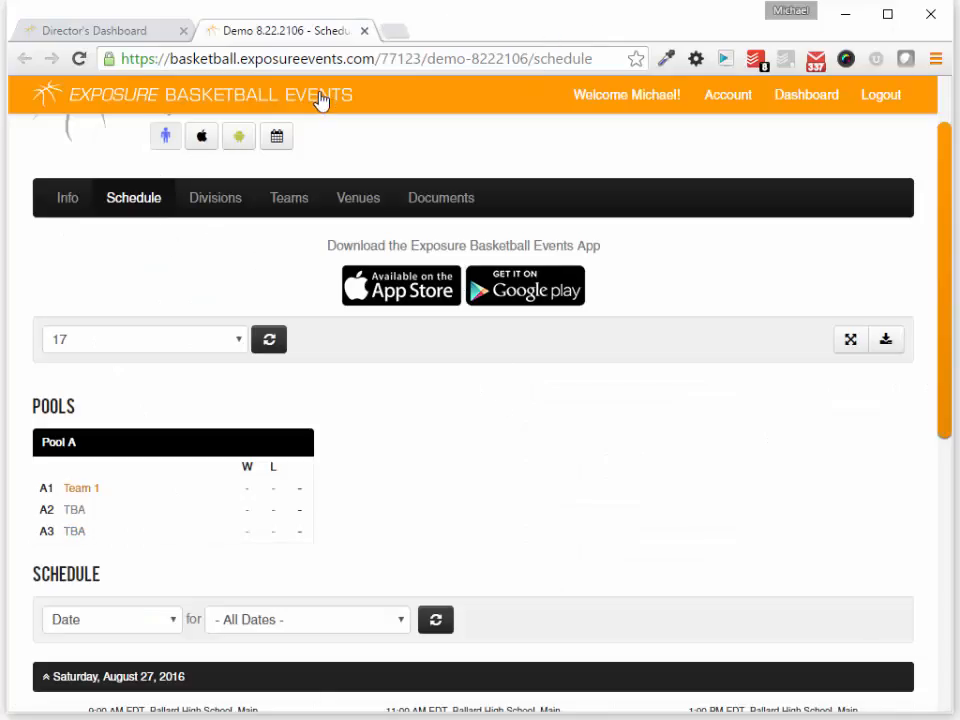
{"action": "left_click", "coordinate": [365, 31]}
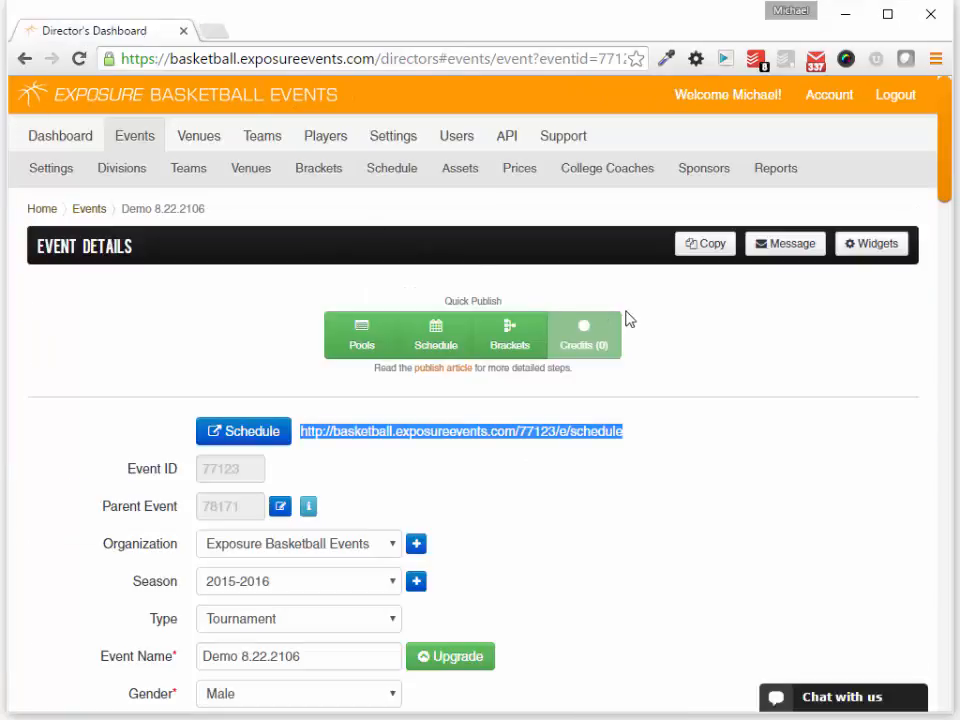
{"action": "left_click", "coordinate": [858, 248]}
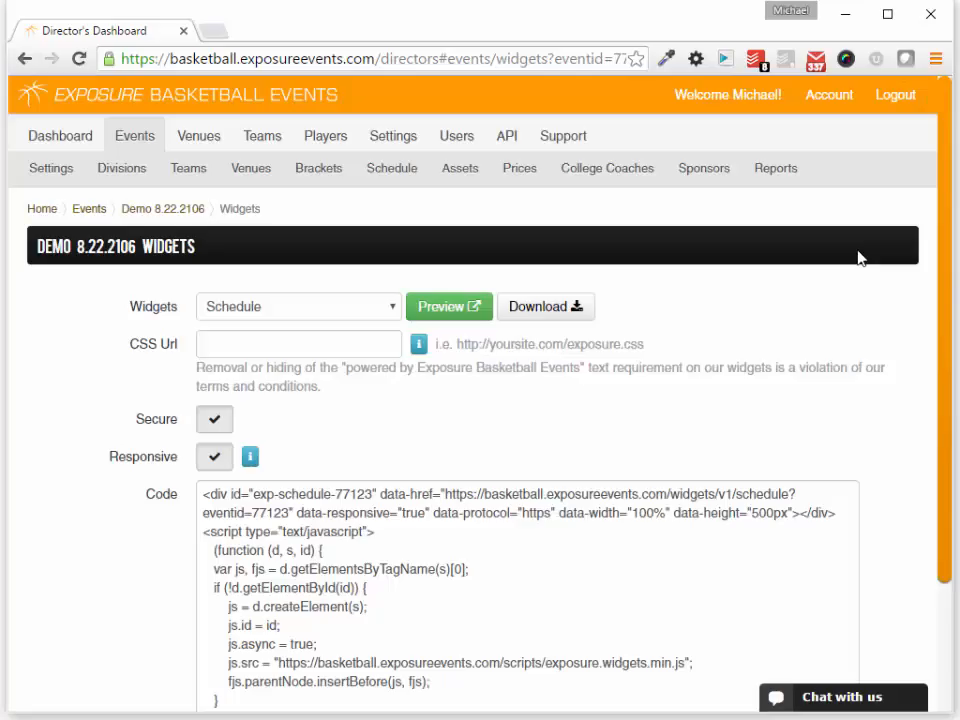
- Look through the available widget types, choose the Schedule widget and preview it
{"action": "left_click", "coordinate": [330, 308]}
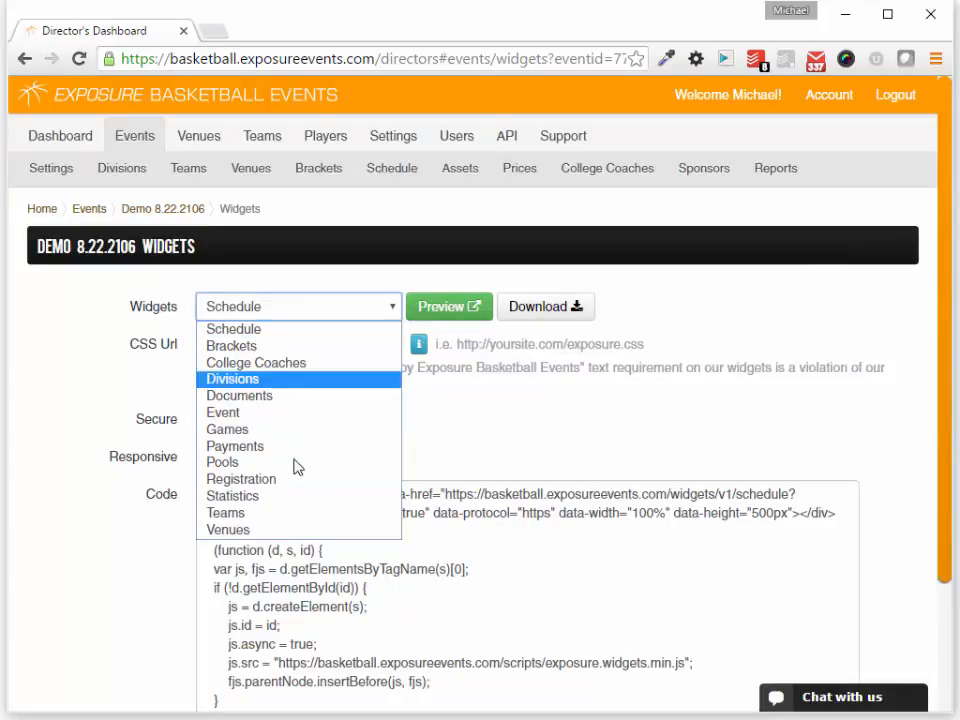
{"action": "left_click", "coordinate": [240, 329]}
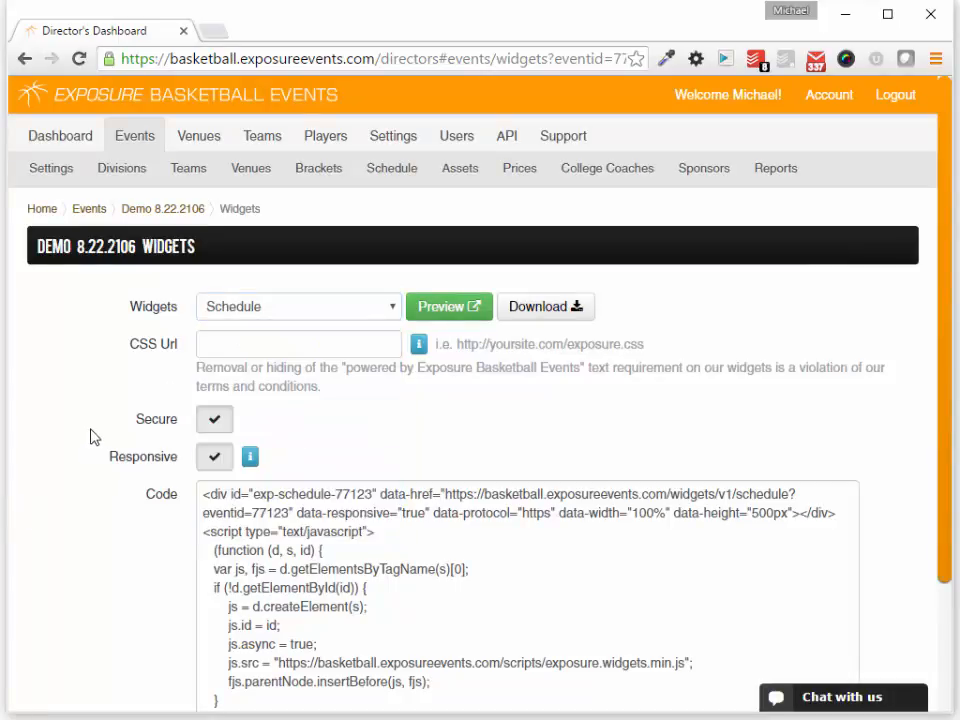
{"action": "left_click", "coordinate": [446, 309]}
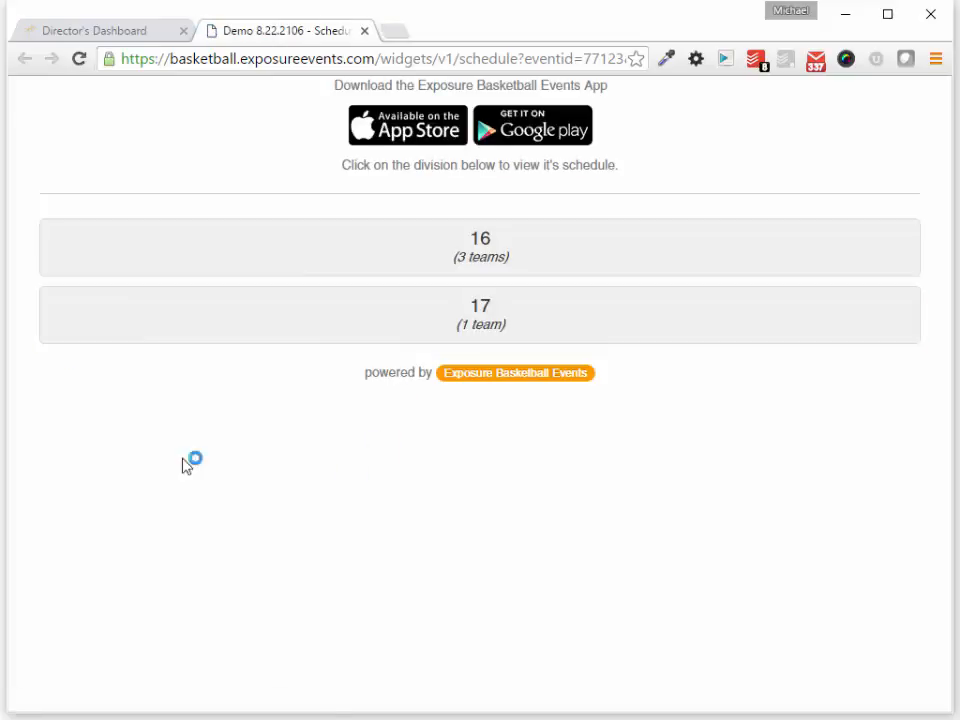
- Return to the widget settings and select the Schedule widget's entire embed code
{"action": "left_click", "coordinate": [103, 30]}
{"action": "left_click", "coordinate": [222, 425]}
{"action": "left_click", "coordinate": [671, 490]}
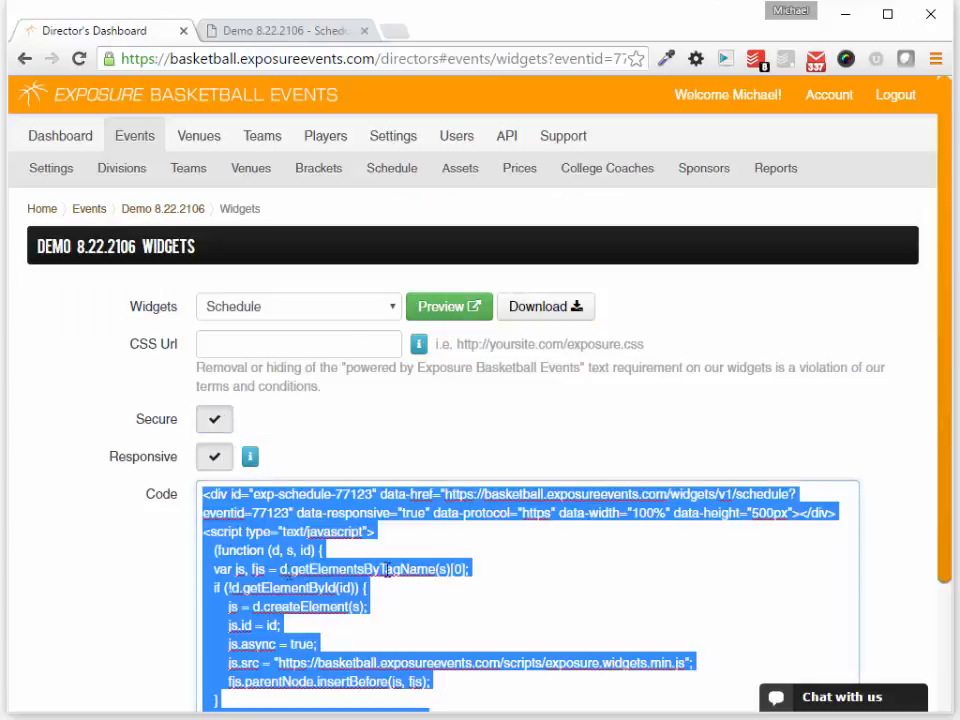
{"action": "scroll", "coordinate": [671, 476], "scroll_direction": "down", "scroll_amount": 2}
{"action": "scroll", "coordinate": [672, 481], "scroll_direction": "up", "scroll_amount": 2}
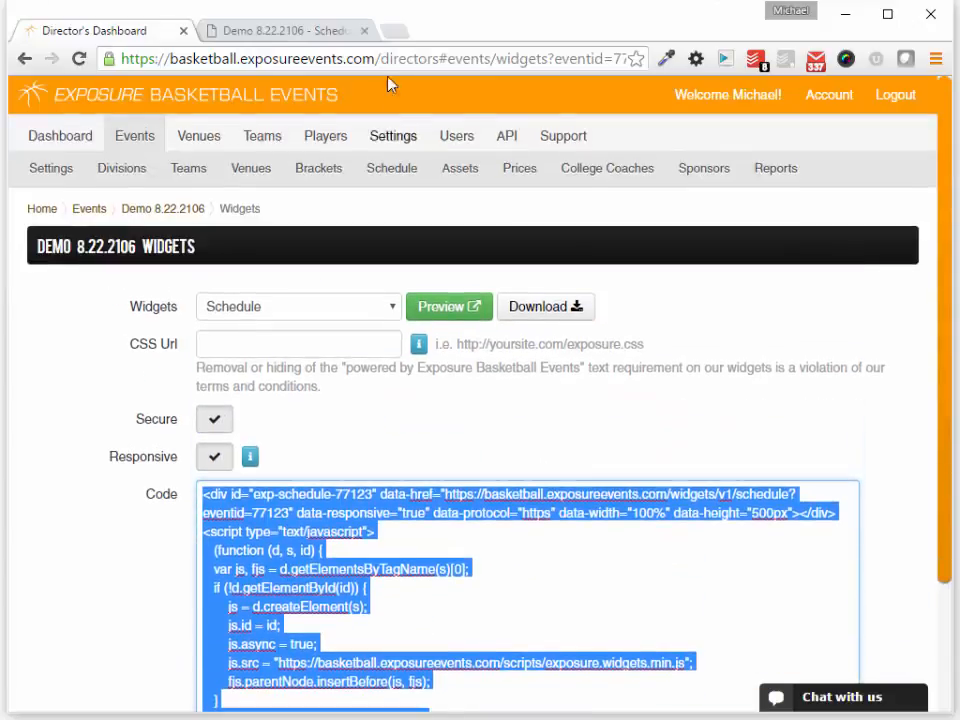
- Open division 16 in the Schedule widget preview, review its pool and games, and return to the widget's CSS Url setting
{"action": "left_click", "coordinate": [268, 32]}
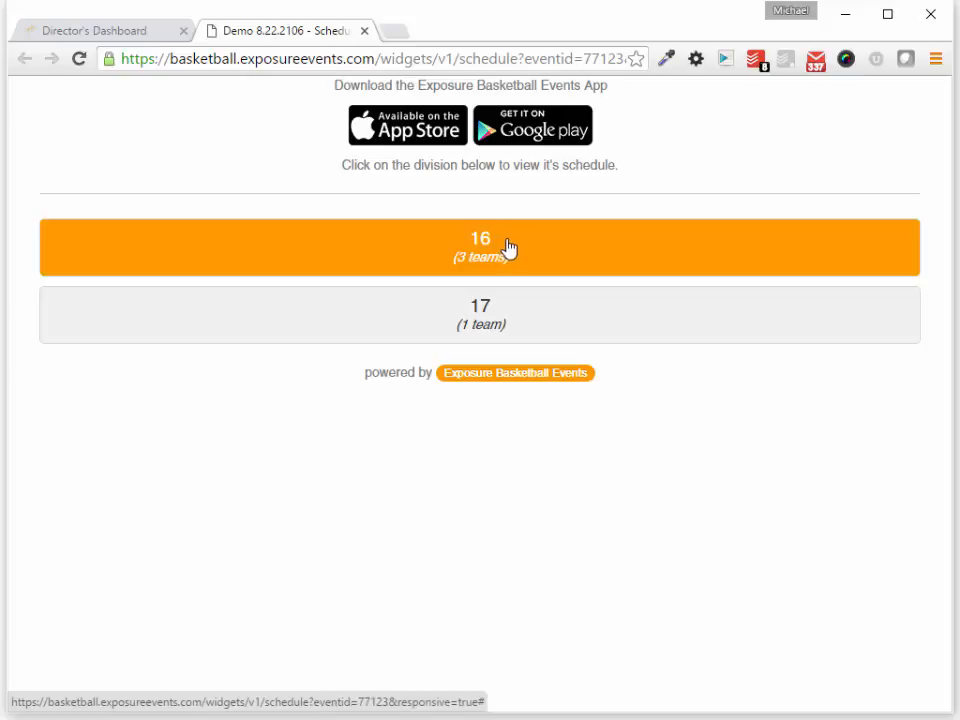
{"action": "left_click", "coordinate": [515, 248]}
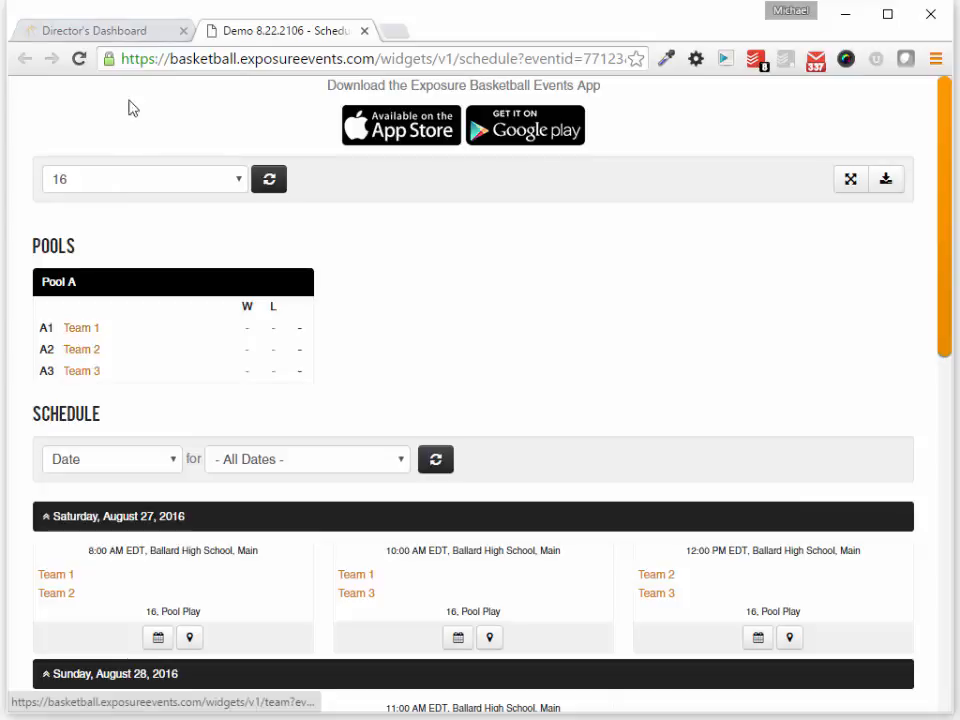
{"action": "left_click", "coordinate": [131, 36]}
{"action": "left_click", "coordinate": [284, 350]}
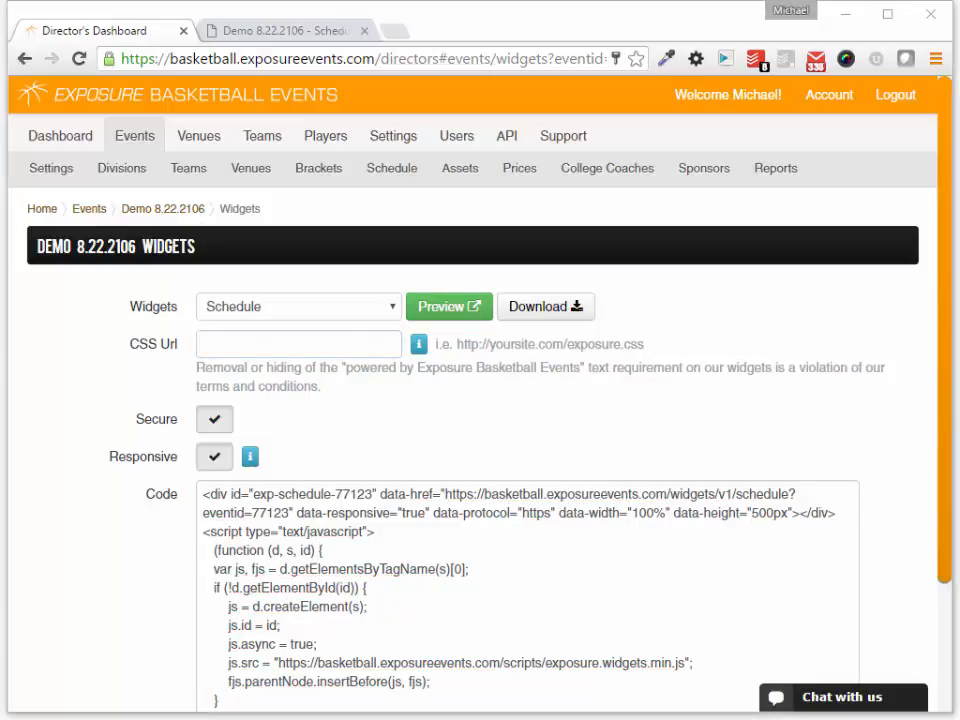
- Bring the mirrored iPhone into view, check the app's Documents and Messages screens, and move the phone off the page
{"action": "left_click_drag", "start_coordinate": [0, 172], "coordinate": [421, 51]}
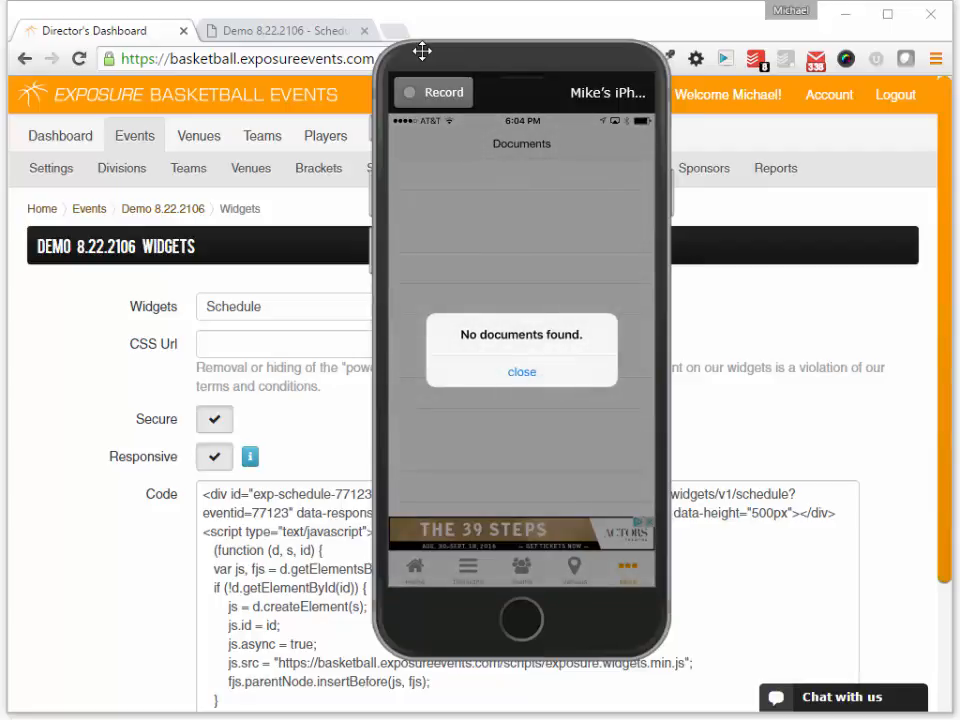
{"action": "left_click_drag", "start_coordinate": [480, 58], "coordinate": [634, 58]}
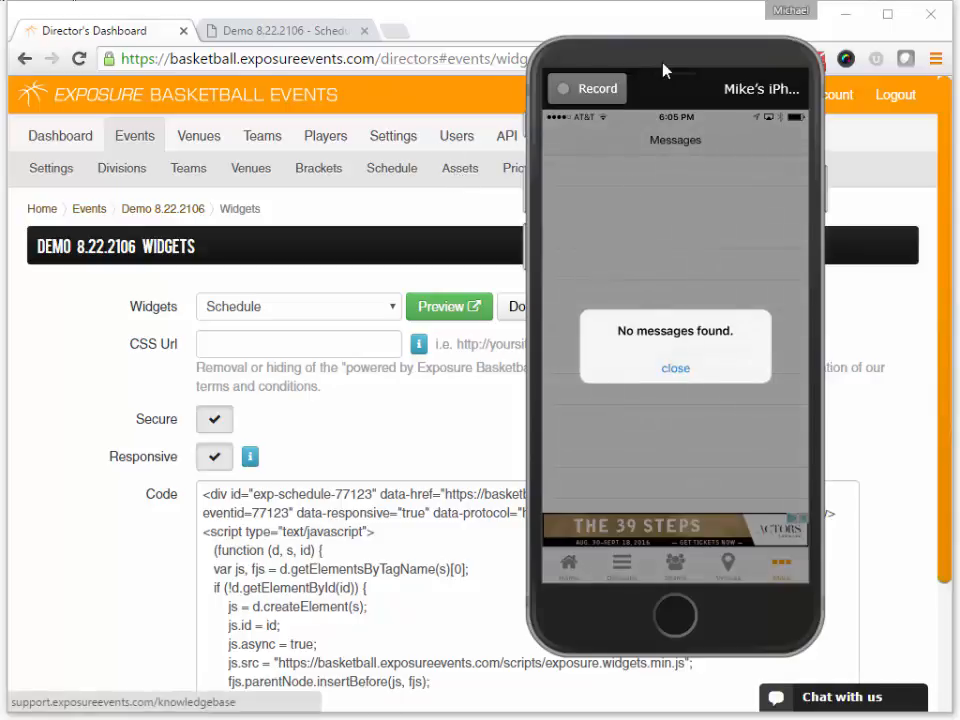
{"action": "left_click_drag", "start_coordinate": [649, 62], "coordinate": [2, 62]}
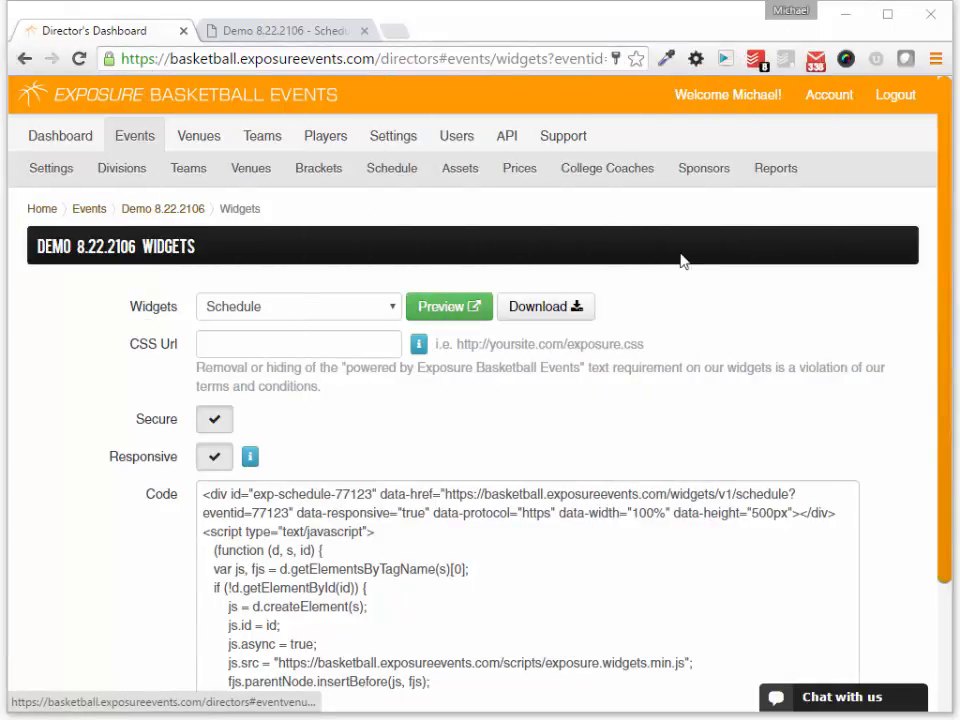
- Open a new message for the event and examine its title, text, attachment, visibility, subscriber and social communication options
{"action": "left_click", "coordinate": [180, 212]}
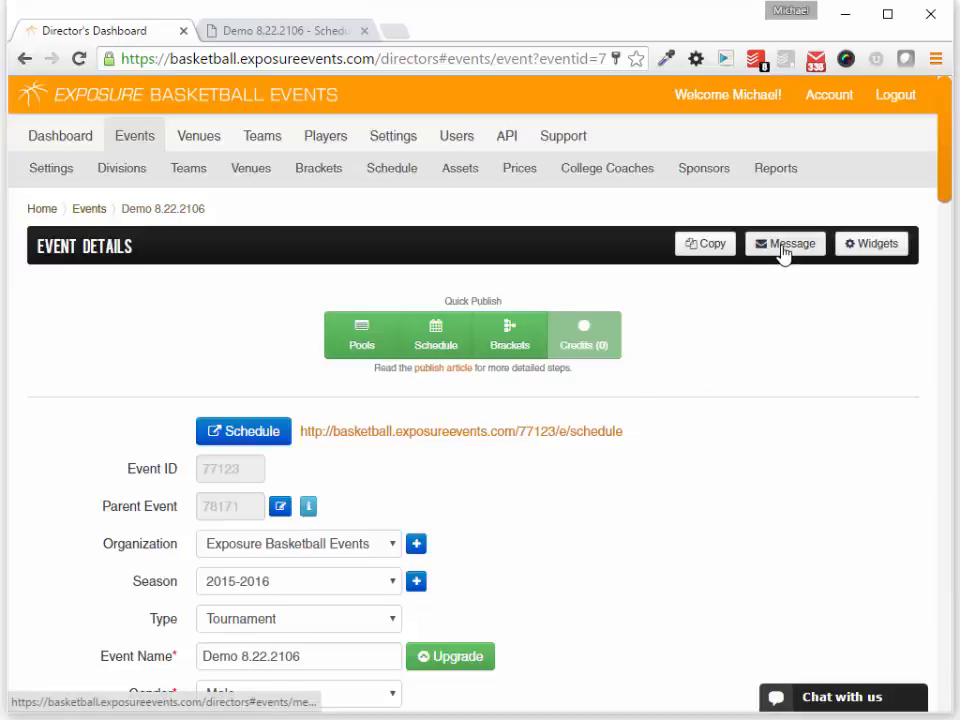
{"action": "left_click", "coordinate": [784, 252]}
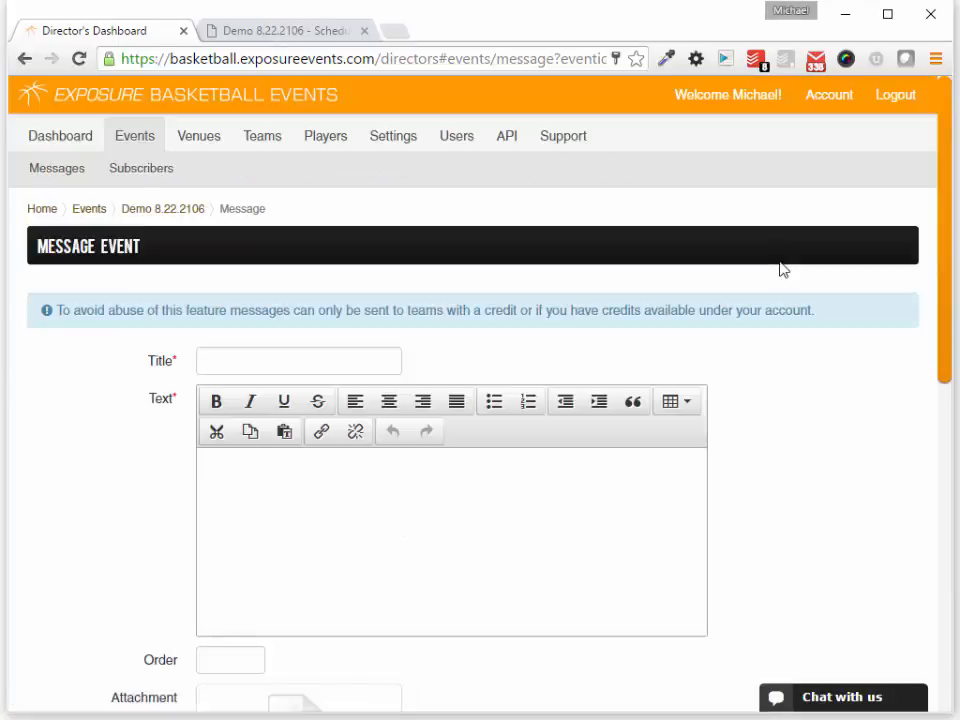
{"action": "left_click", "coordinate": [366, 364]}
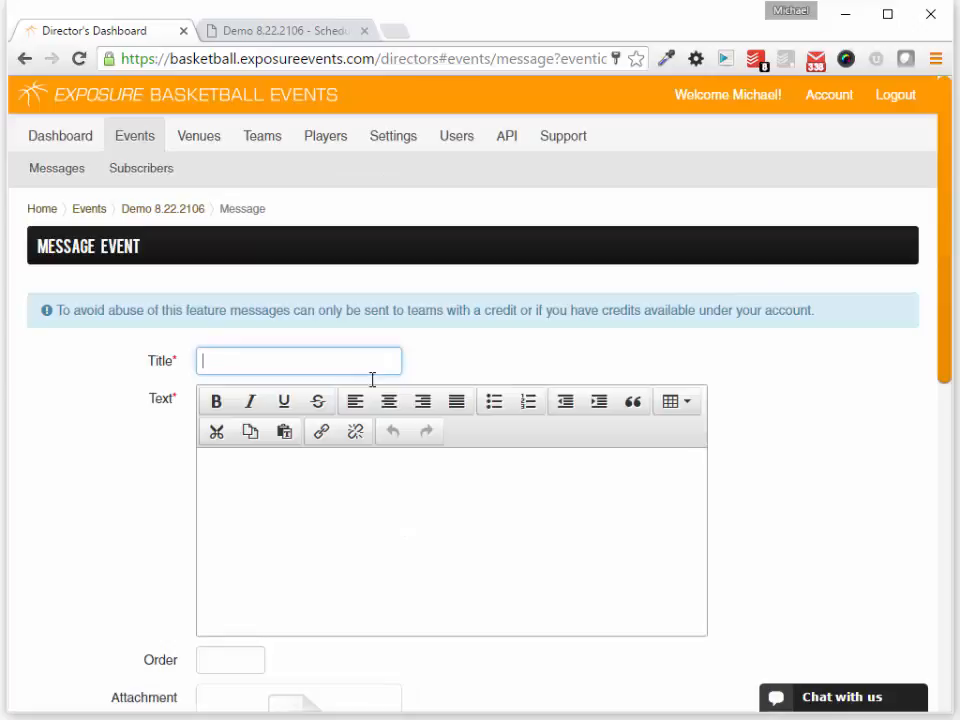
{"action": "scroll", "coordinate": [515, 555], "scroll_direction": "down", "scroll_amount": 2}
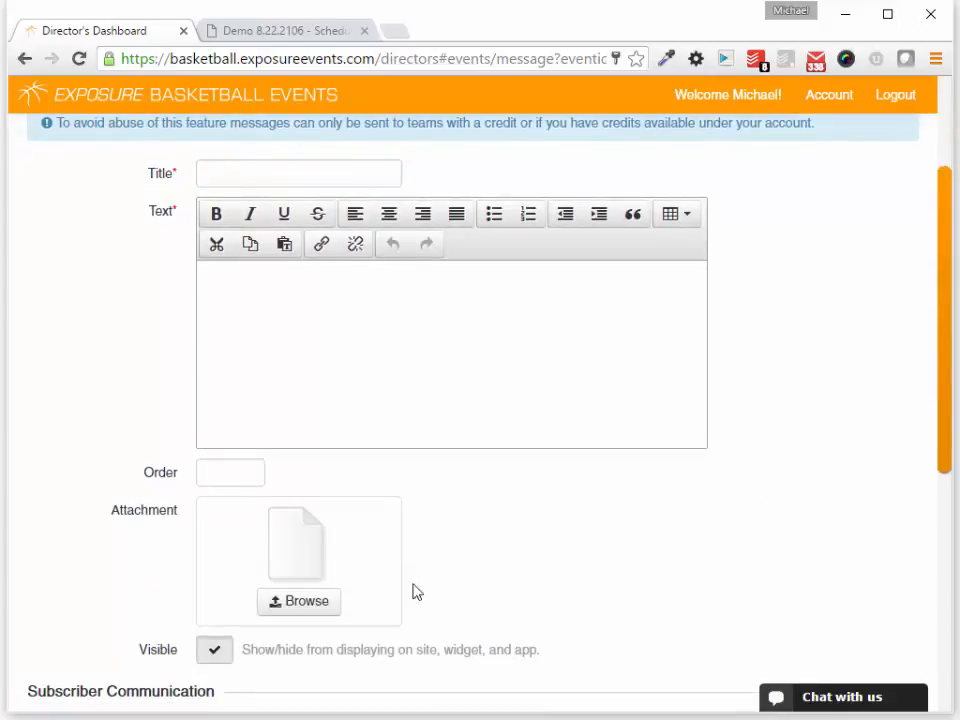
{"action": "scroll", "coordinate": [460, 592], "scroll_direction": "down", "scroll_amount": 2}
{"action": "scroll", "coordinate": [504, 592], "scroll_direction": "down", "scroll_amount": 1}
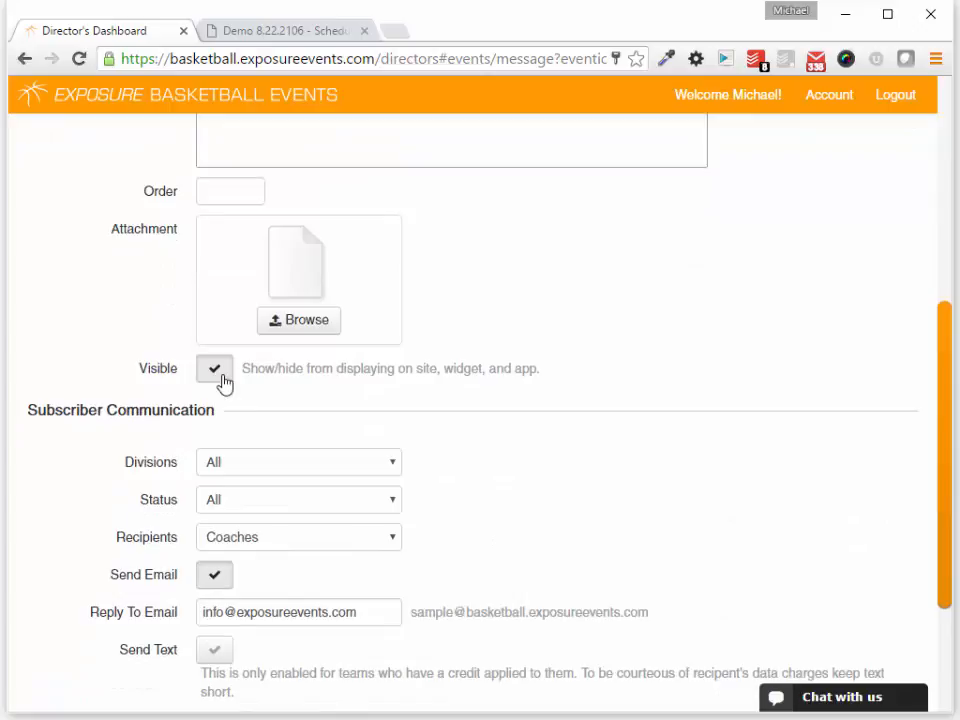
{"action": "scroll", "coordinate": [240, 343], "scroll_direction": "down", "scroll_amount": 2}
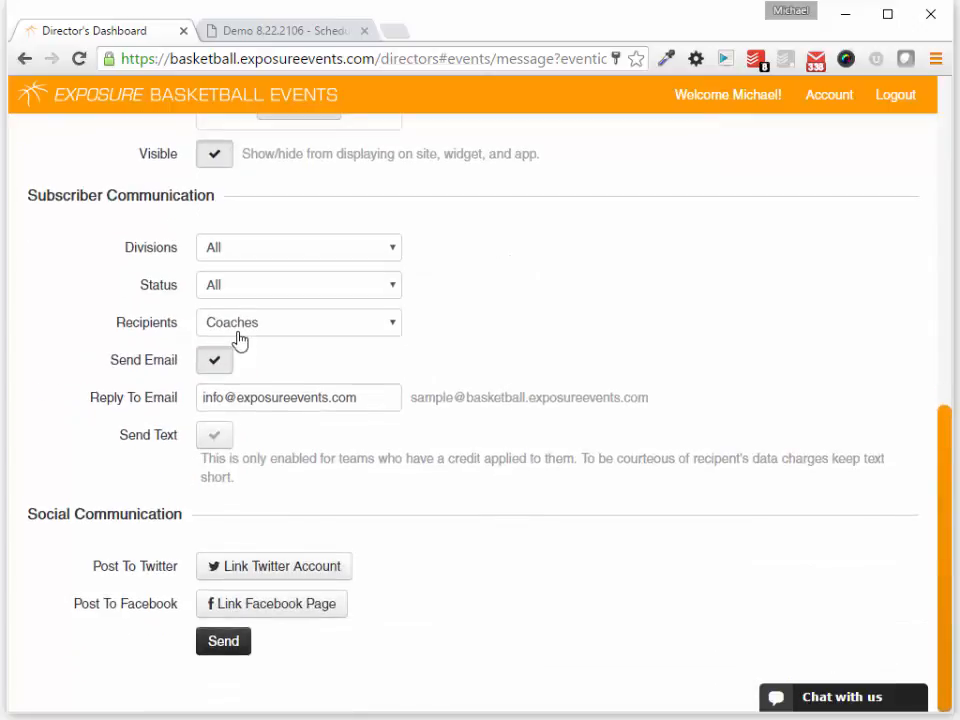
- Set the event message's recipients to Everyone and toggle the Send Text option
{"action": "left_click", "coordinate": [239, 330]}
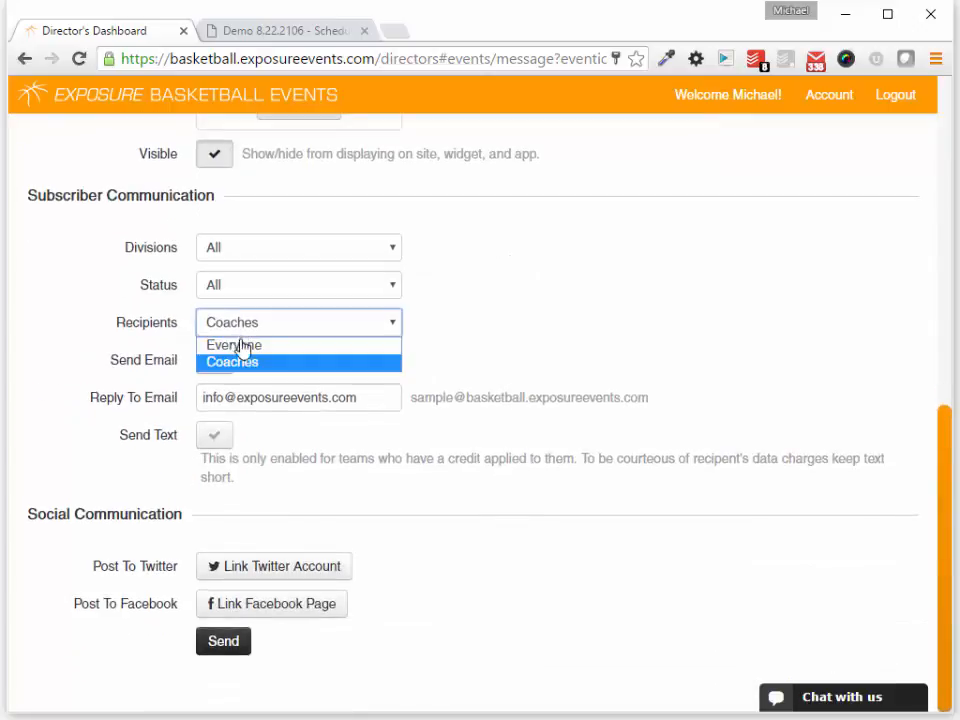
{"action": "left_click", "coordinate": [242, 344]}
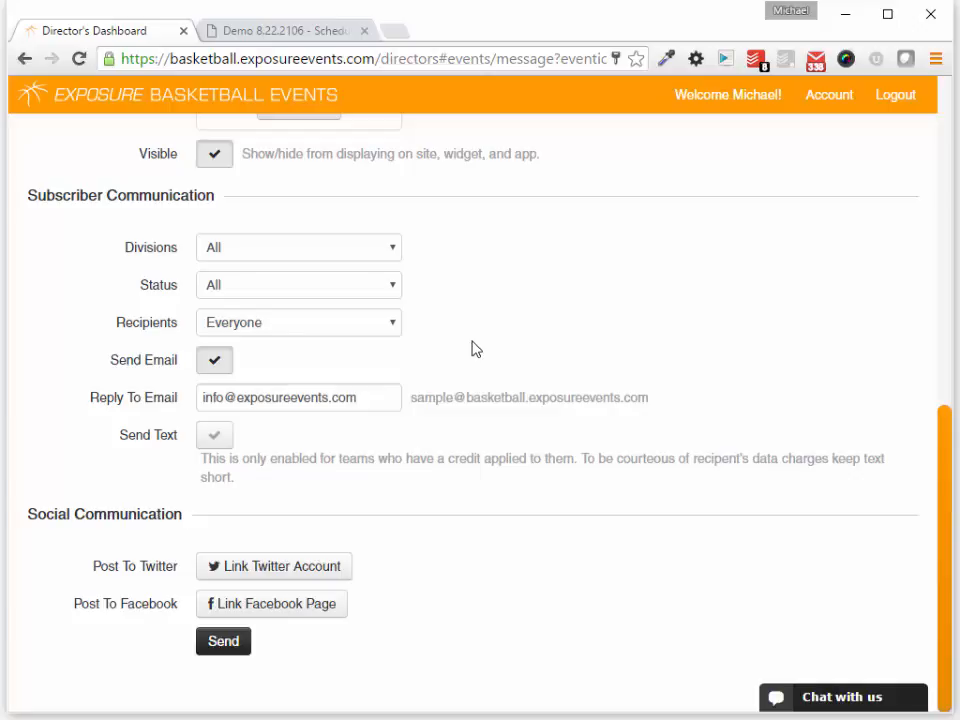
{"action": "left_click", "coordinate": [220, 433]}
- View the app's Contact screen on the mirrored iPhone and leave the message form for the event's details
{"action": "left_click_drag", "start_coordinate": [0, 172], "coordinate": [394, 68]}
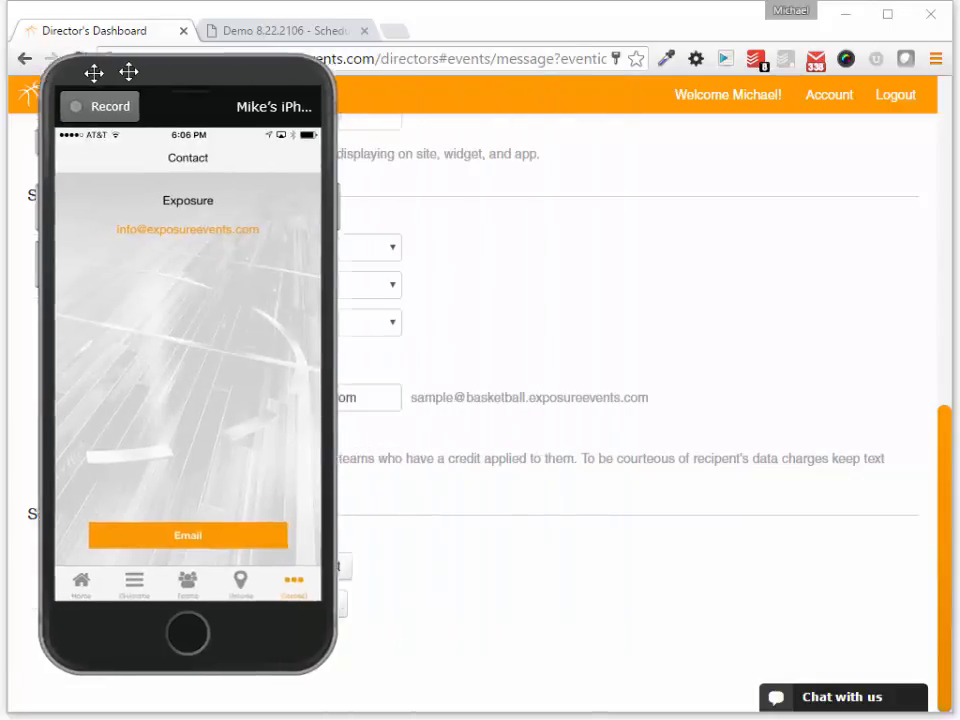
{"action": "scroll", "coordinate": [757, 341], "scroll_direction": "up", "scroll_amount": 7}
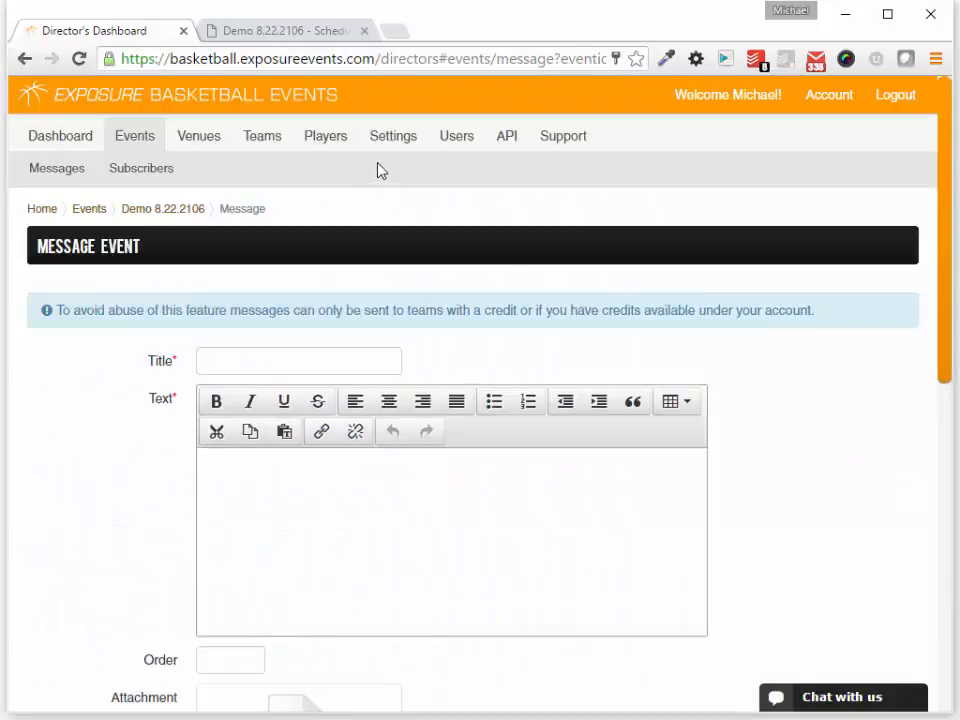
{"action": "left_click", "coordinate": [158, 213]}
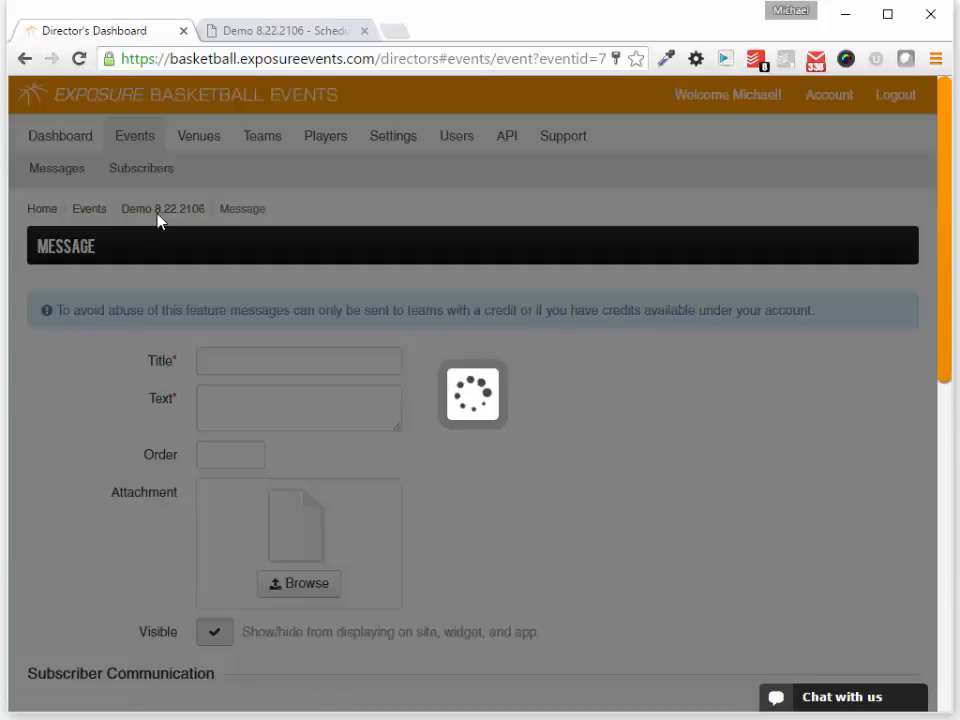
- Open the event schedule's scores, view the score entry form for the 8:00 AM division 16 game, and cancel it
{"action": "left_click", "coordinate": [399, 170]}
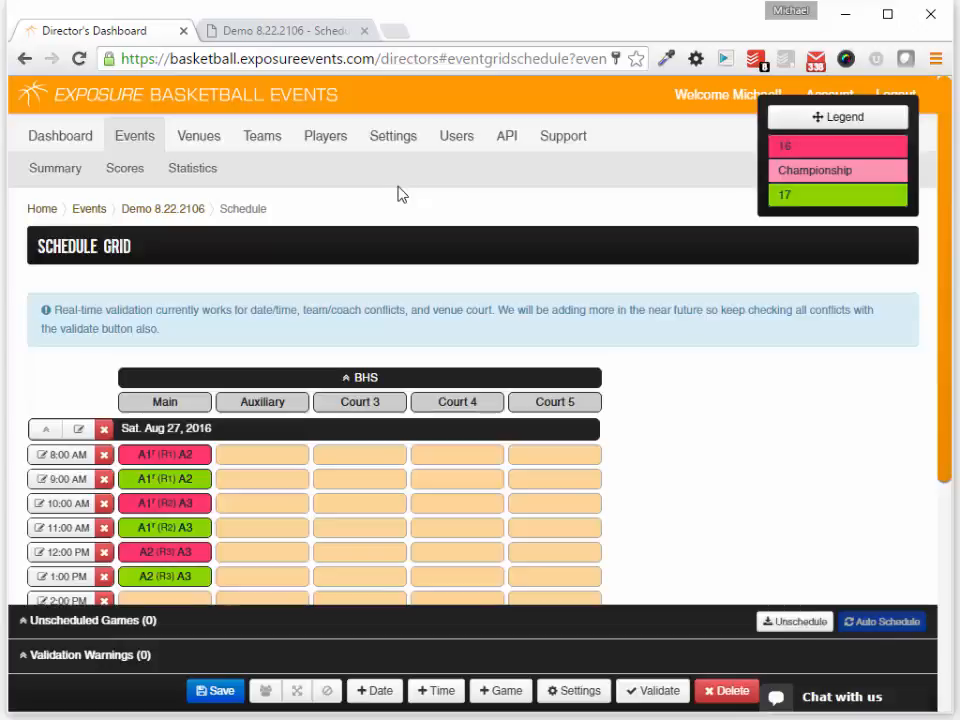
{"action": "left_click", "coordinate": [122, 174]}
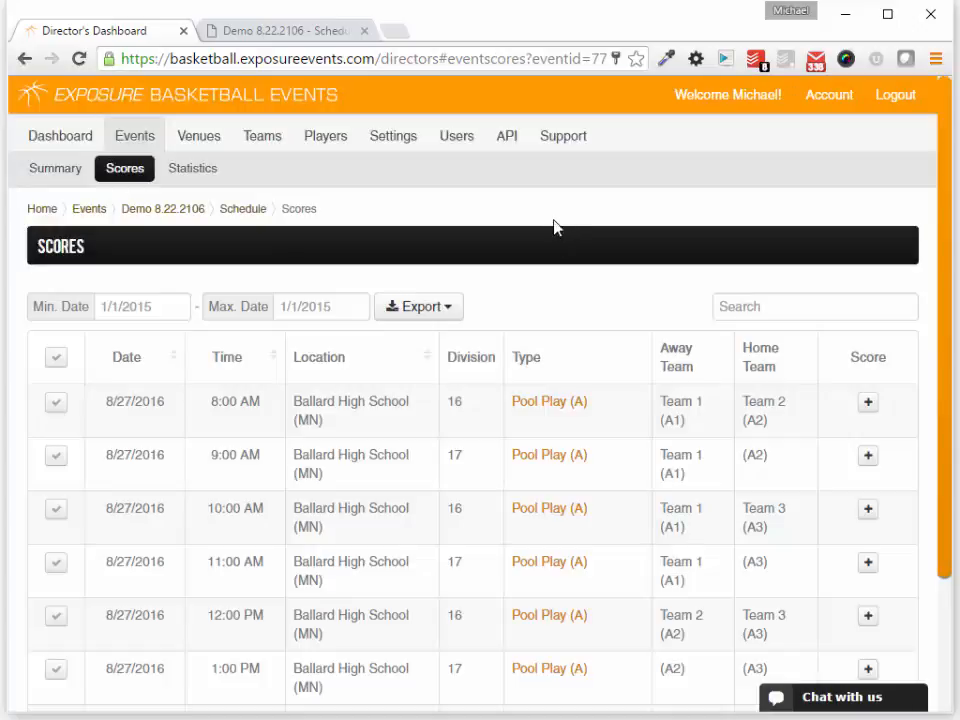
{"action": "left_click", "coordinate": [868, 405]}
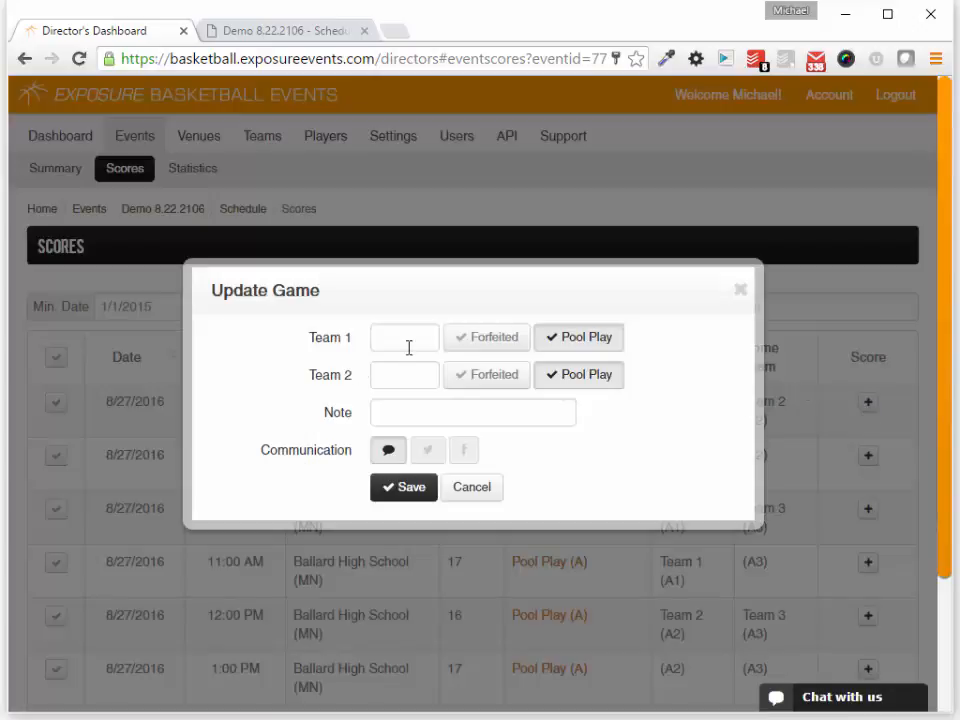
{"action": "left_click", "coordinate": [481, 495]}
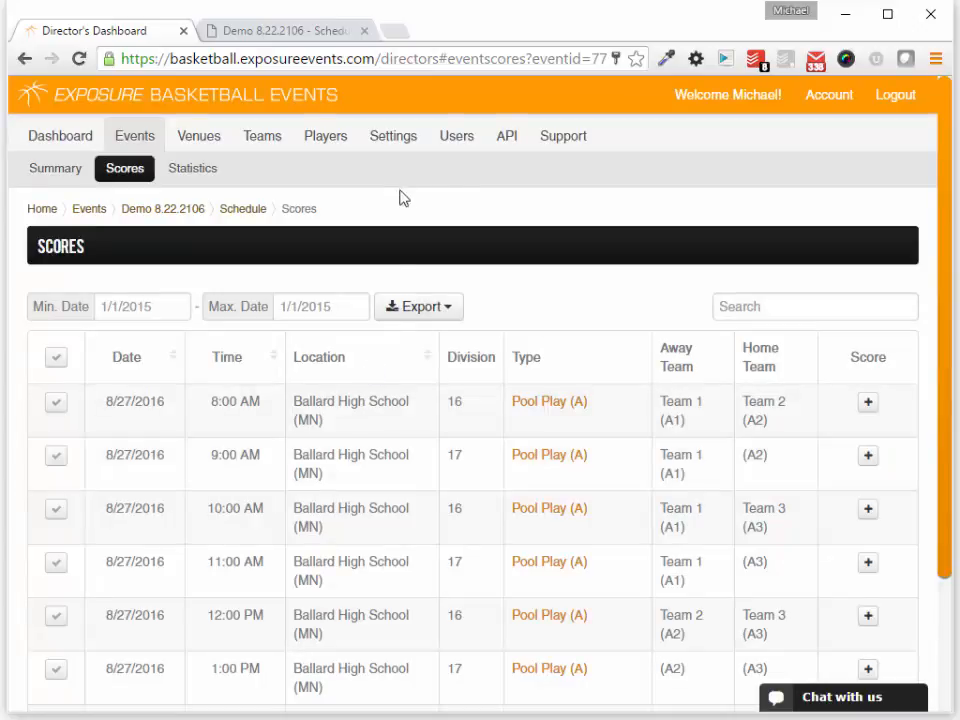
- Start adding a user with the Score Keeper role, view the required fields, and return to the user list without saving
{"action": "left_click", "coordinate": [463, 147]}
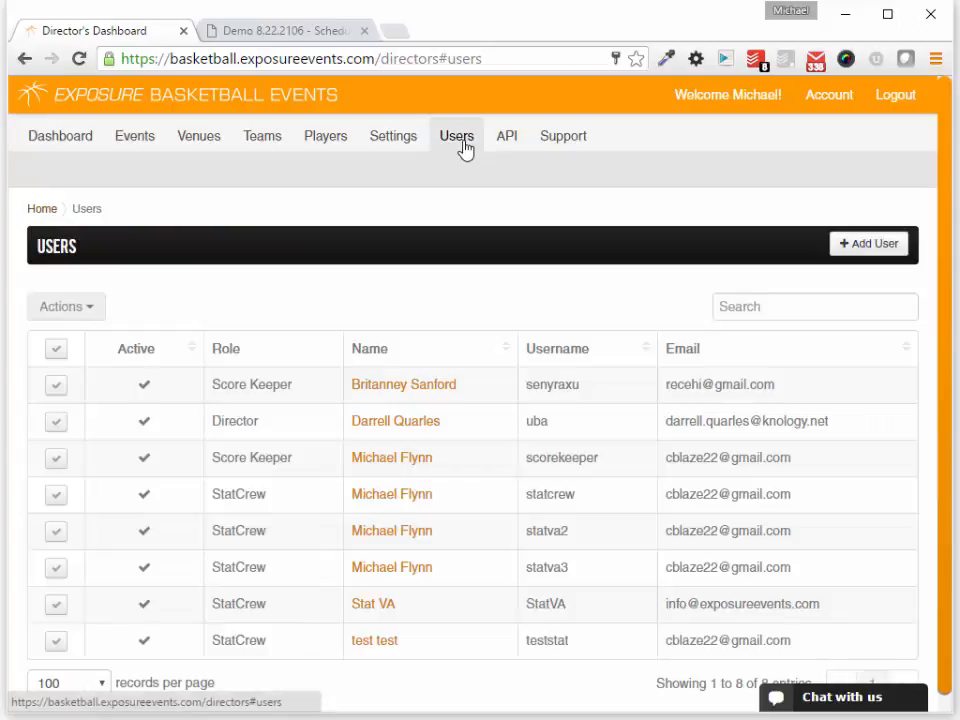
{"action": "left_click", "coordinate": [861, 245]}
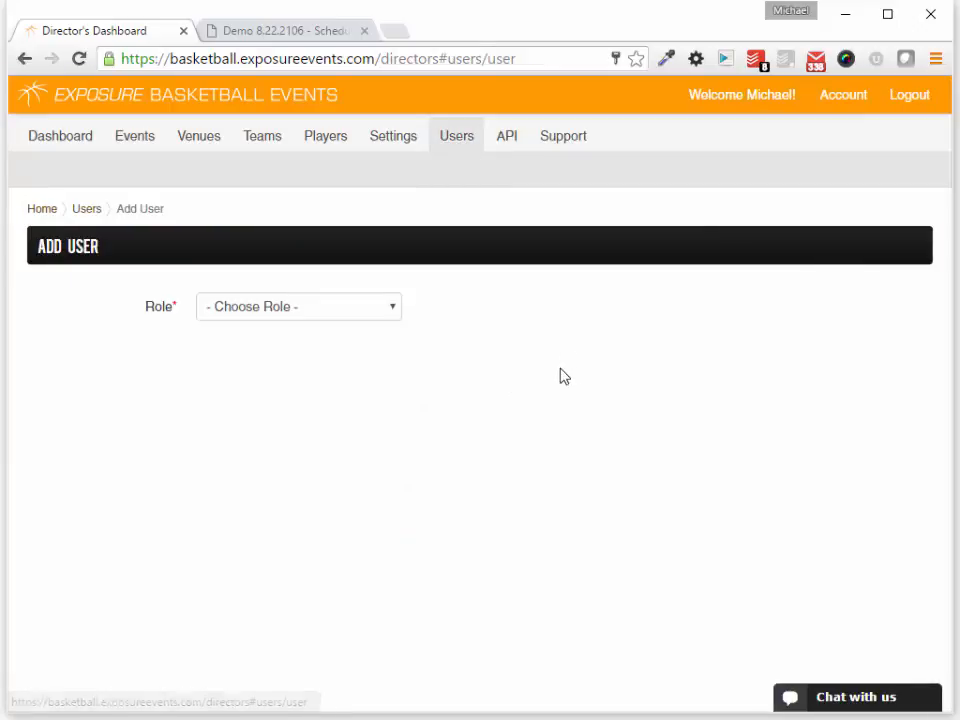
{"action": "left_click", "coordinate": [390, 306]}
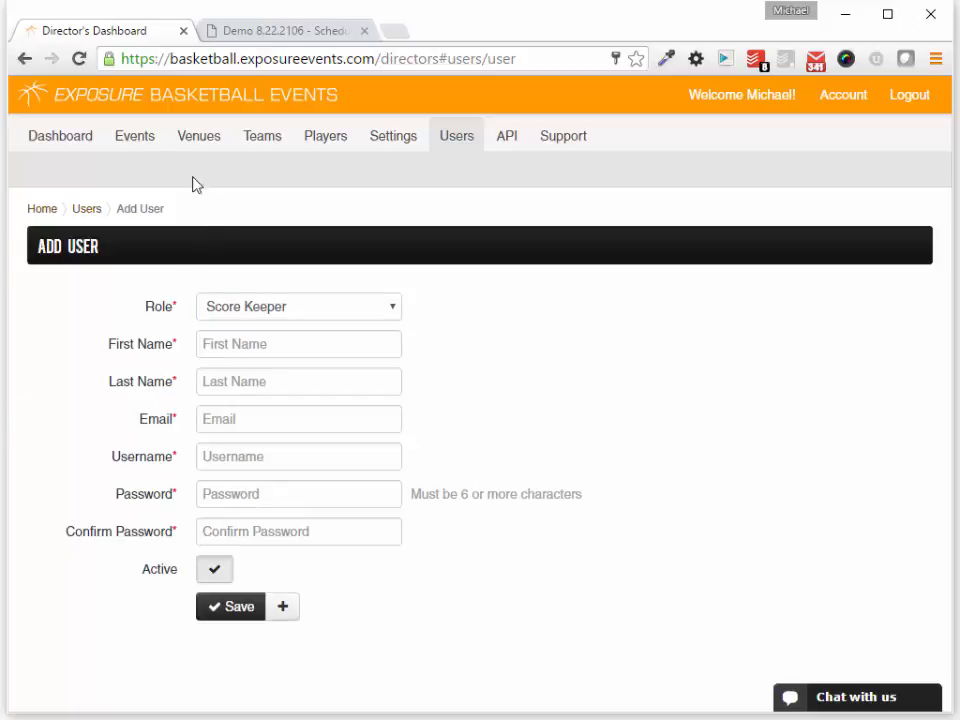
{"action": "left_click", "coordinate": [22, 59]}
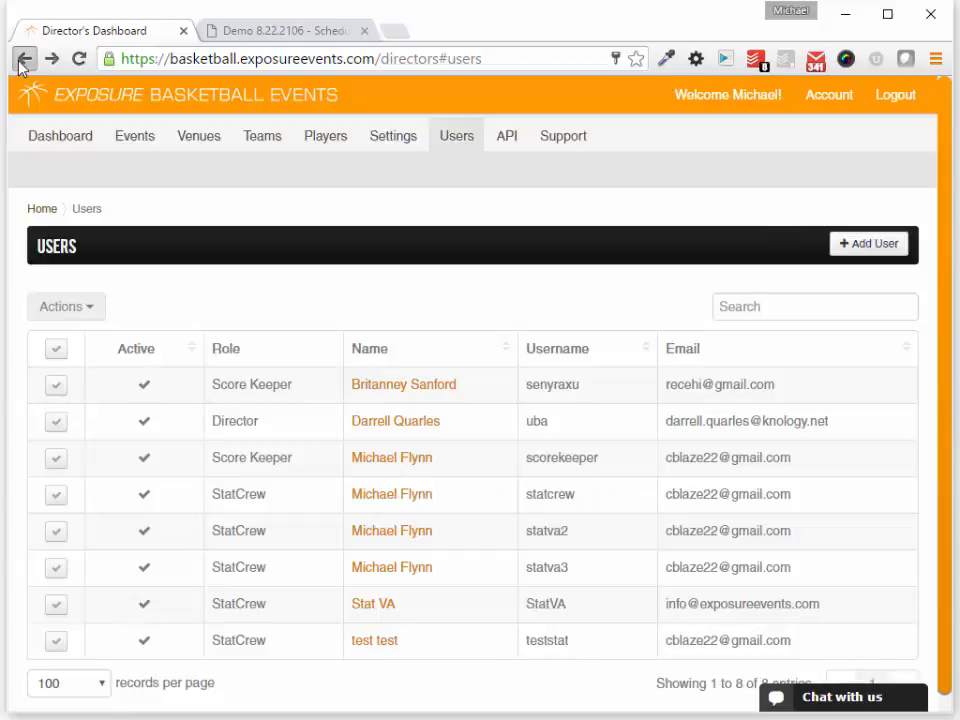
- Open the Demo 8.22.2106 event's reports and look through the list of available report types
{"action": "left_click", "coordinate": [21, 60]}
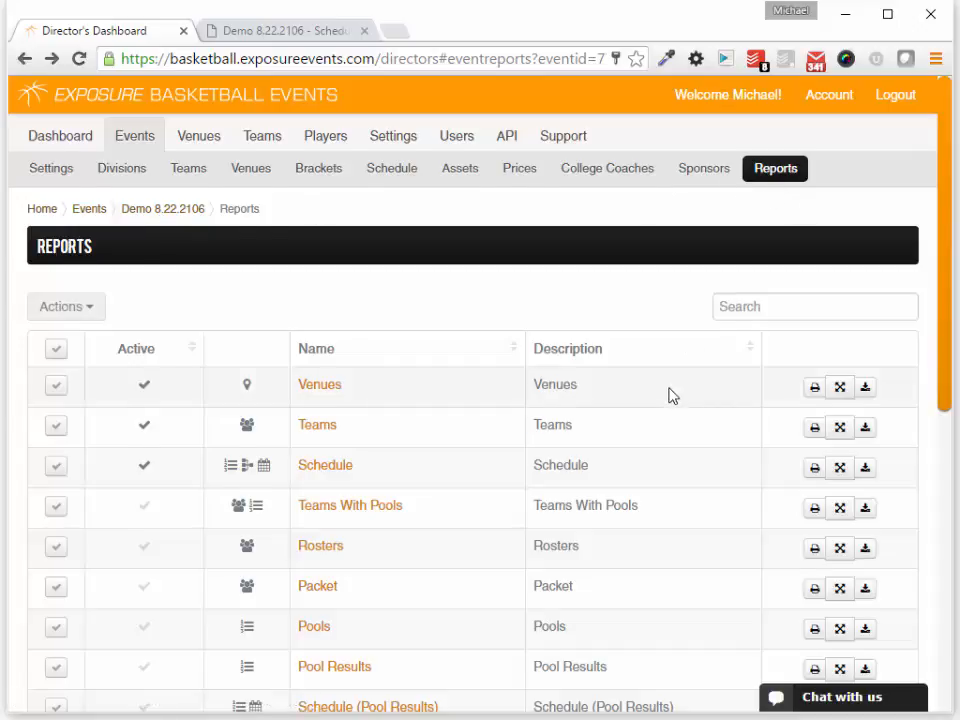
{"action": "scroll", "coordinate": [667, 398], "scroll_direction": "down", "scroll_amount": 3}
{"action": "scroll", "coordinate": [658, 411], "scroll_direction": "down", "scroll_amount": 3}
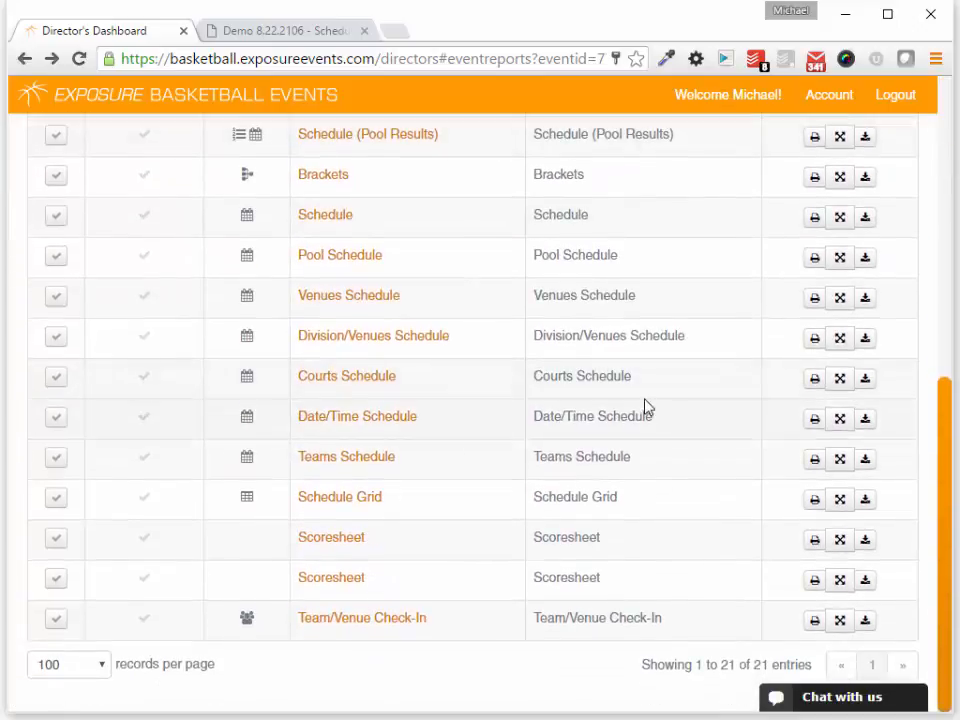
- Look through the event's report list again and open the settings of the Schedule Grid report
{"action": "scroll", "coordinate": [640, 404], "scroll_direction": "up", "scroll_amount": 6}
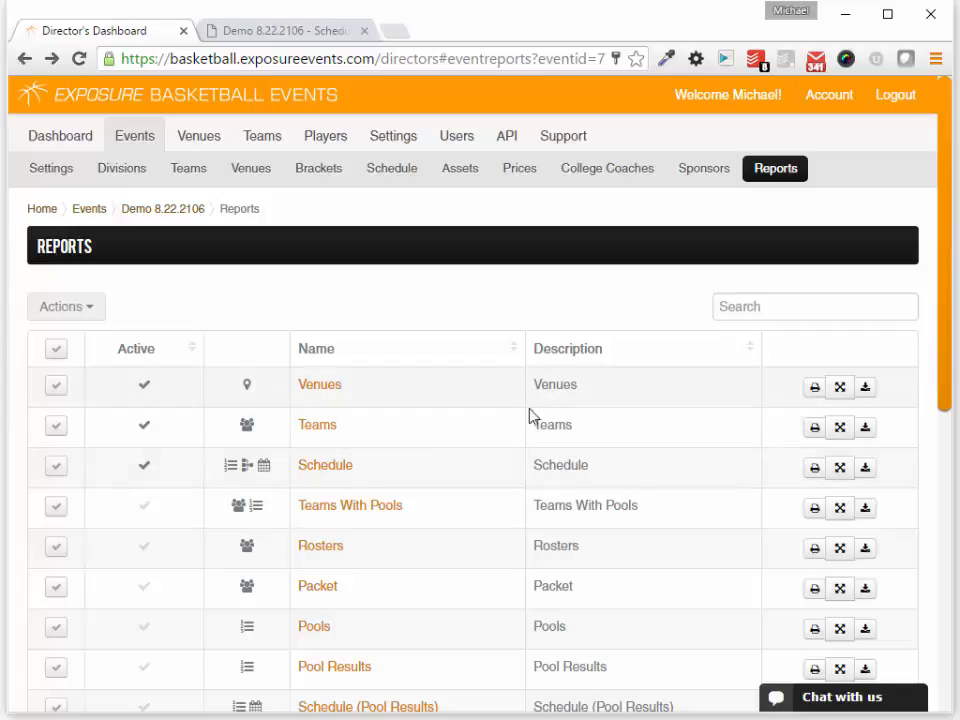
{"action": "scroll", "coordinate": [525, 420], "scroll_direction": "down", "scroll_amount": 1}
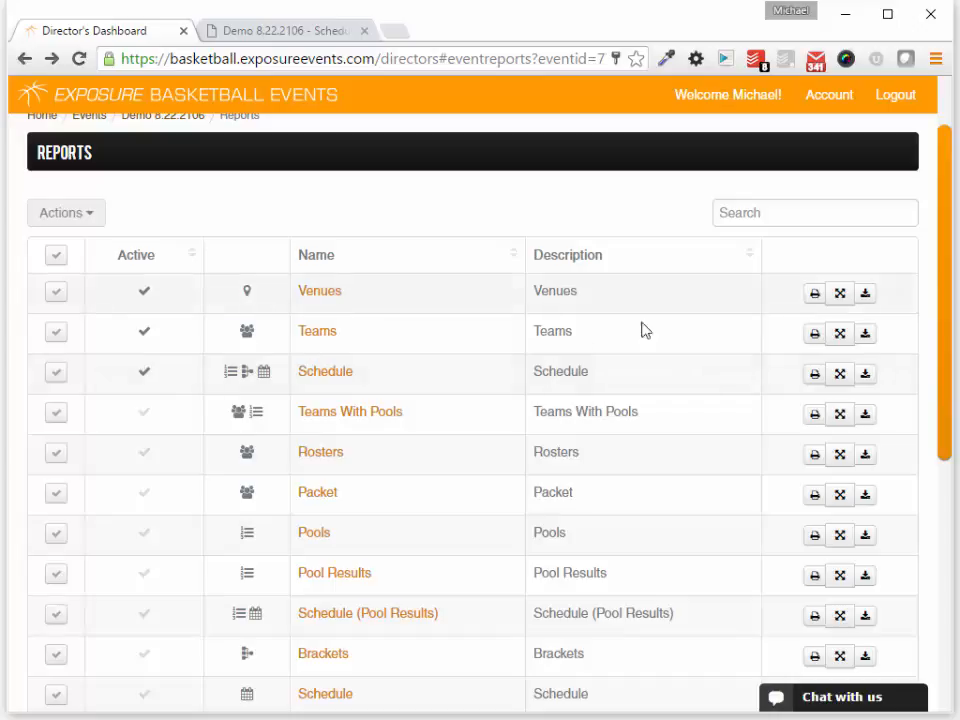
{"action": "scroll", "coordinate": [655, 375], "scroll_direction": "down", "scroll_amount": 5}
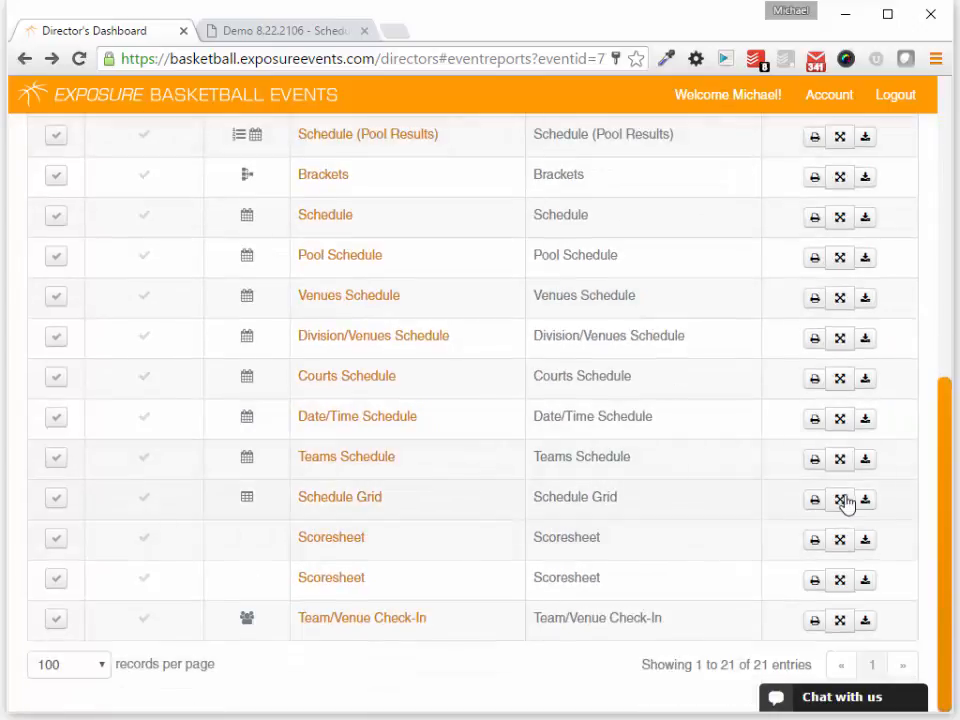
{"action": "left_click", "coordinate": [357, 500]}
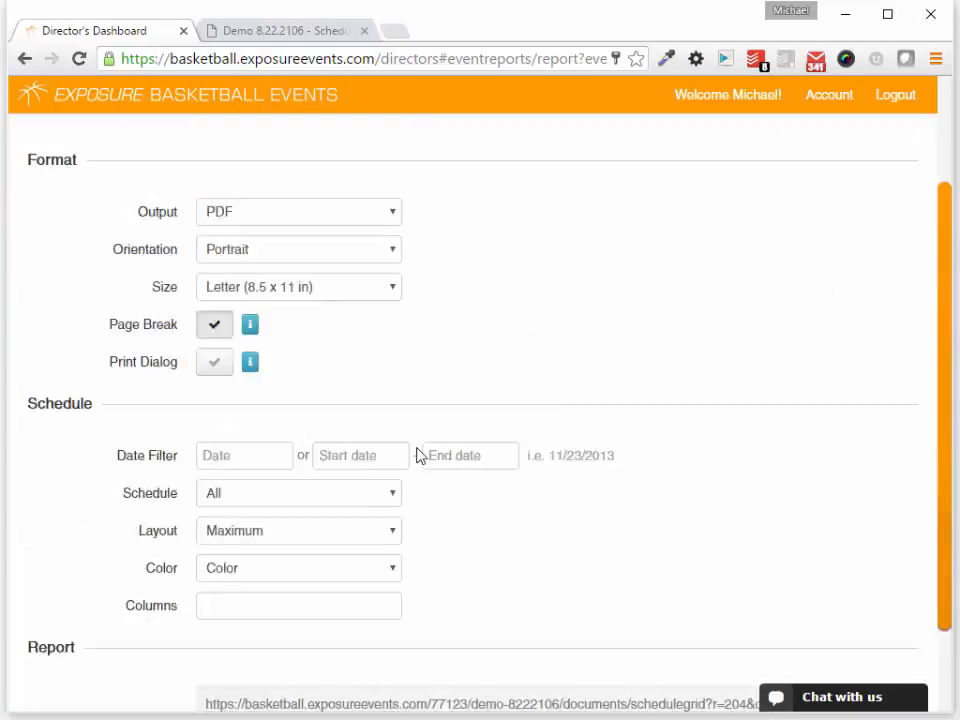
- Set the Schedule Grid report's orientation to Landscape and its layout to Minimum
{"action": "scroll", "coordinate": [441, 478], "scroll_direction": "down", "scroll_amount": 2}
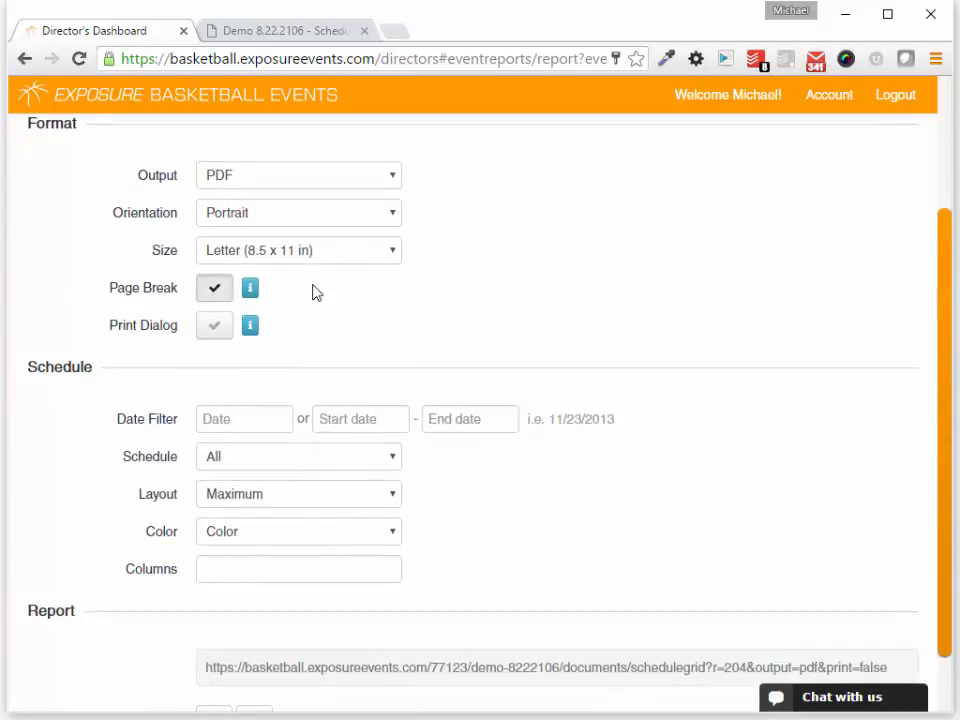
{"action": "left_click", "coordinate": [290, 214]}
{"action": "left_click", "coordinate": [287, 254]}
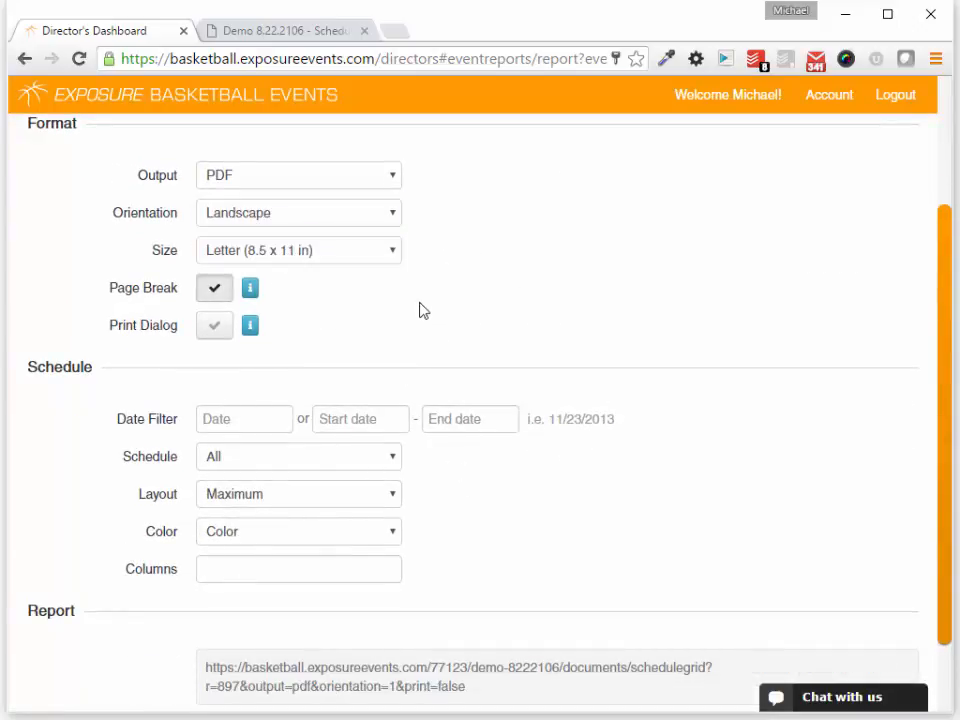
{"action": "scroll", "coordinate": [390, 375], "scroll_direction": "down", "scroll_amount": 2}
{"action": "left_click", "coordinate": [245, 402]}
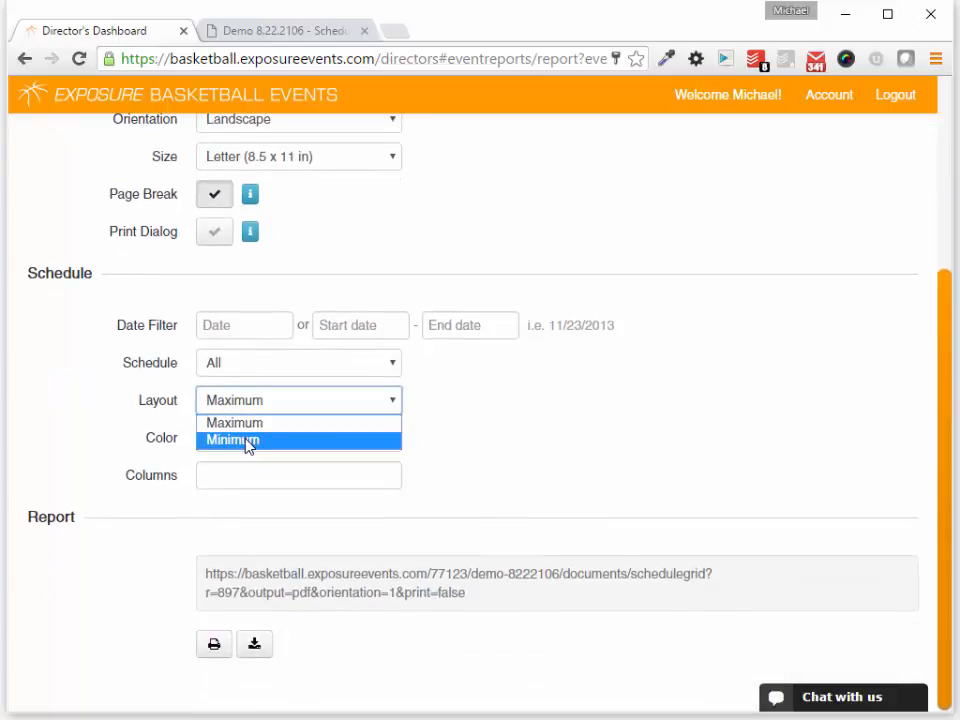
{"action": "left_click", "coordinate": [247, 440]}
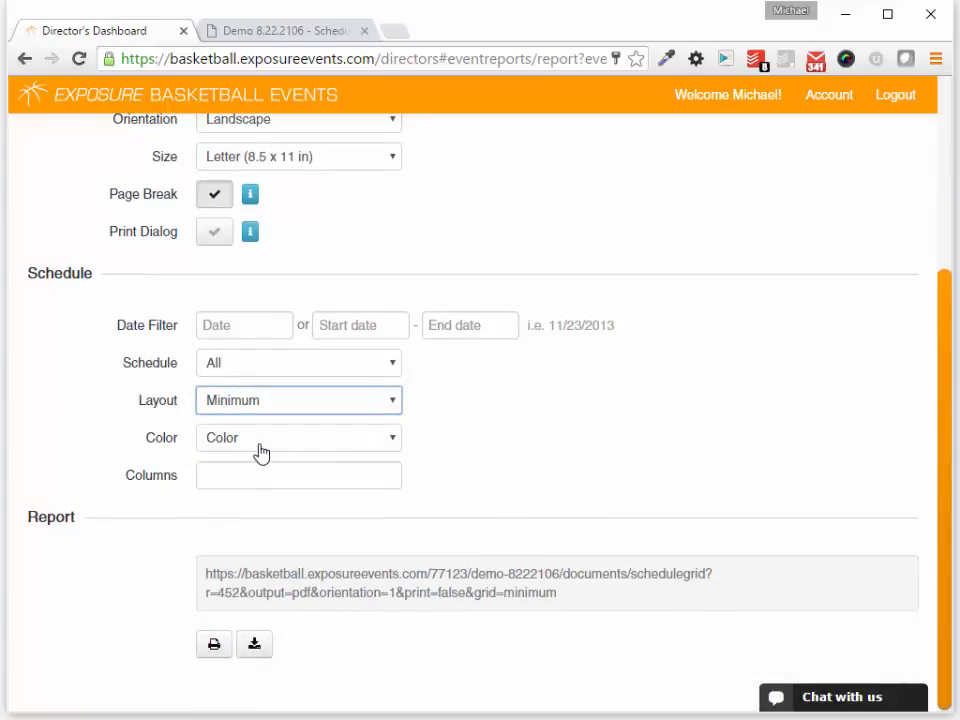
- Check the report's color options and generate the Schedule Grid report as a PDF
{"action": "left_click", "coordinate": [260, 440]}
{"action": "left_click", "coordinate": [358, 384]}
{"action": "left_click", "coordinate": [254, 643]}
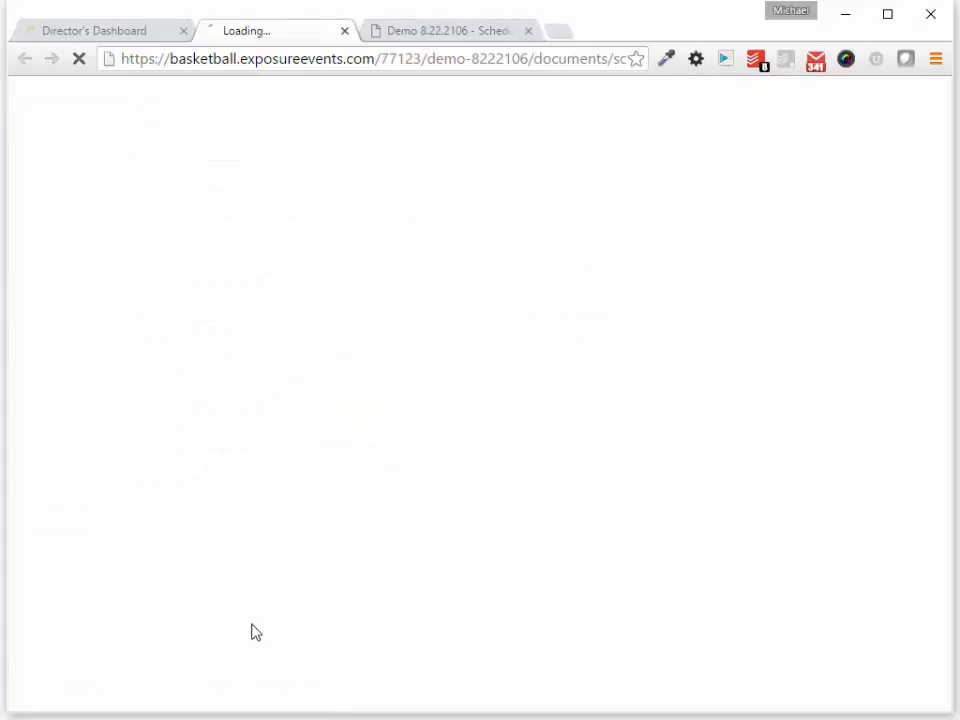